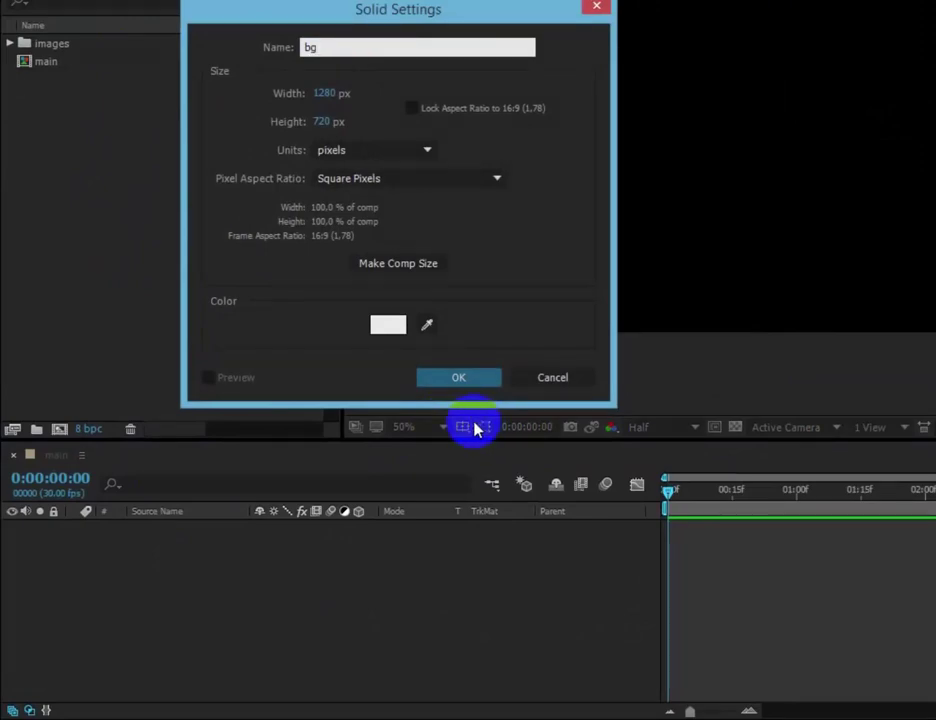
Step: Set the colour of the 1280 × 720 px solid bg to black and create it in the main composition
left_click(389, 327)
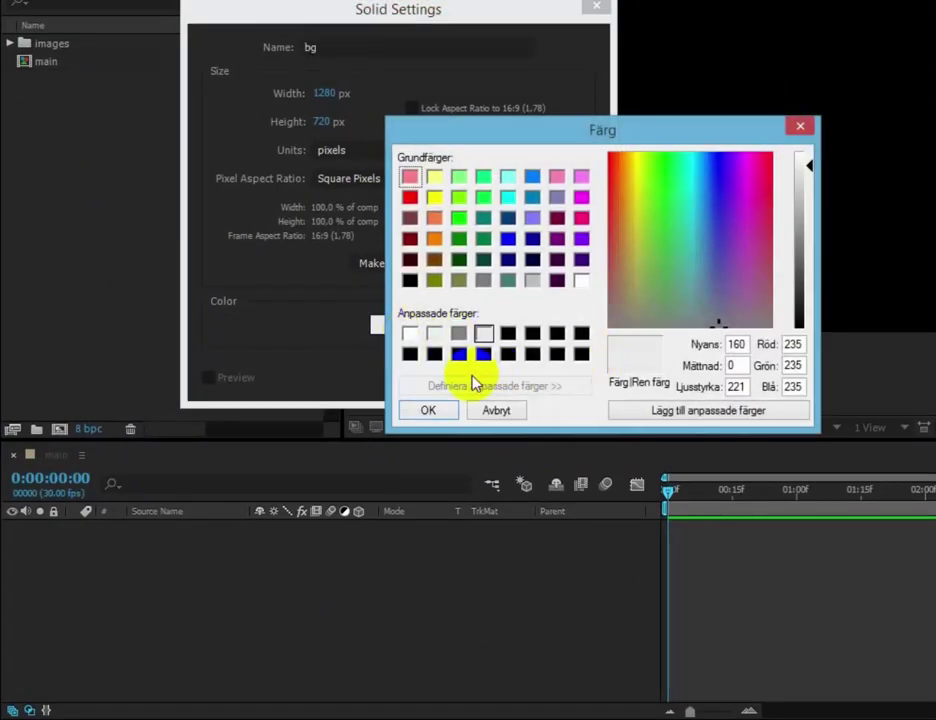
left_click(434, 354)
left_click(428, 409)
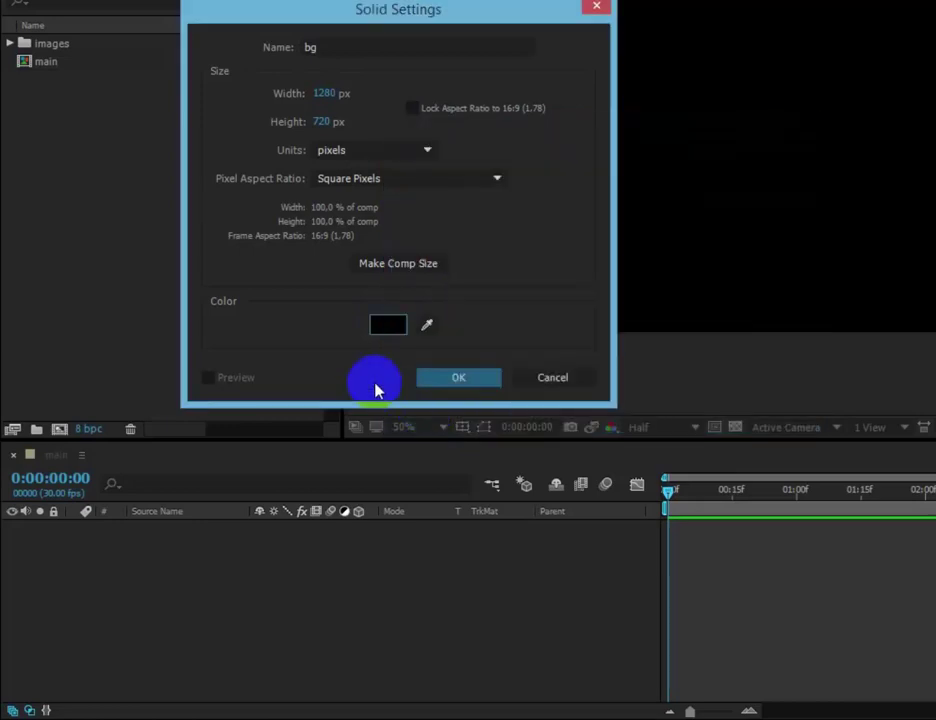
left_click(452, 377)
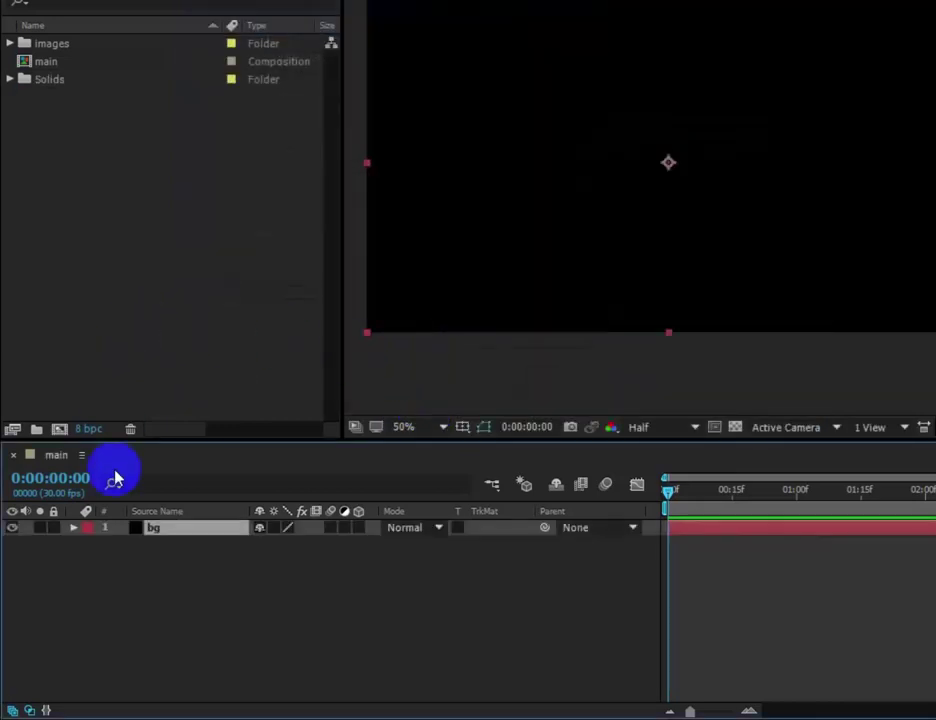
Step: Add 1.jpg from the images folder above the bg layer and scale it down to just cover the frame
left_click(9, 43)
left_click_drag(42, 140, 127, 602)
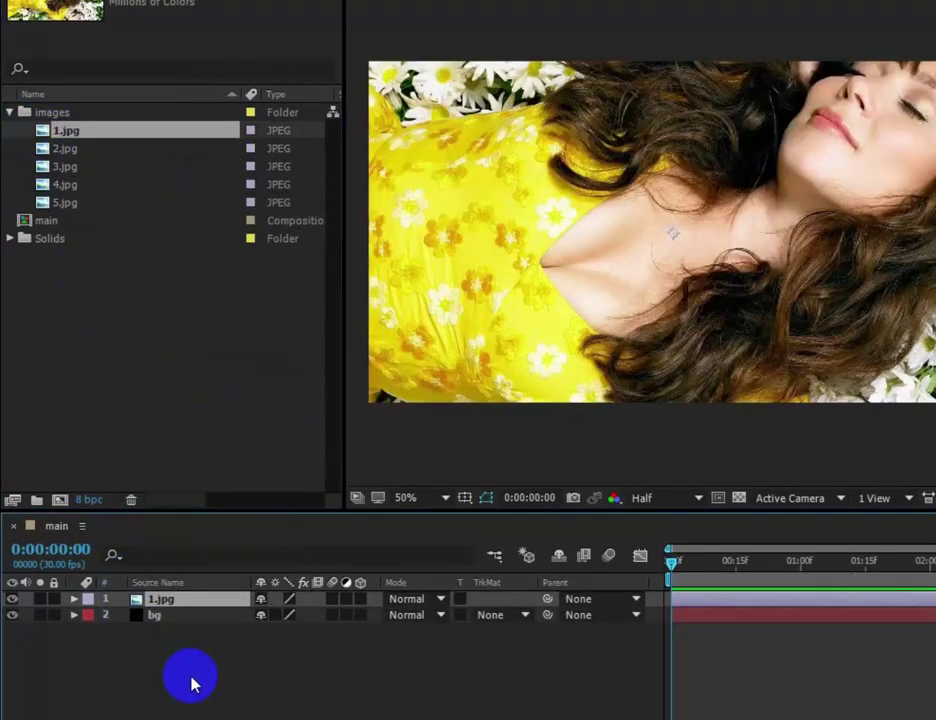
scroll(487, 278, "down", 2)
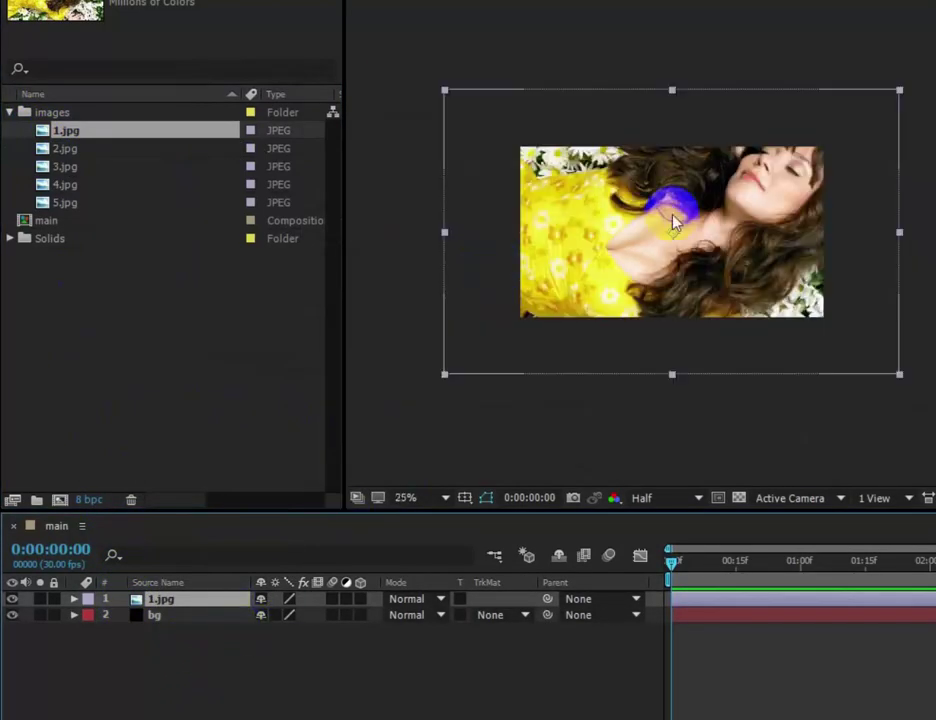
left_click(73, 598)
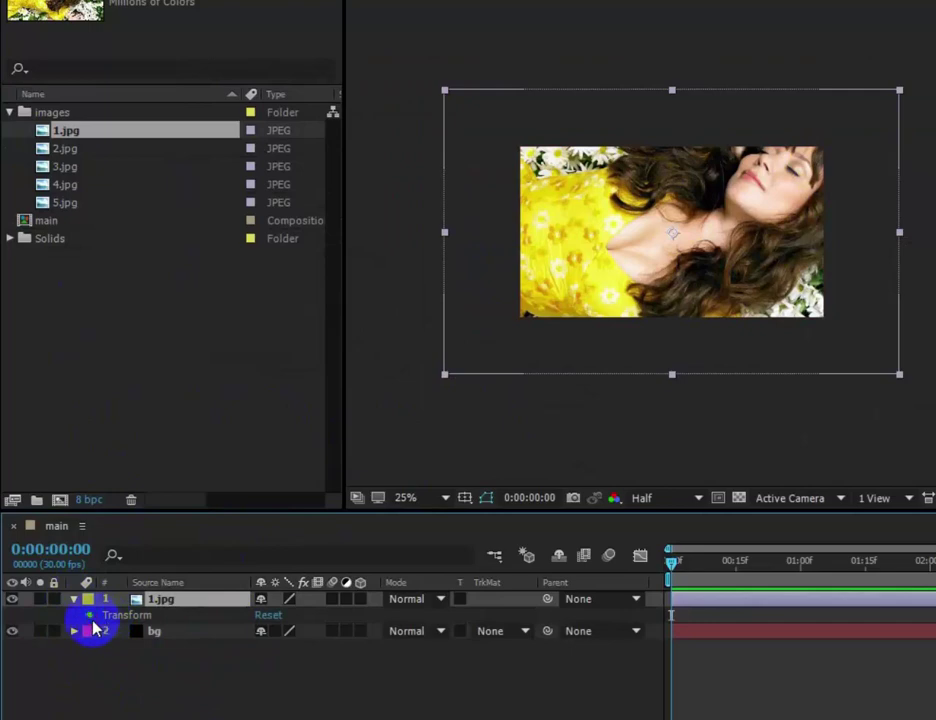
left_click(90, 616)
left_click_drag(318, 665, 92, 602)
left_click(73, 598)
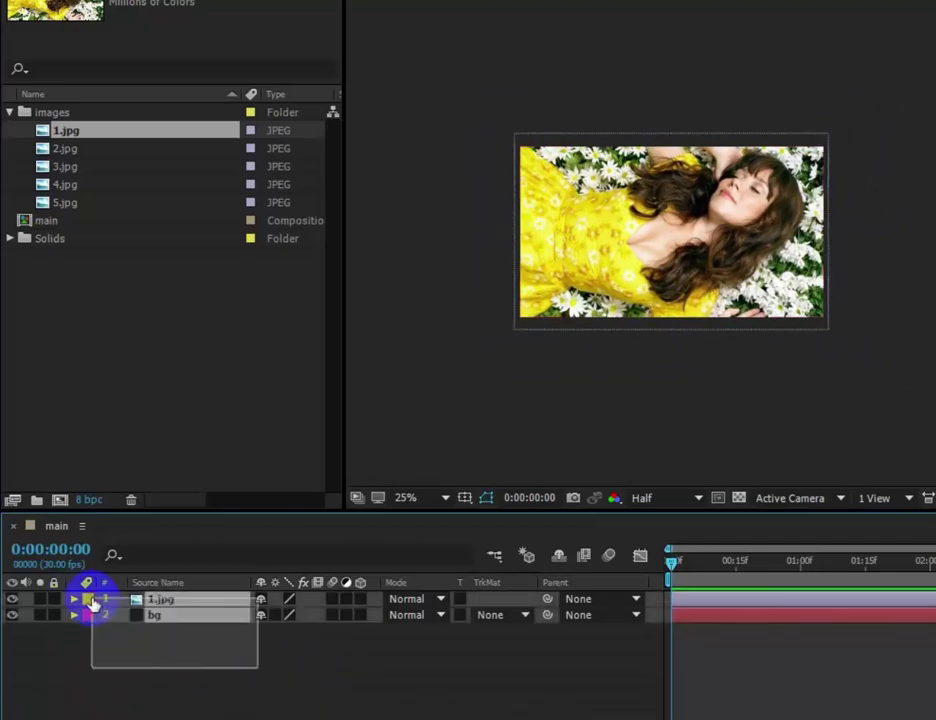
Step: Pre-compose the 1.jpg and bg layers as folder1, moving all attributes into the new composition
right_click(175, 612)
left_click(219, 619)
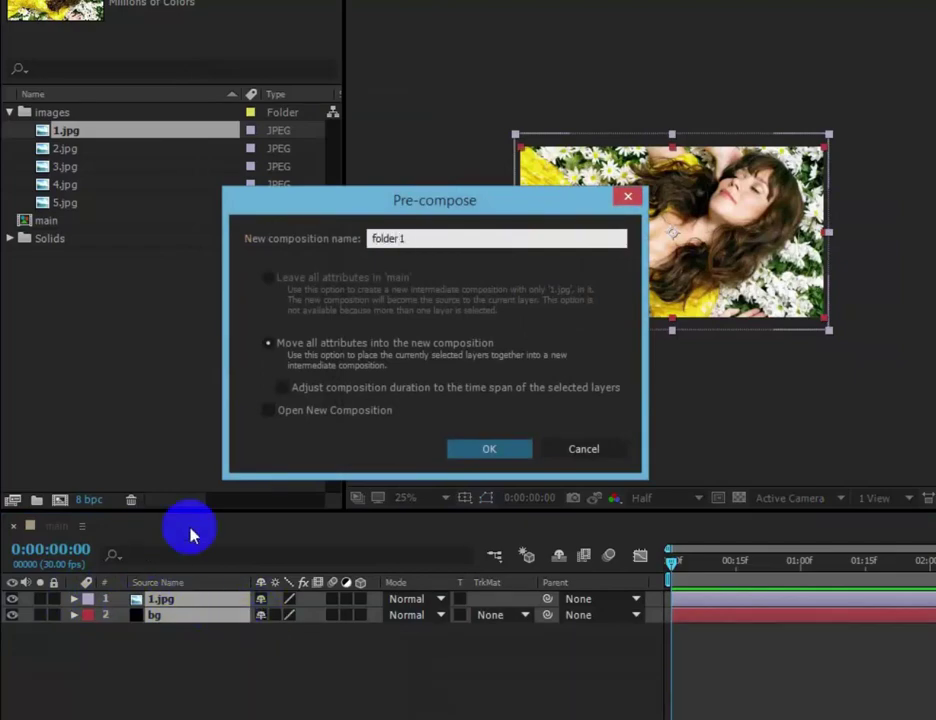
left_click(268, 343)
left_click(488, 450)
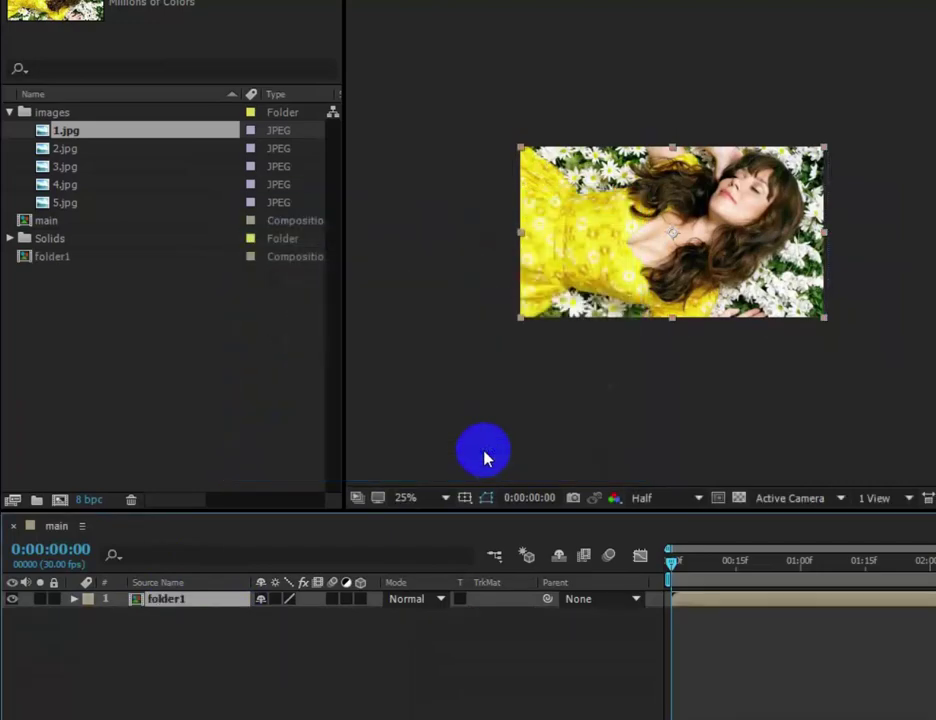
Step: Duplicate the folder1 composition four times in the project
left_click(54, 114)
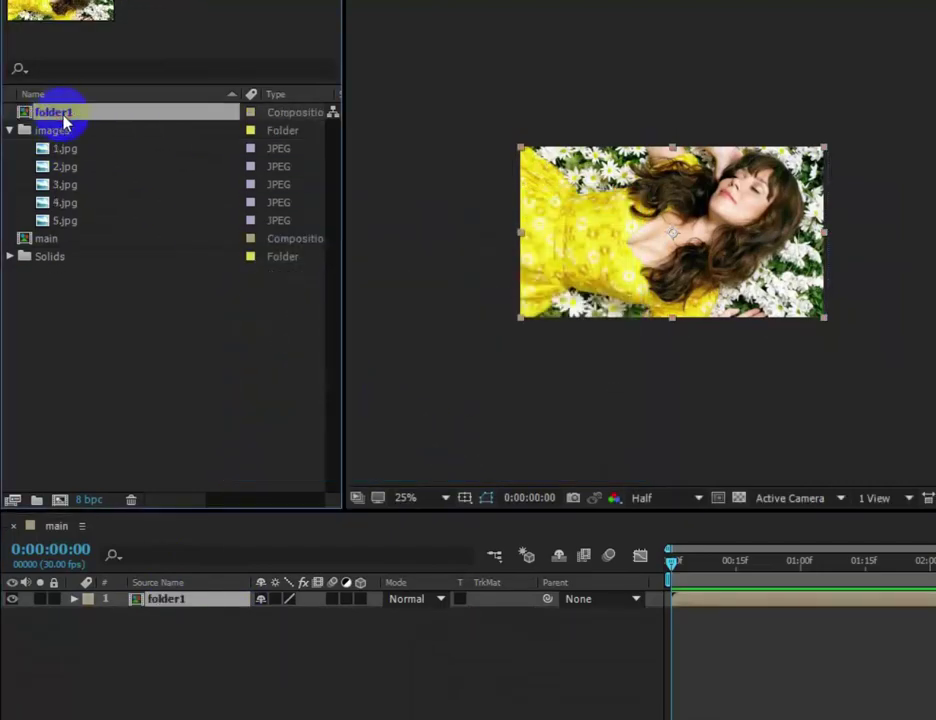
key("ctrl+d")
key("ctrl+d")
key("ctrl+d")
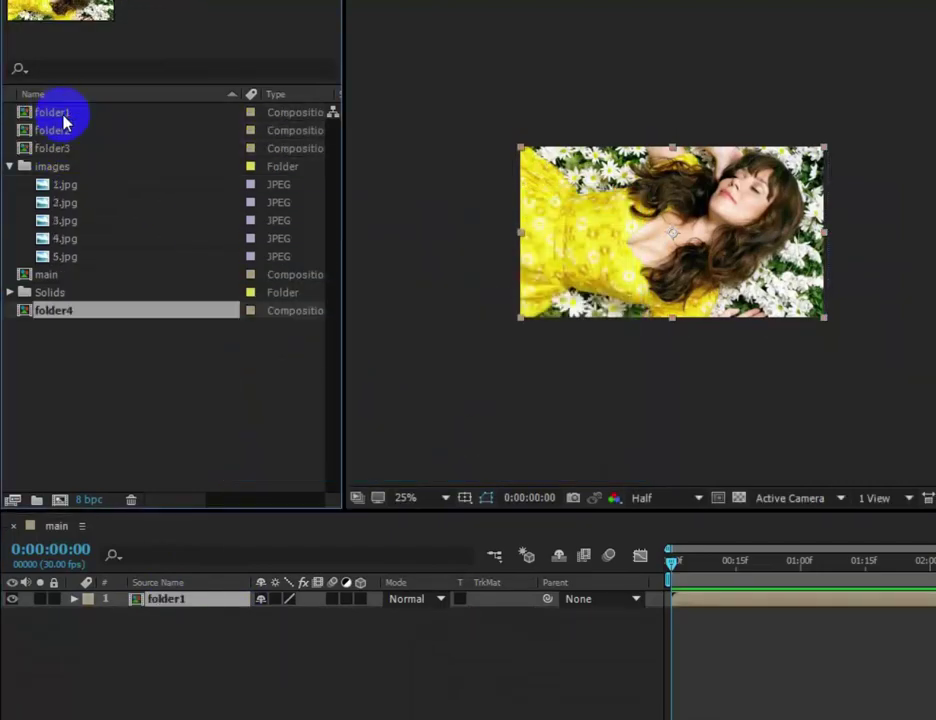
key("ctrl+d")
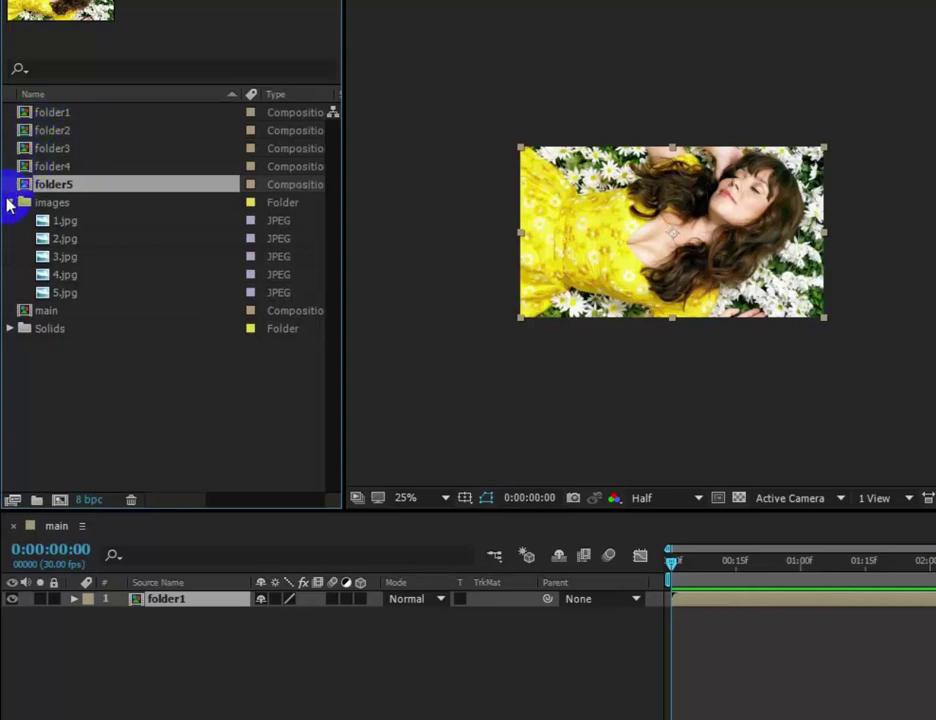
Step: Open the folder2 composition and replace its 1.jpg layer with 2.jpg, keeping the layer's transform
left_click_drag(72, 280, 49, 142)
double_click(47, 136)
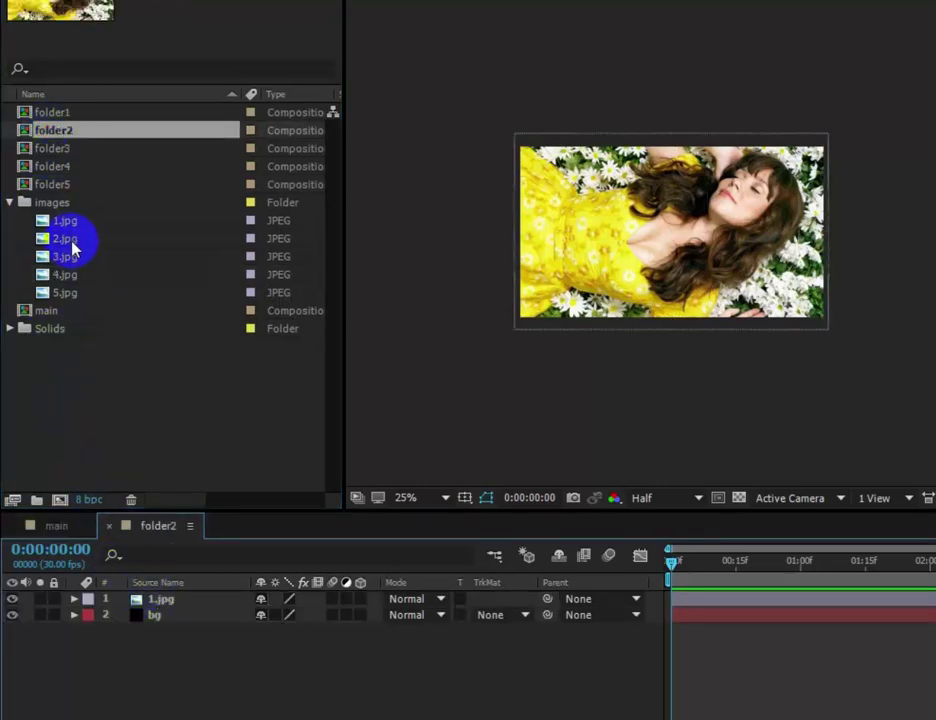
left_click_drag(69, 237, 135, 490)
left_click(172, 605)
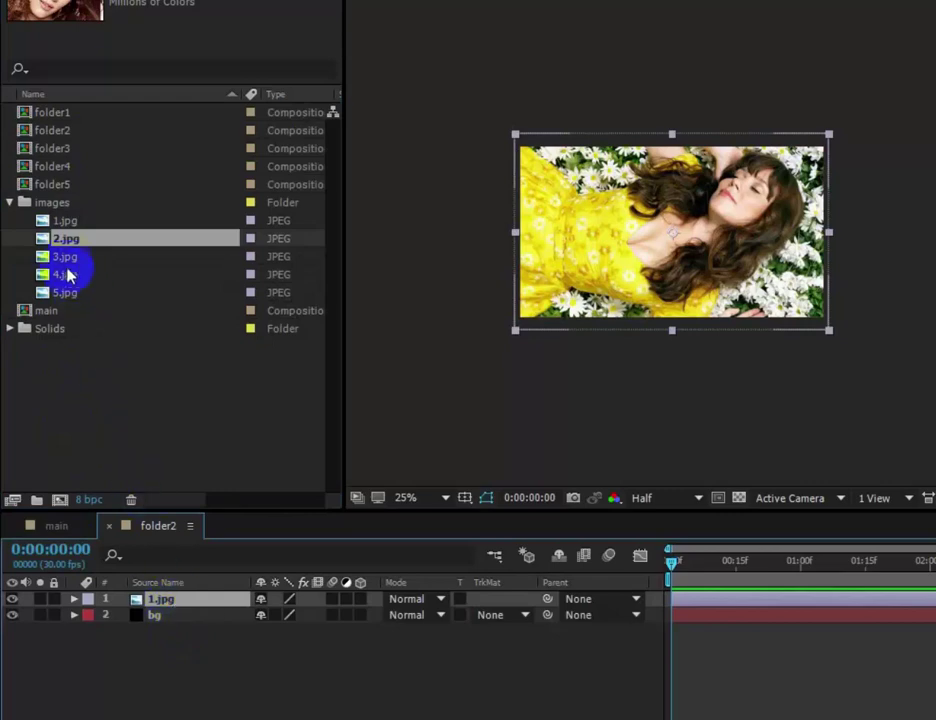
left_click_drag(65, 243, 156, 607)
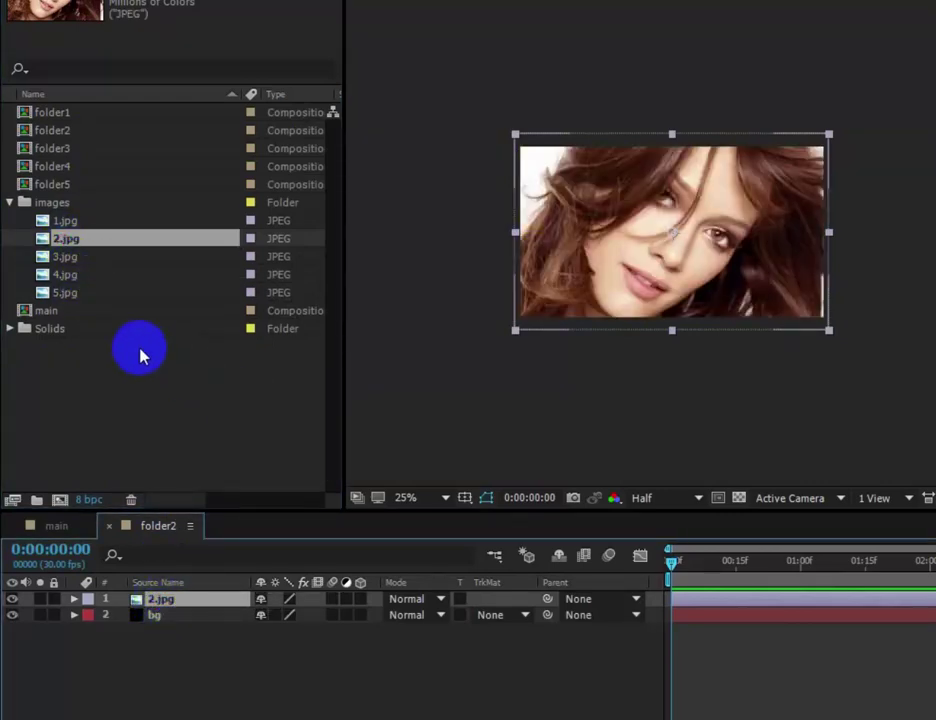
Step: Open the folder3 composition, replace its 1.jpg layer with 3.jpg, and scale the picture to 52%
double_click(47, 150)
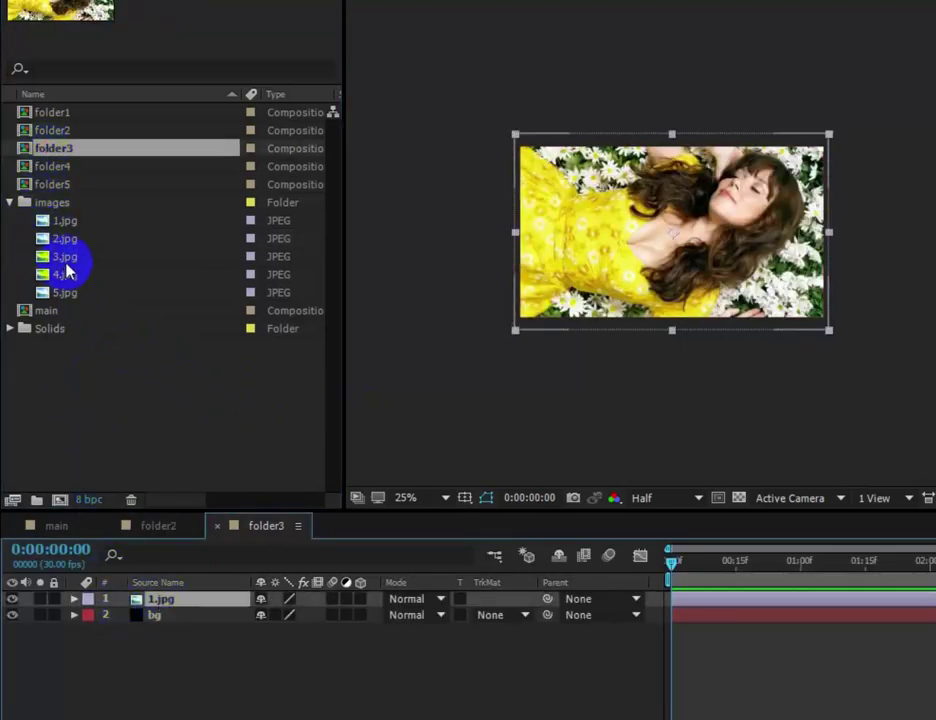
left_click_drag(64, 258, 157, 612)
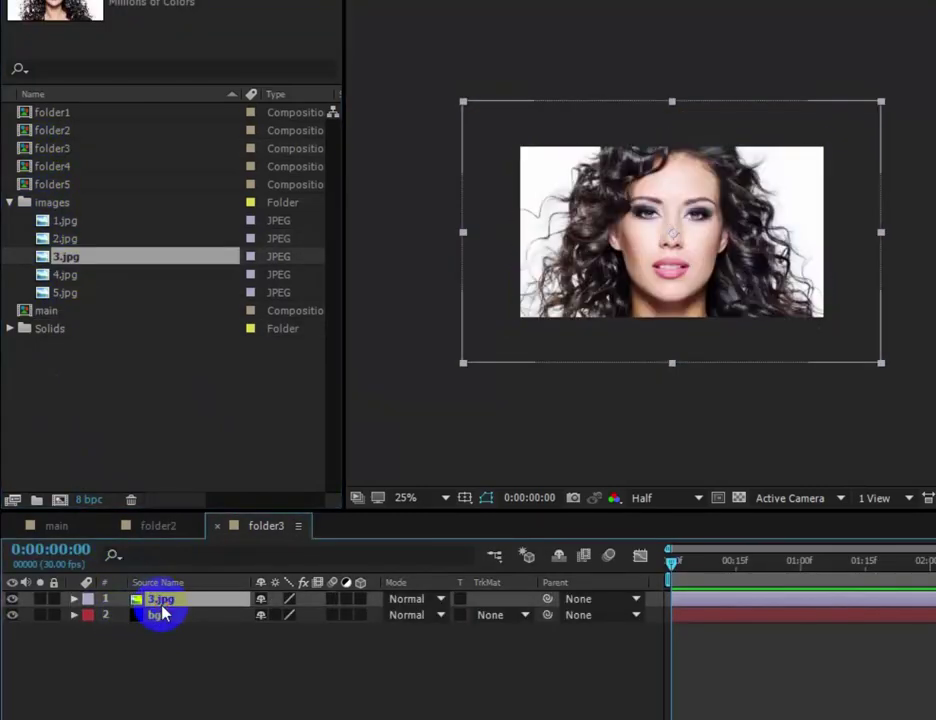
left_click(74, 600)
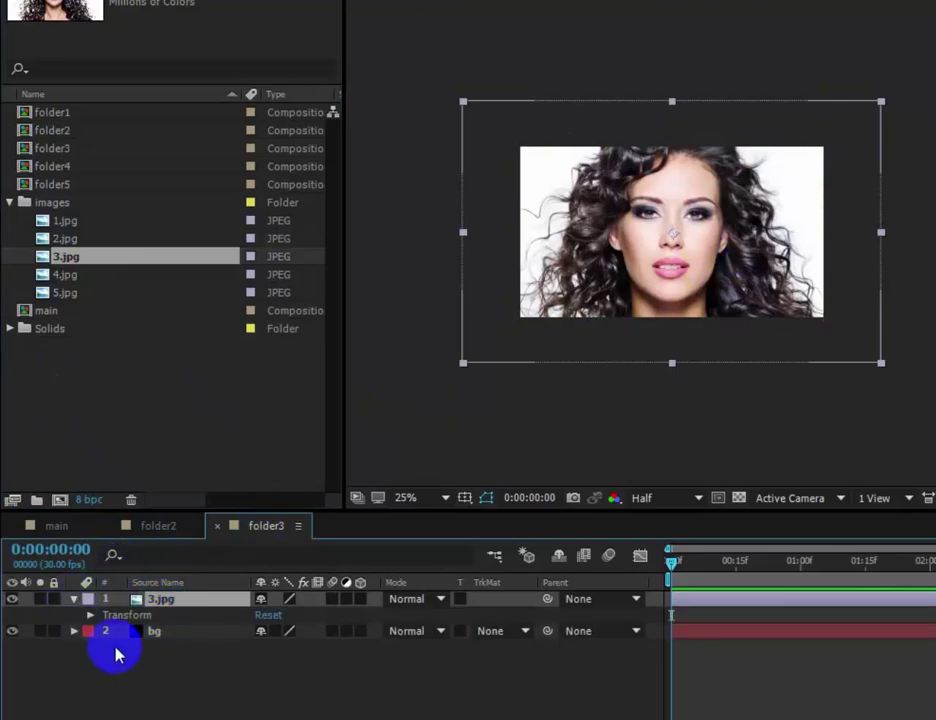
left_click(90, 615)
left_click(309, 663)
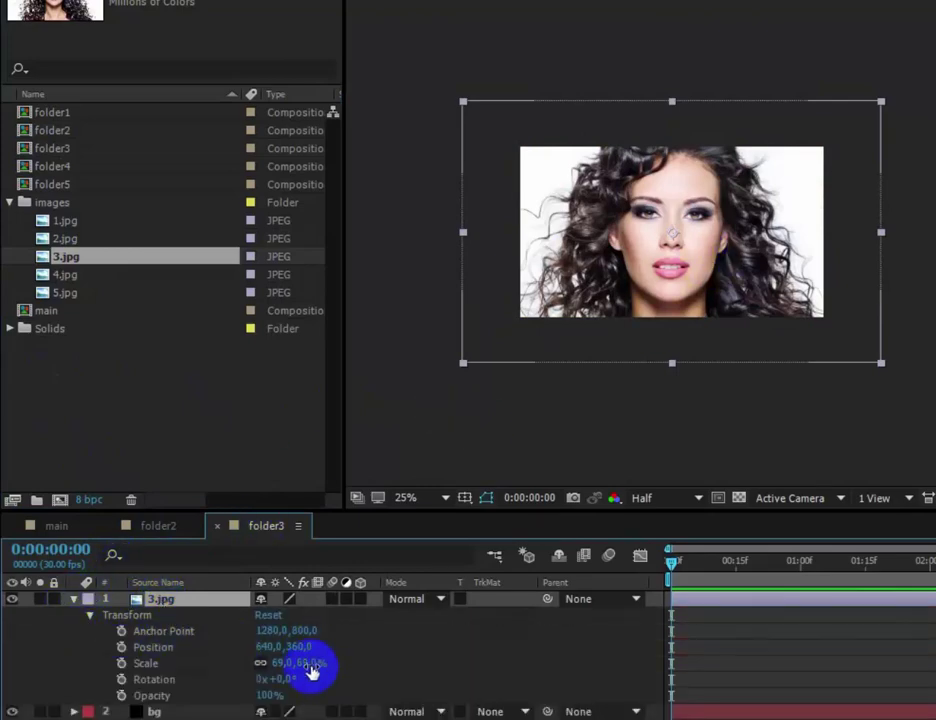
left_click_drag(311, 670, 293, 668)
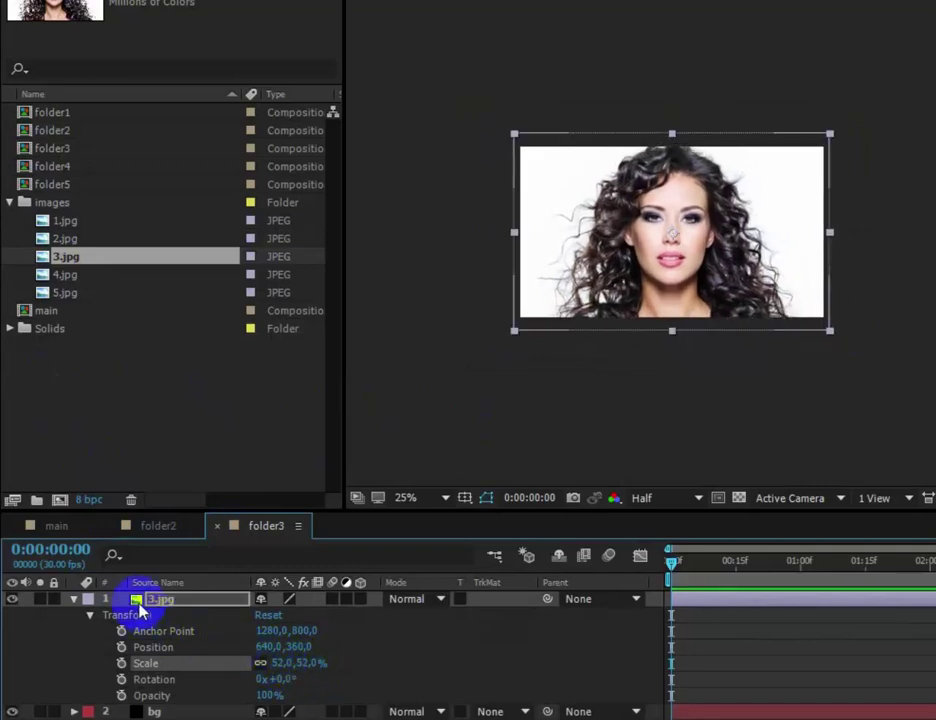
left_click(75, 602)
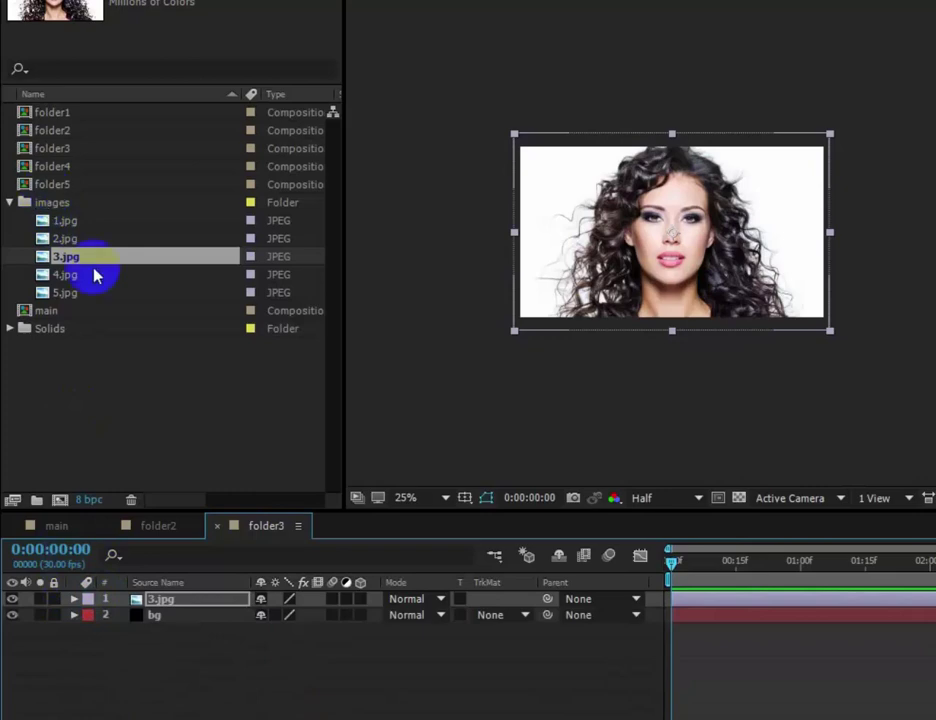
Step: In the folder4 composition, replace the 1.jpg layer with 4.jpg, then enlarge the picture and shift it down to fill the frame
double_click(48, 166)
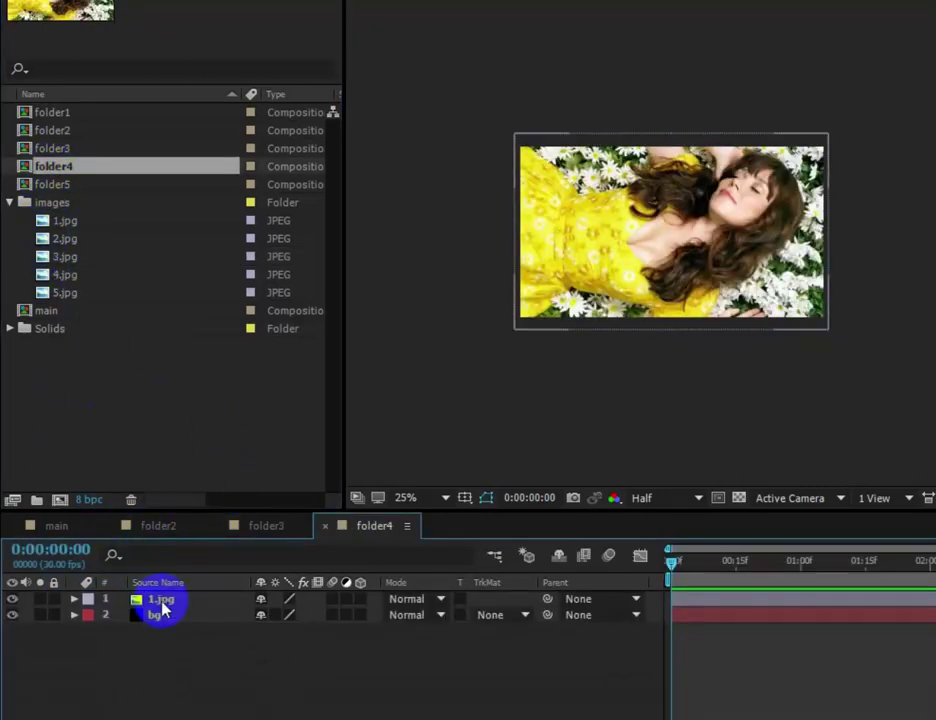
left_click(160, 600)
left_click(66, 275)
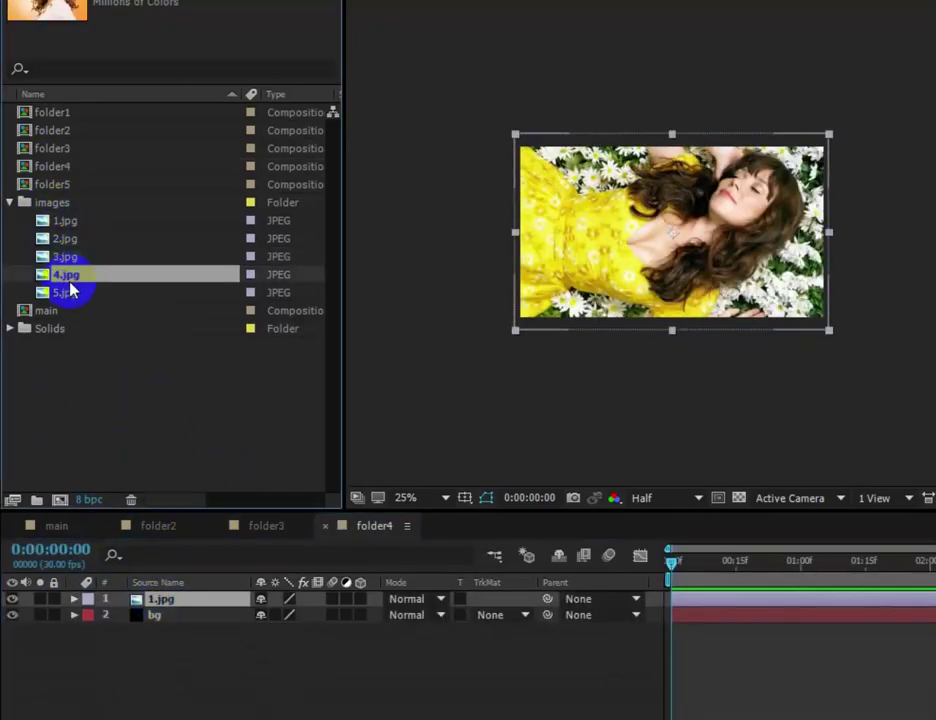
left_click_drag(68, 281, 178, 608)
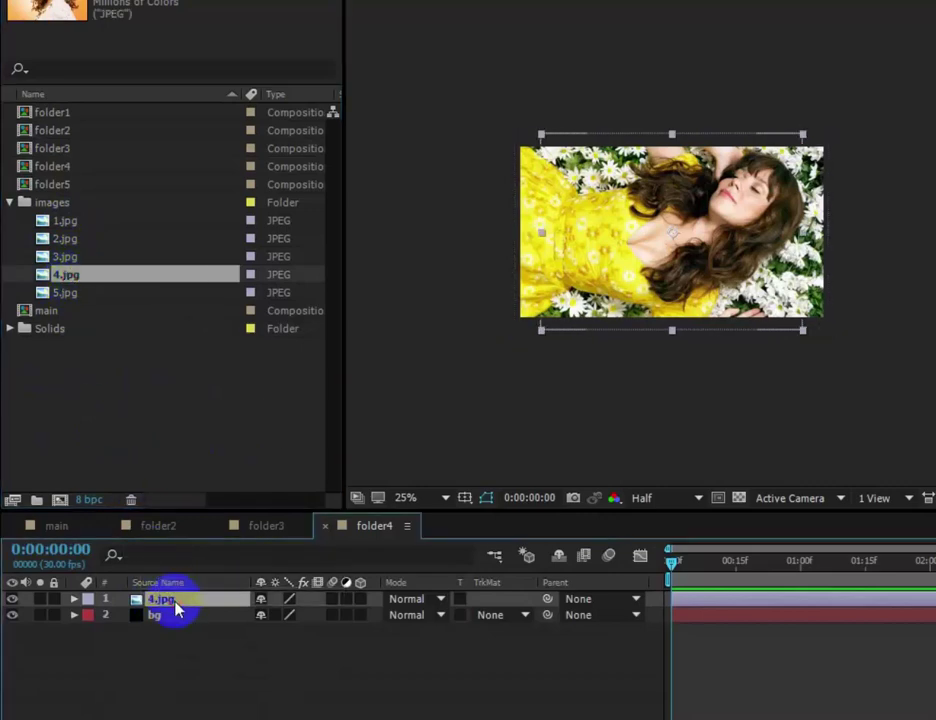
left_click_drag(541, 331, 520, 356)
left_click_drag(601, 242, 598, 263)
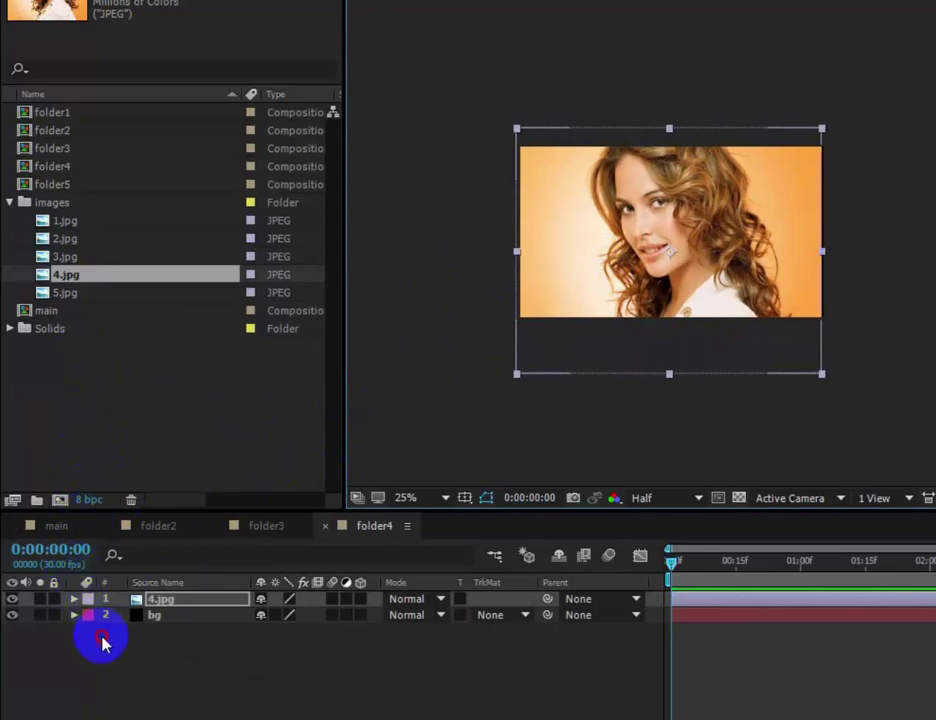
left_click(101, 642)
Step: Open the folder5 composition and replace its 1.jpg layer with 5.jpg
double_click(55, 184)
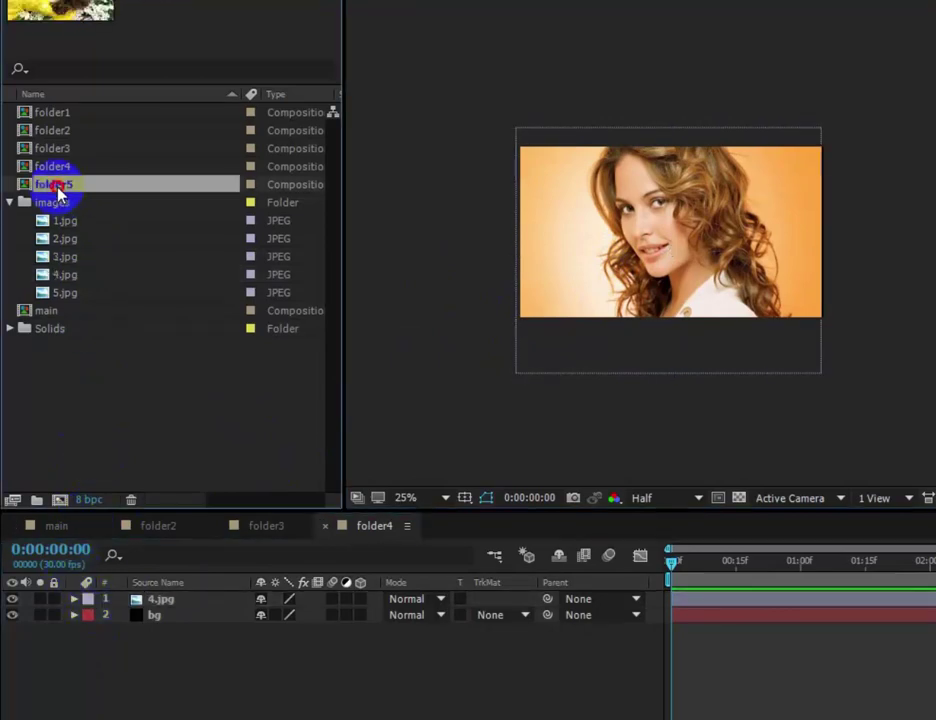
left_click(158, 603)
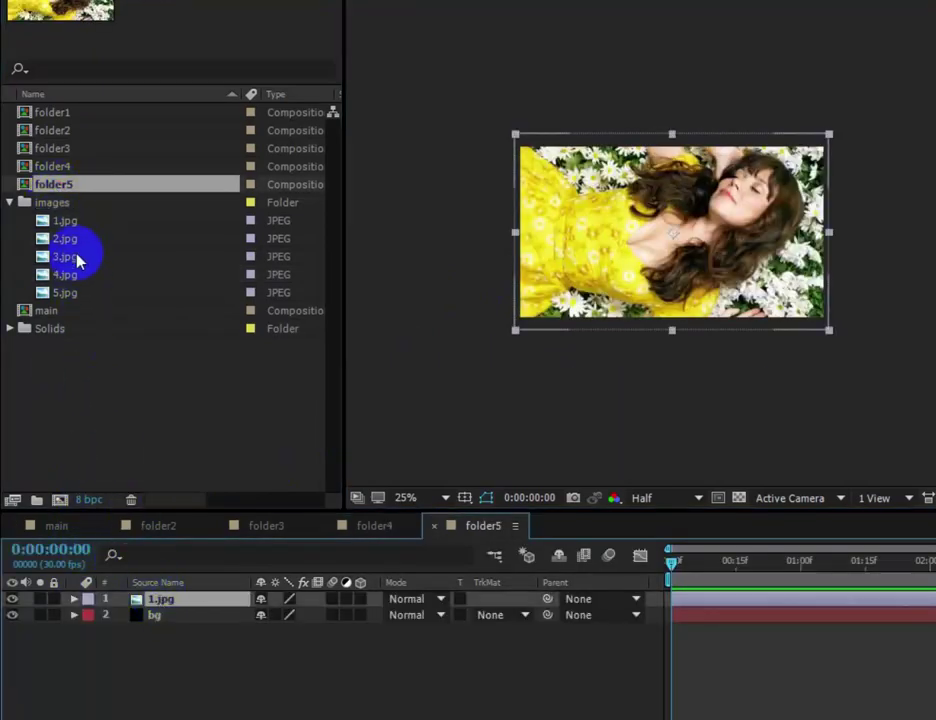
left_click_drag(68, 300, 168, 604)
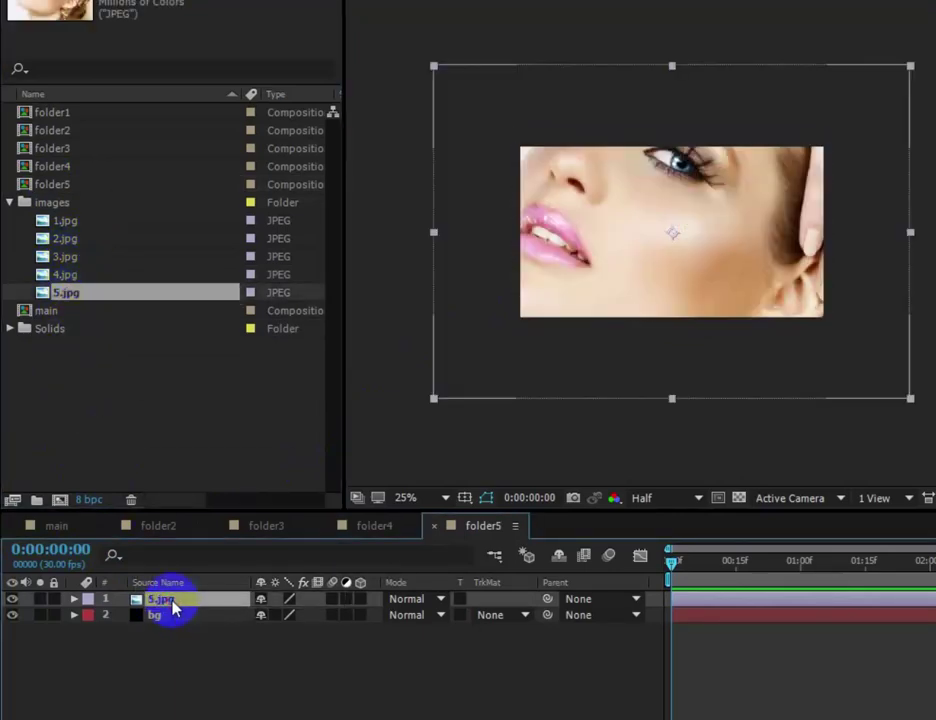
Step: Scale the 5.jpg layer in folder5 to 46% and move it down to position 640, 472
left_click(73, 600)
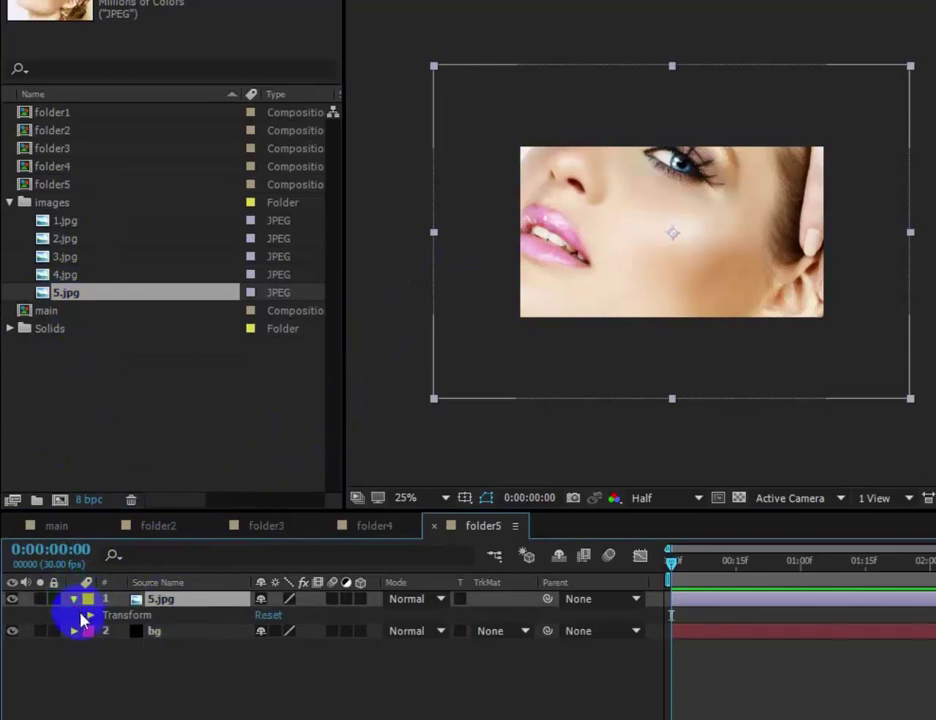
left_click(89, 615)
left_click_drag(303, 674, 285, 666)
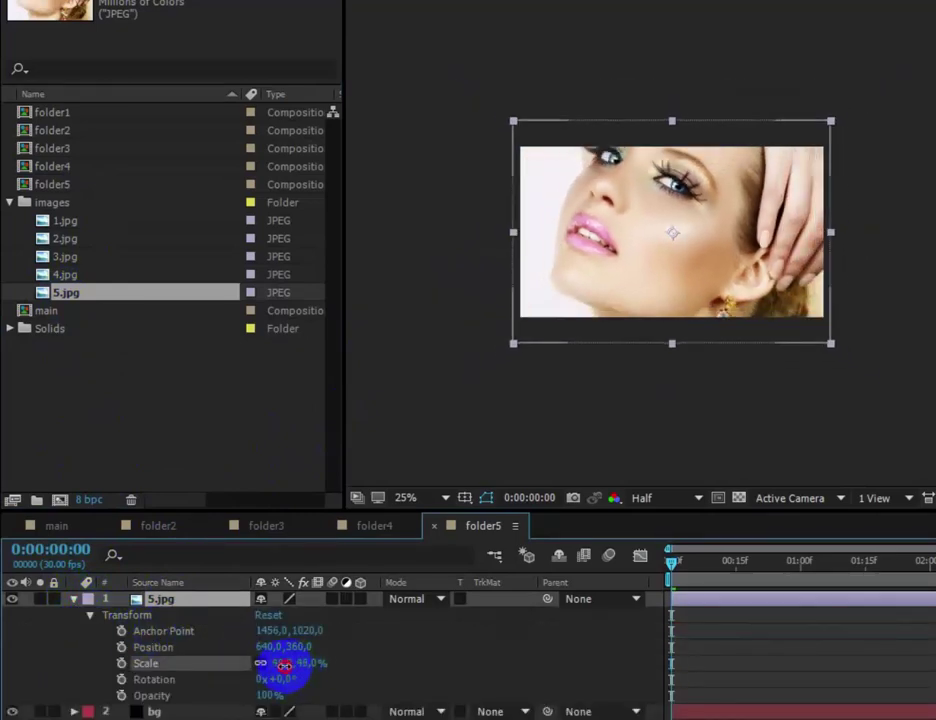
left_click_drag(666, 255, 689, 278)
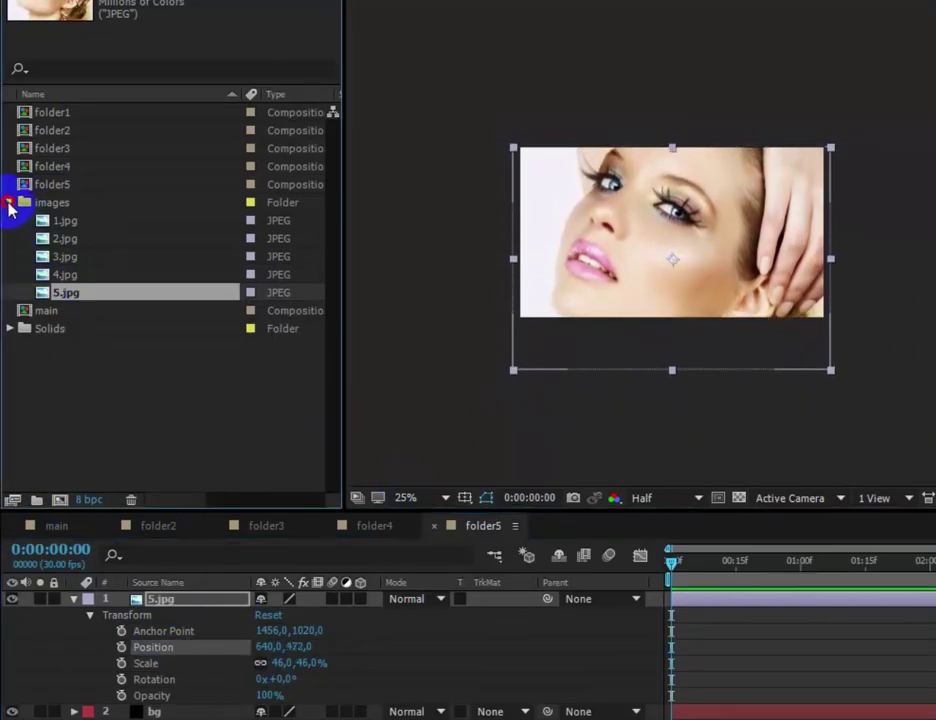
left_click(10, 204)
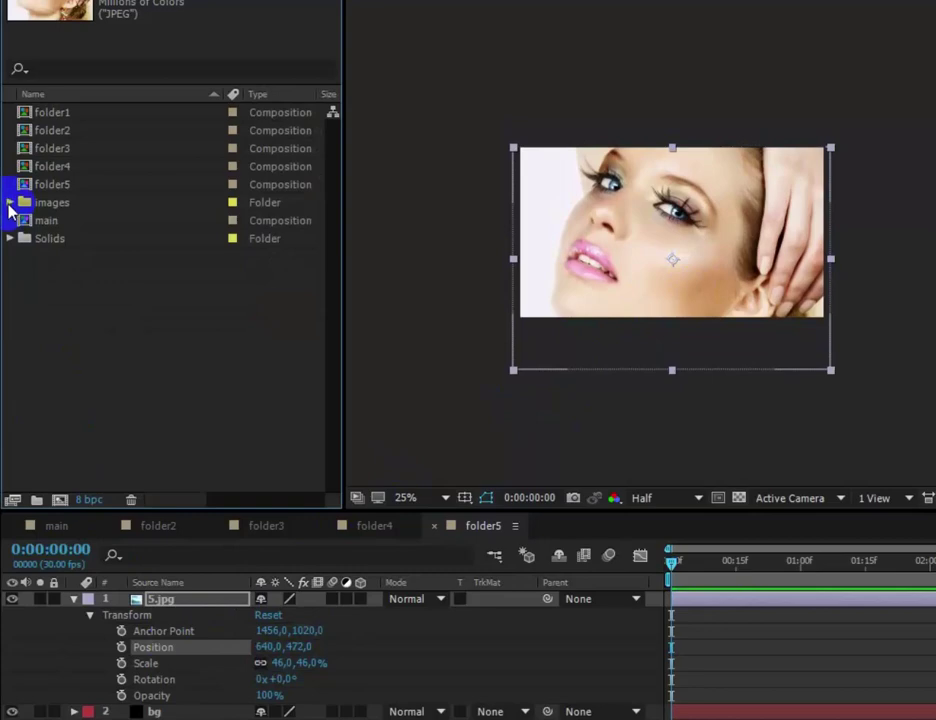
left_click(73, 599)
Step: Close the folder2 to folder5 timelines, leaving only the main composition open
left_click(110, 527)
left_click(110, 527)
left_click(110, 527)
left_click(110, 527)
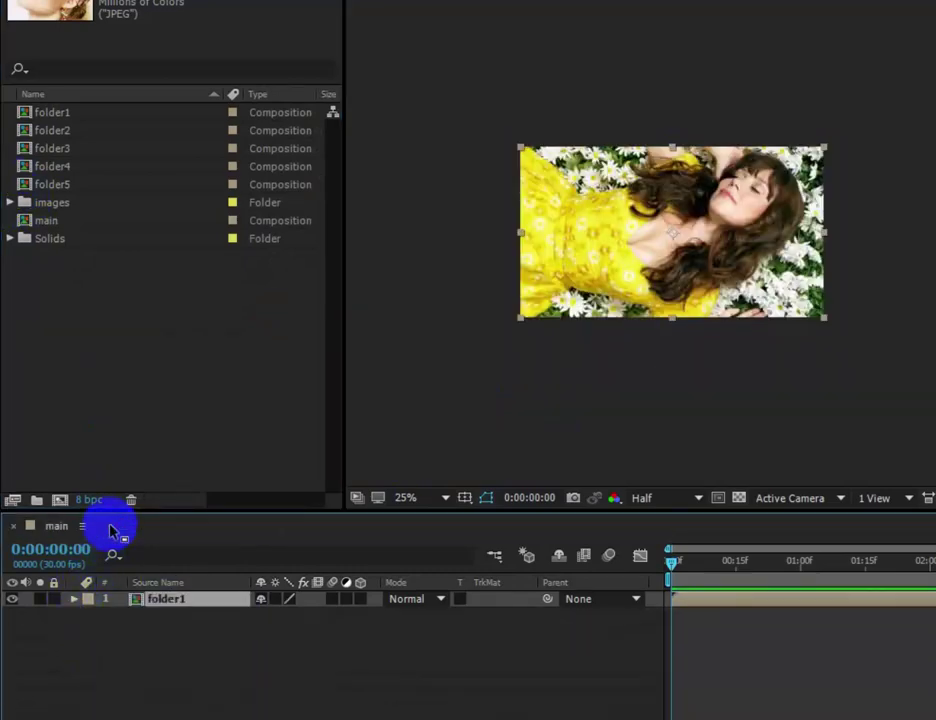
Step: Add the folder2 to folder5 compositions to the main composition, below the folder1 layer
left_click(54, 136)
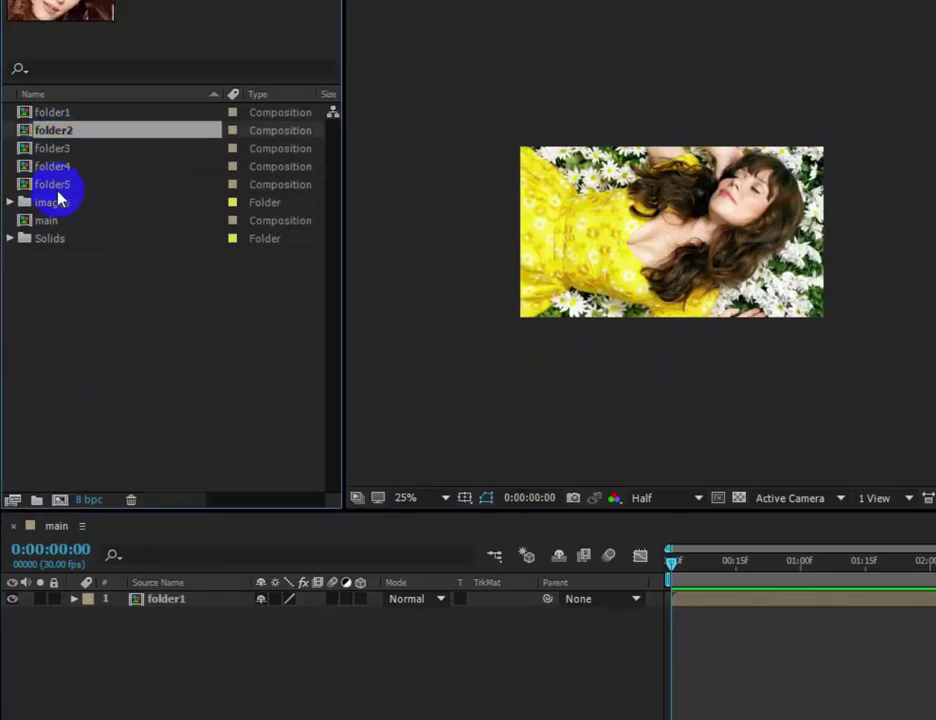
left_click(56, 187)
left_click(57, 136)
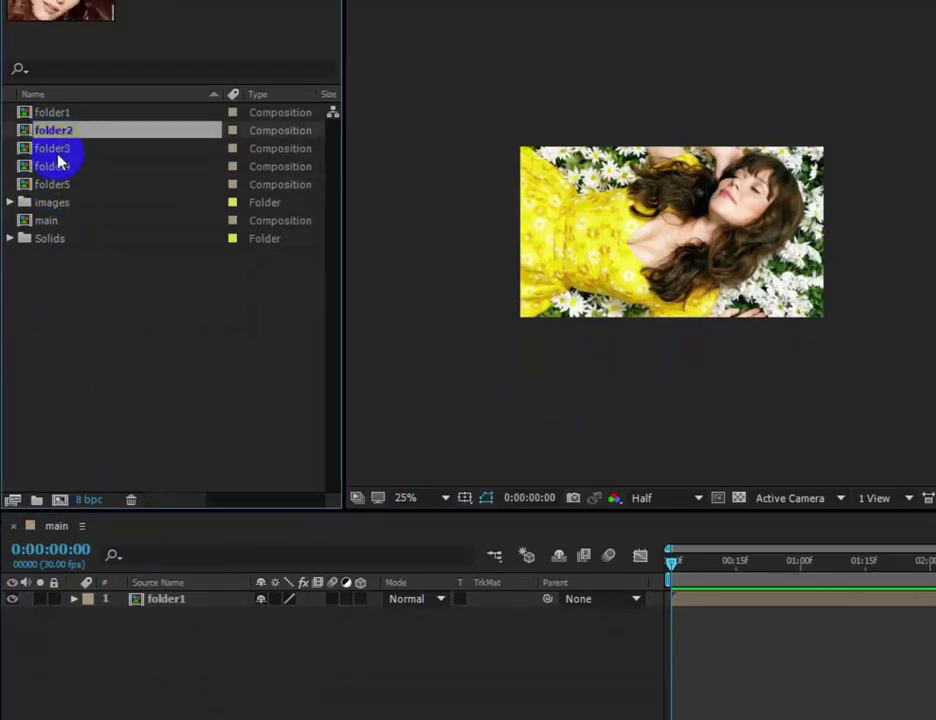
left_click(55, 187, "shift")
left_click_drag(55, 187, 113, 689)
left_click(206, 715)
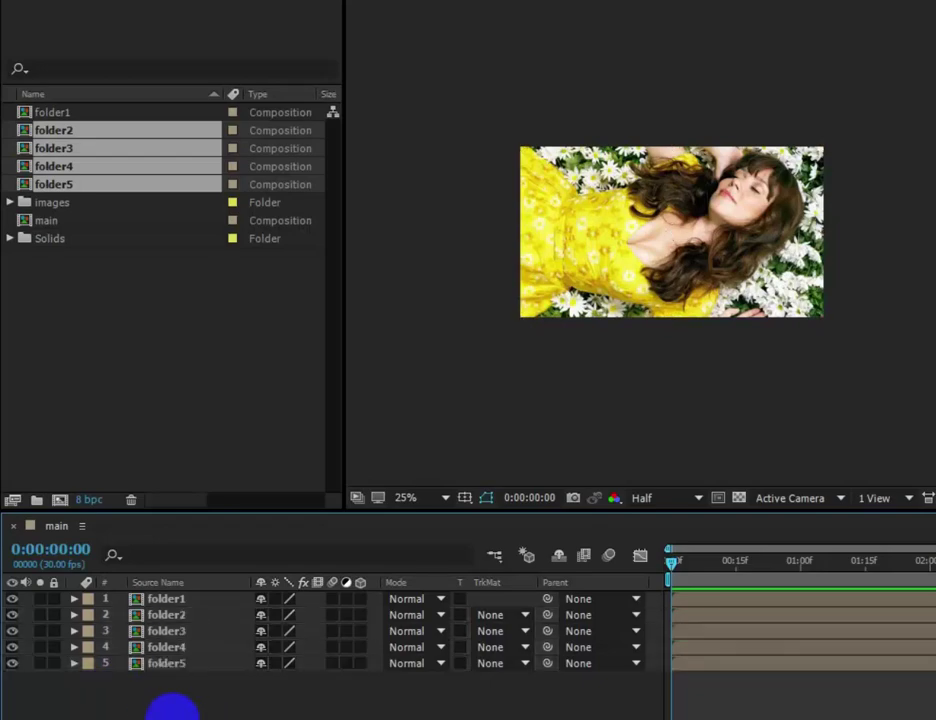
Step: Apply the CC Page Turn distort effect to all five folder layers in the main composition at once
mouse_move(284, 719)
left_mouse_down()
mouse_move(138, 637)
mouse_move(130, 601)
left_mouse_up()
left_click(211, 34)
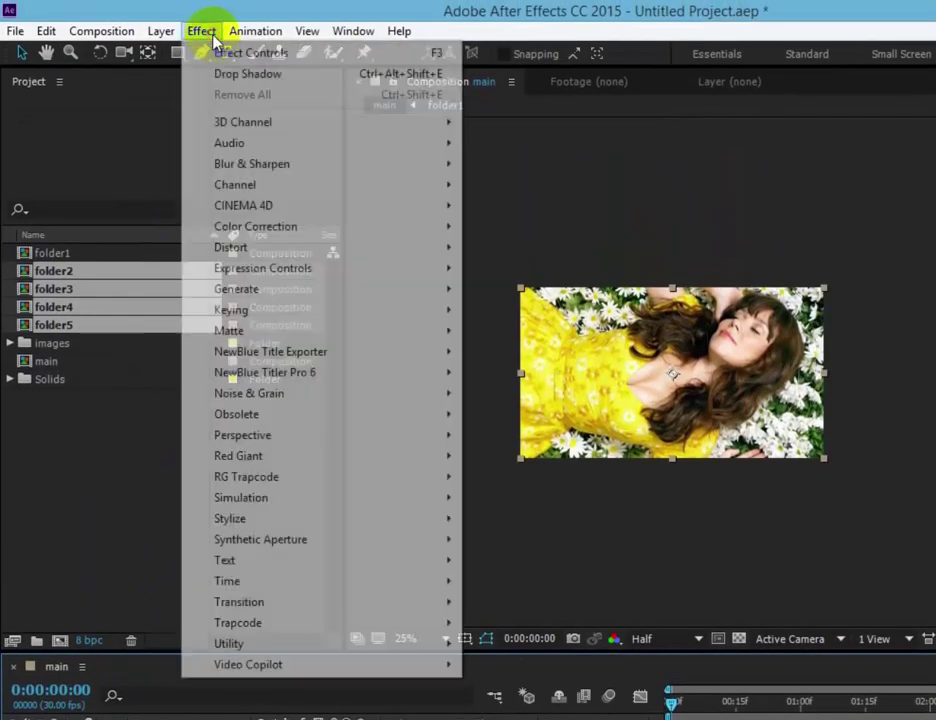
mouse_move(240, 248)
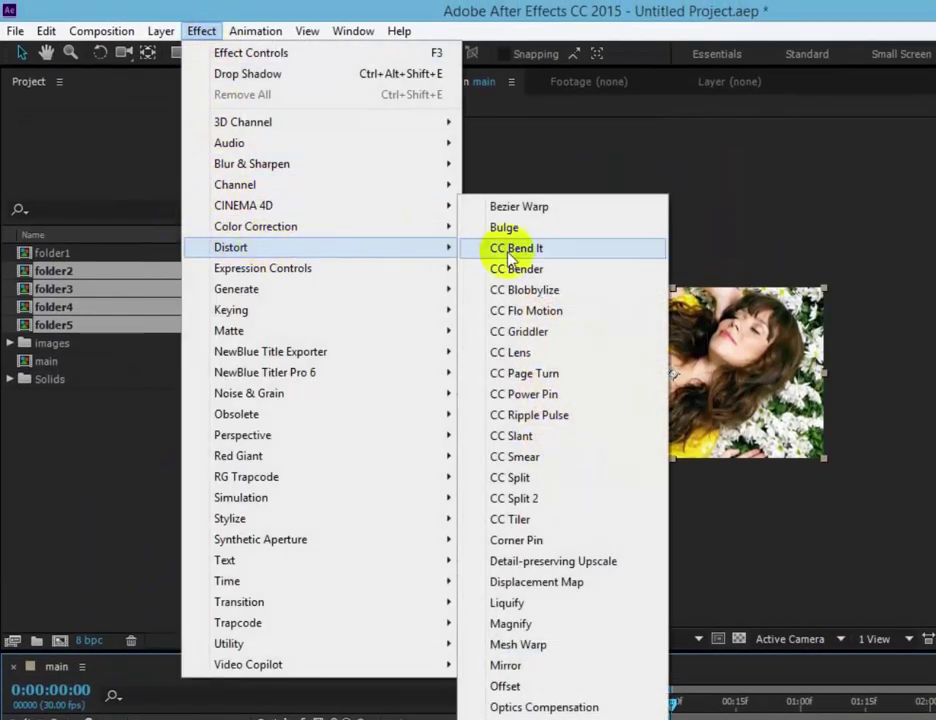
left_click(537, 374)
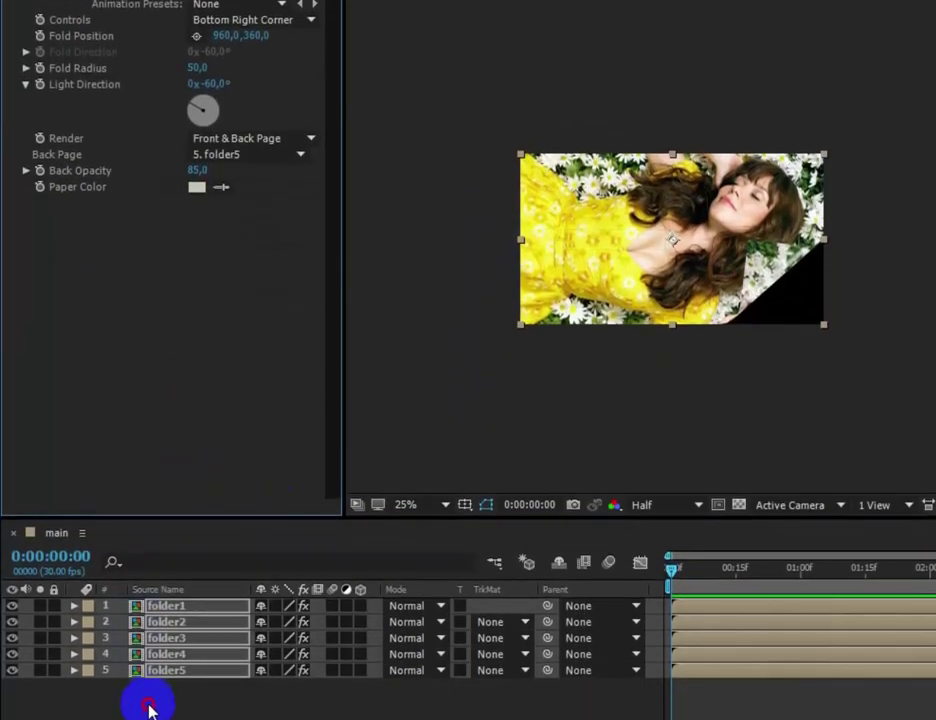
Step: Check the page turn effect on the individual layers and hide folder2 to folder5, keeping folder1 visible
left_click(165, 605)
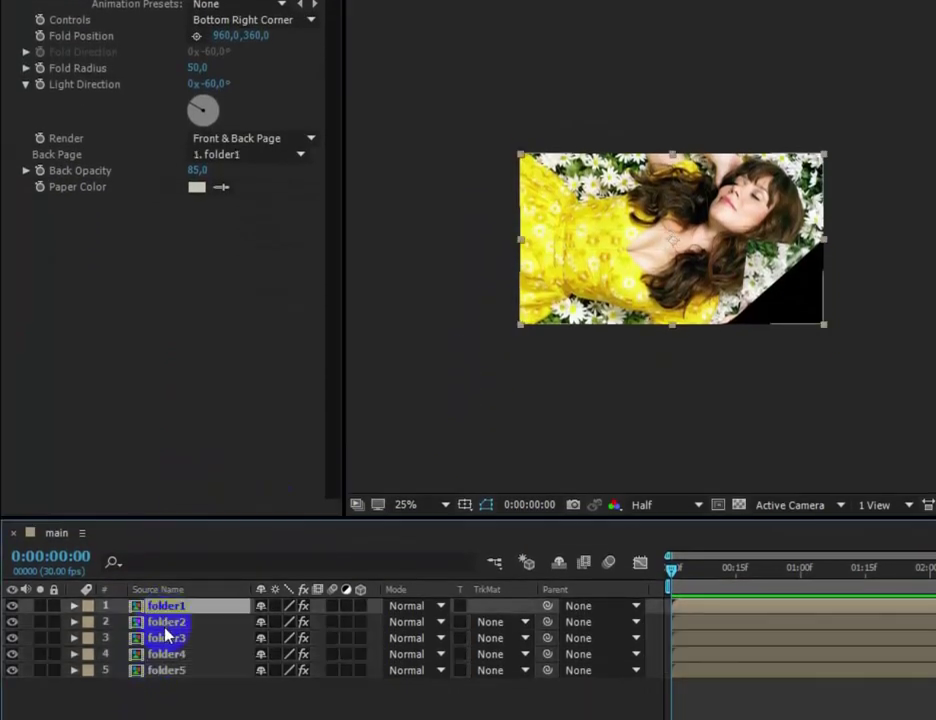
left_click(165, 621)
left_click(166, 637)
left_click(166, 670)
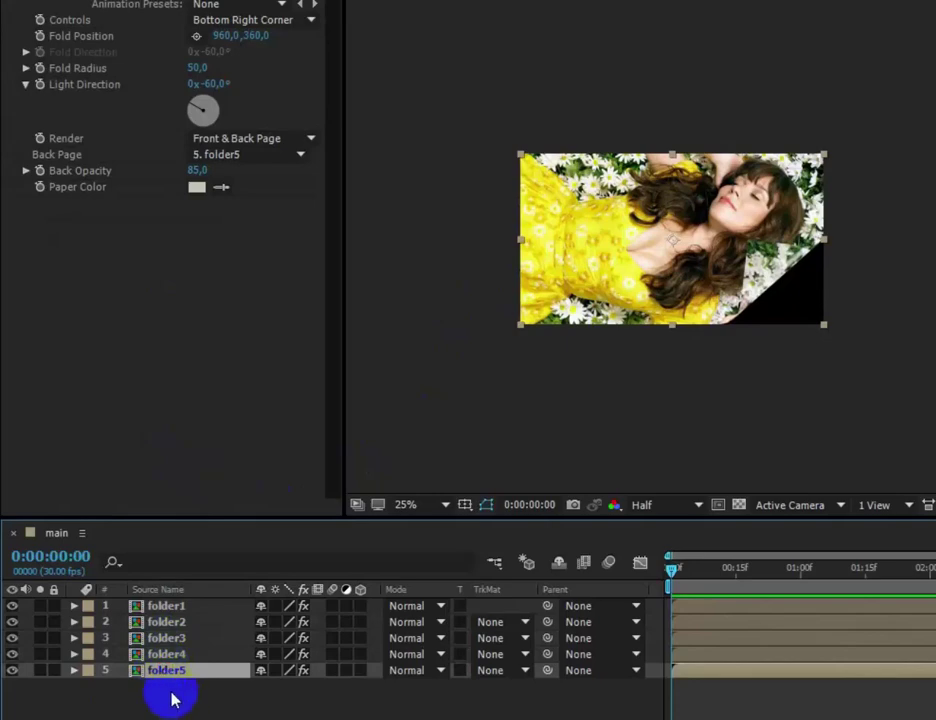
left_click(158, 606)
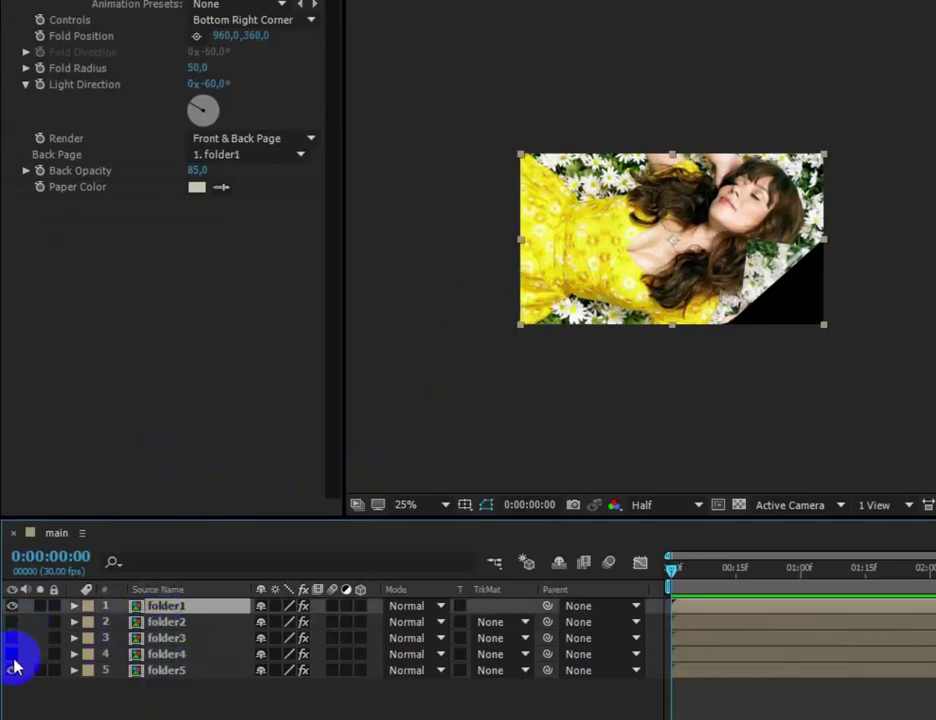
Step: Start a new solid in the main composition with a near-white colour, RGB 242, 242, 242
right_click(72, 704)
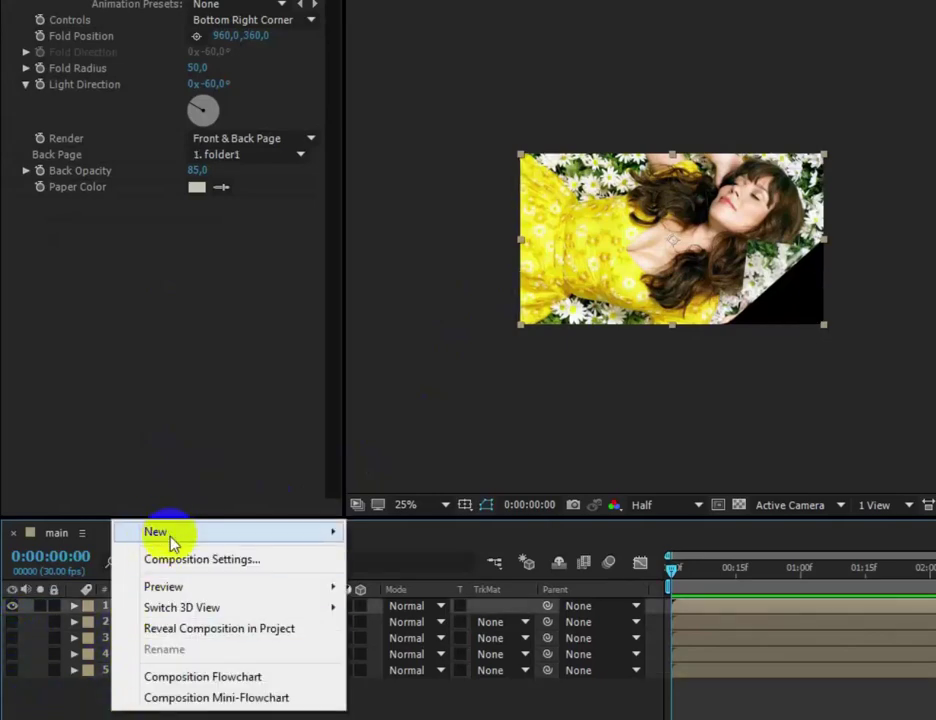
mouse_move(172, 543)
left_click(398, 582)
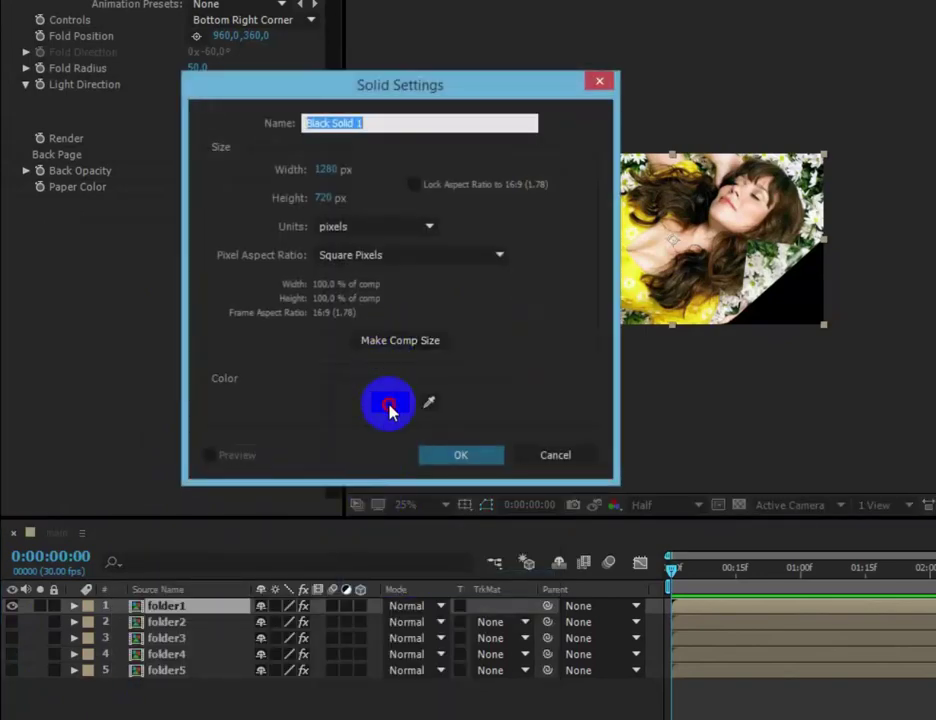
left_click(389, 405)
left_click(808, 246)
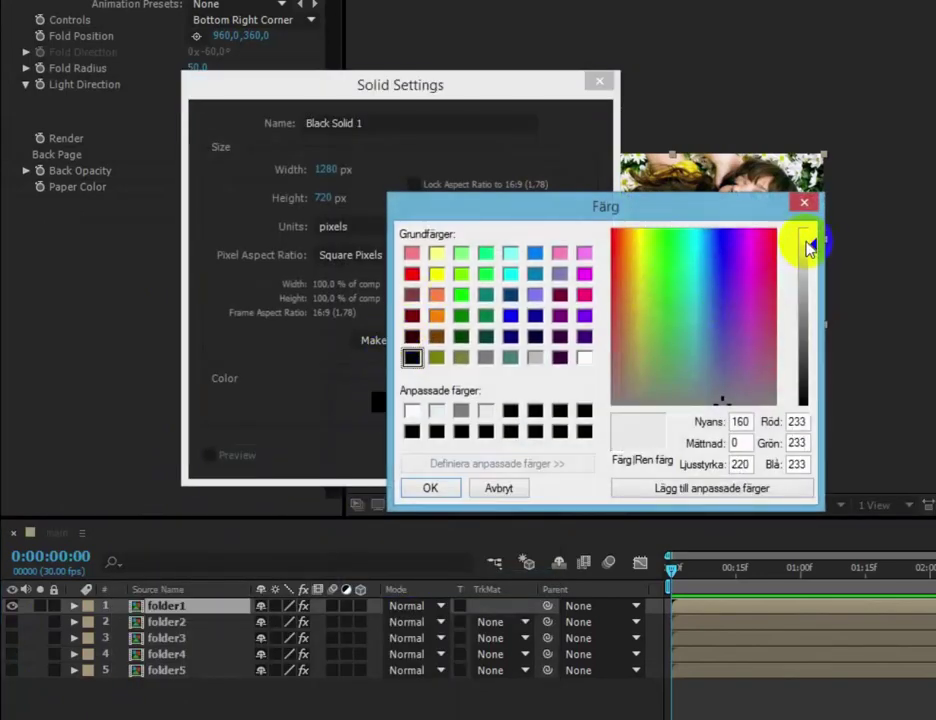
left_click(805, 241)
left_click(433, 490)
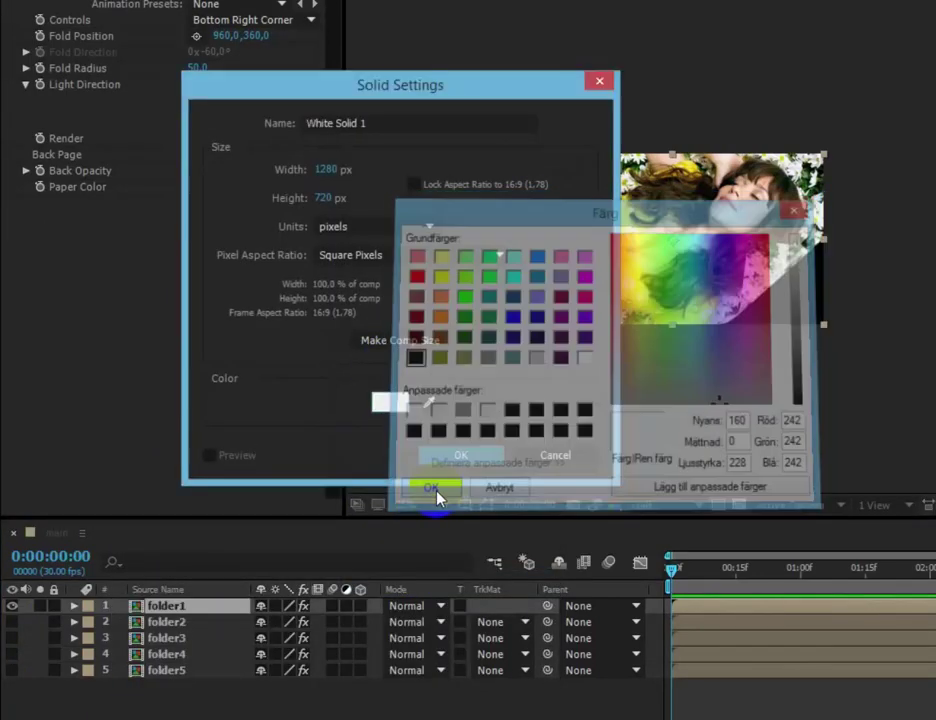
Step: Create the solid at composition size with the name bg and place it below all the folder layers
left_click(387, 342)
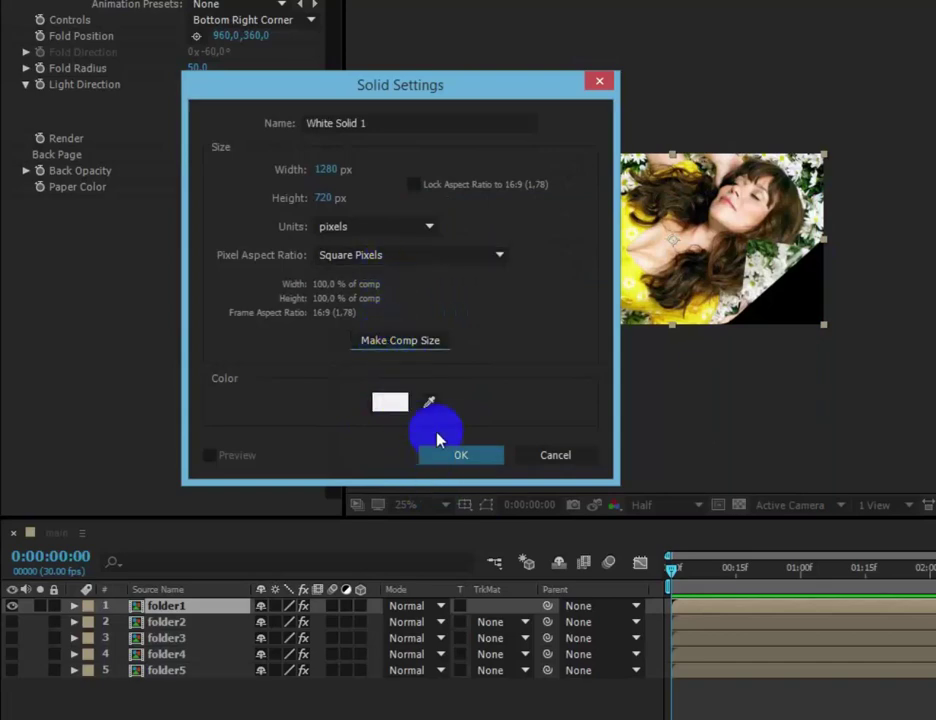
left_click(256, 121)
type("bg")
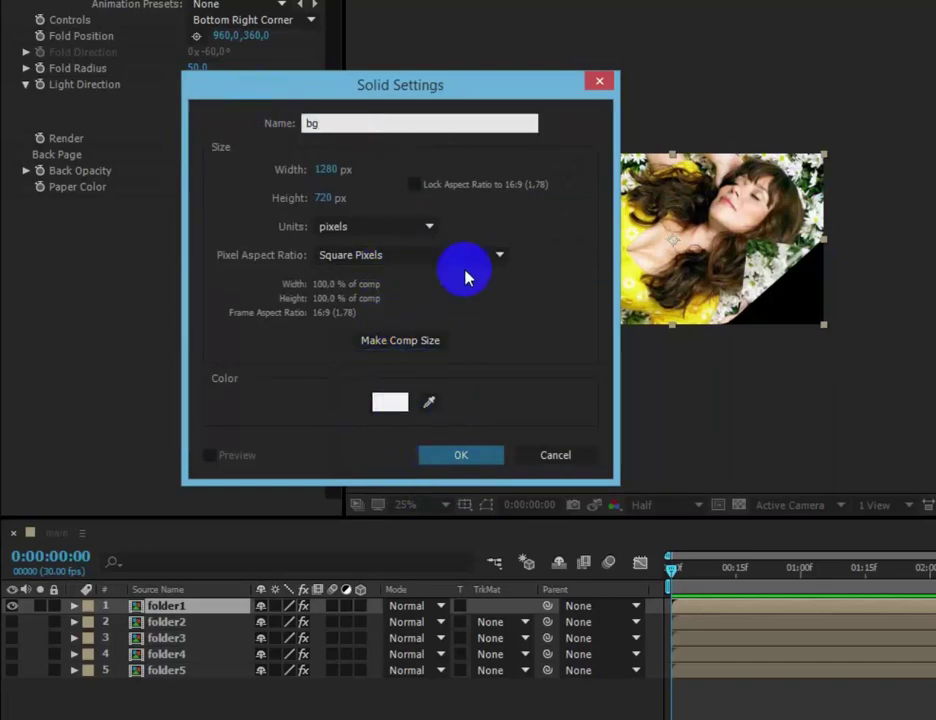
left_click(472, 460)
left_click_drag(163, 612, 159, 711)
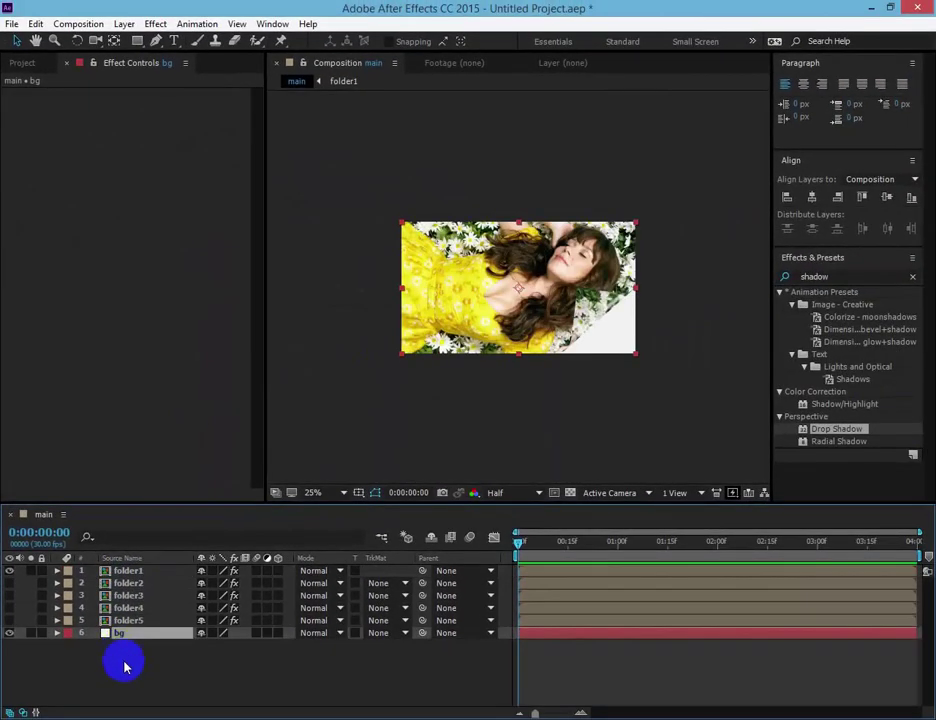
left_click(128, 674)
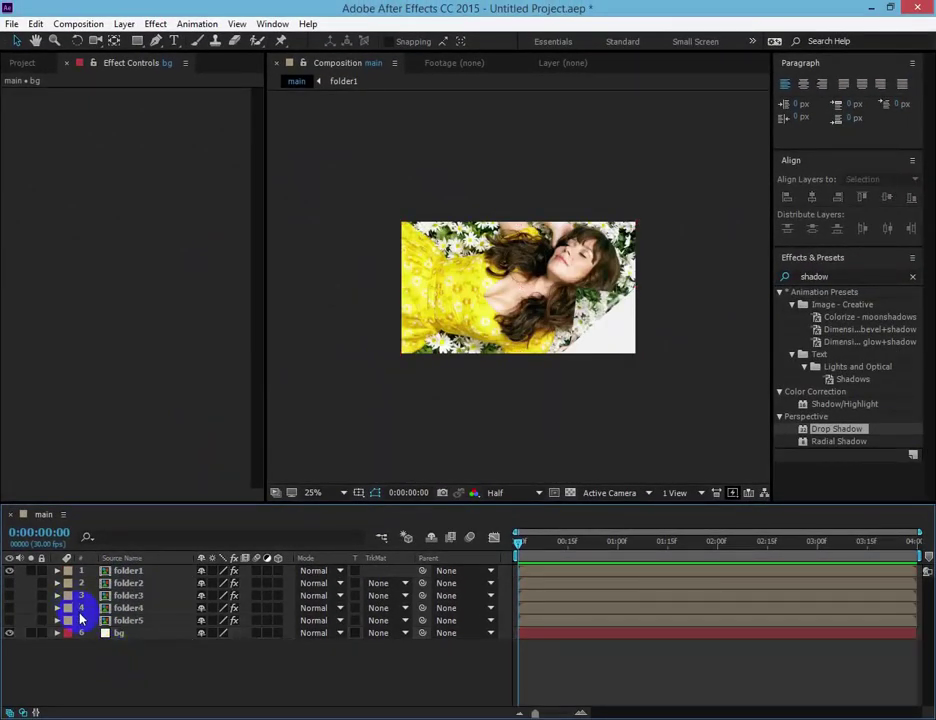
Step: On the folder1 layer's CC Page Turn effect, set Controls to Classic UI and Light Direction to 120°
left_click(119, 570)
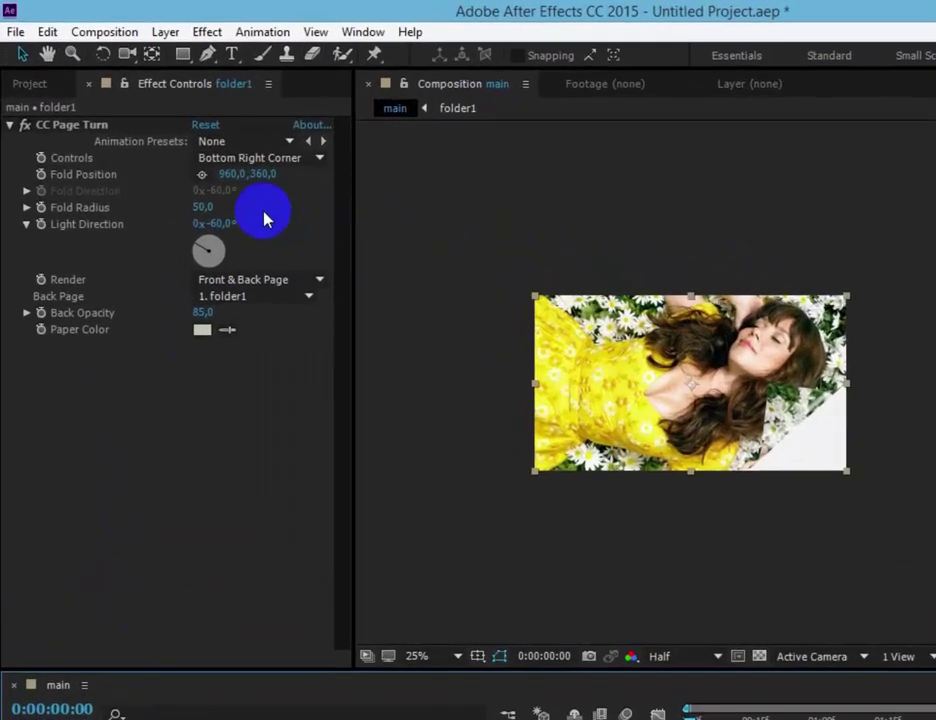
left_click(256, 161)
left_click(257, 178)
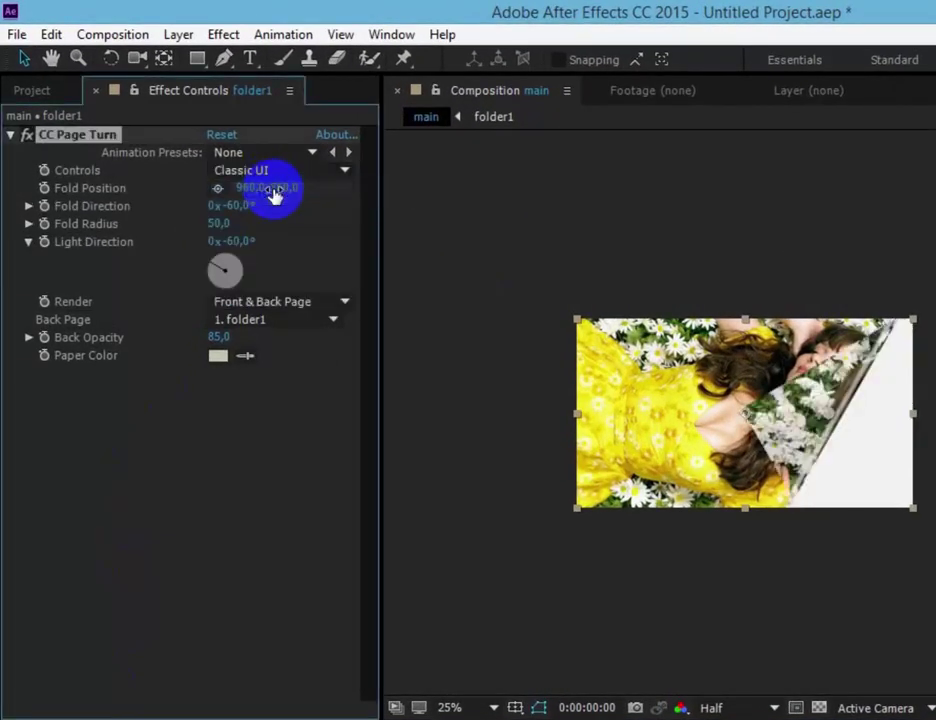
left_click(231, 242)
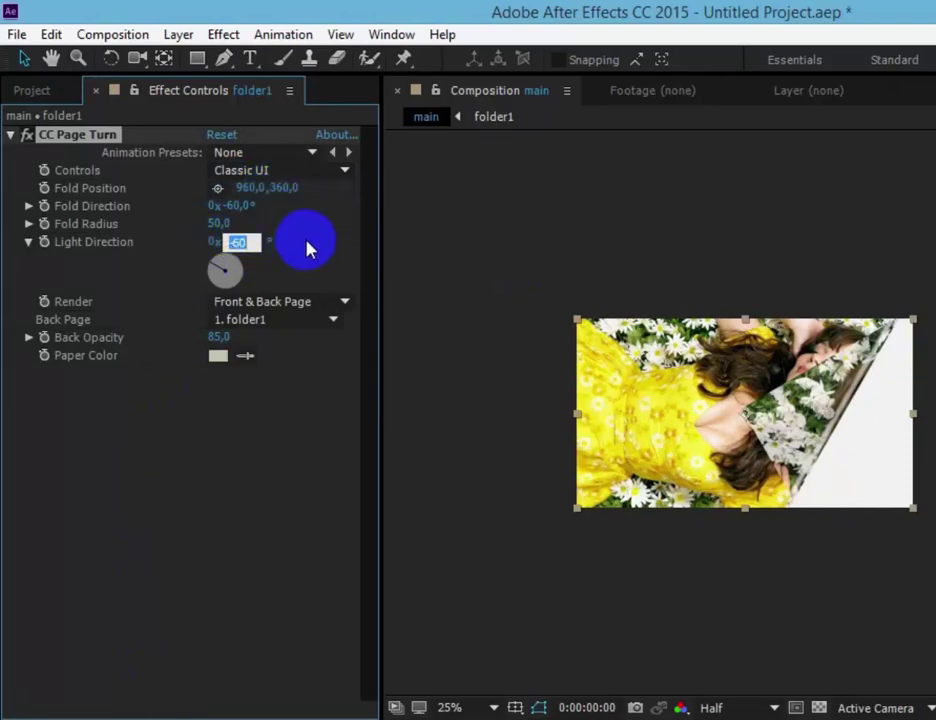
type("120")
left_click(272, 450)
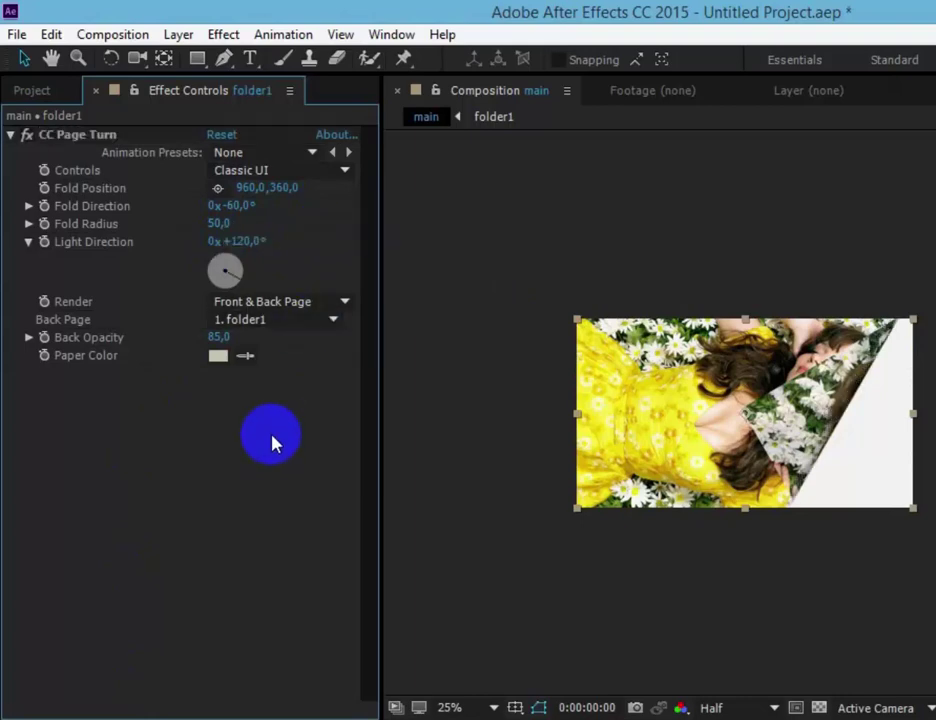
Step: Set folder1's page turn Back Page to None and its Light Direction to 130°
left_click(255, 321)
left_click(250, 342)
left_click(242, 241)
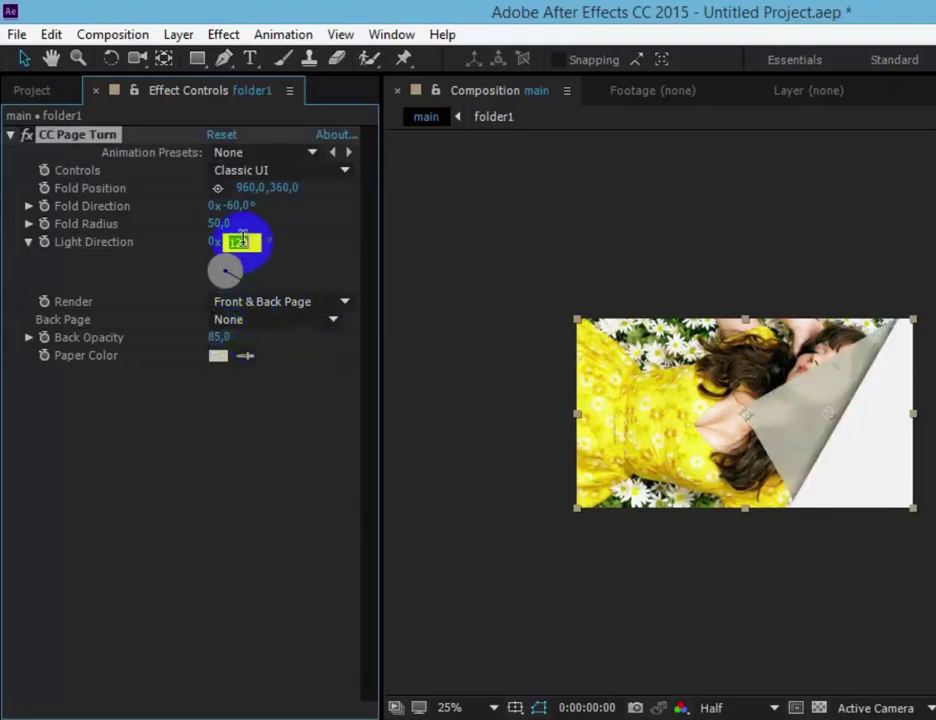
type("130")
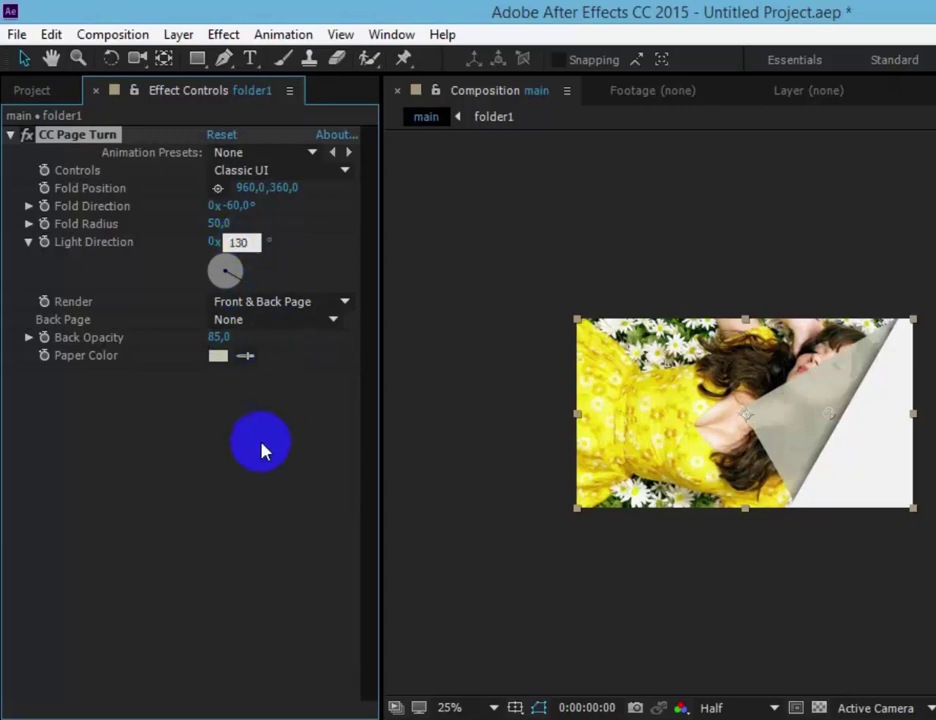
left_click(257, 466)
Step: Raise folder1's page turn Back Opacity to 100 and set Fold Radius to 500 after trying 400
left_click_drag(218, 337, 338, 342)
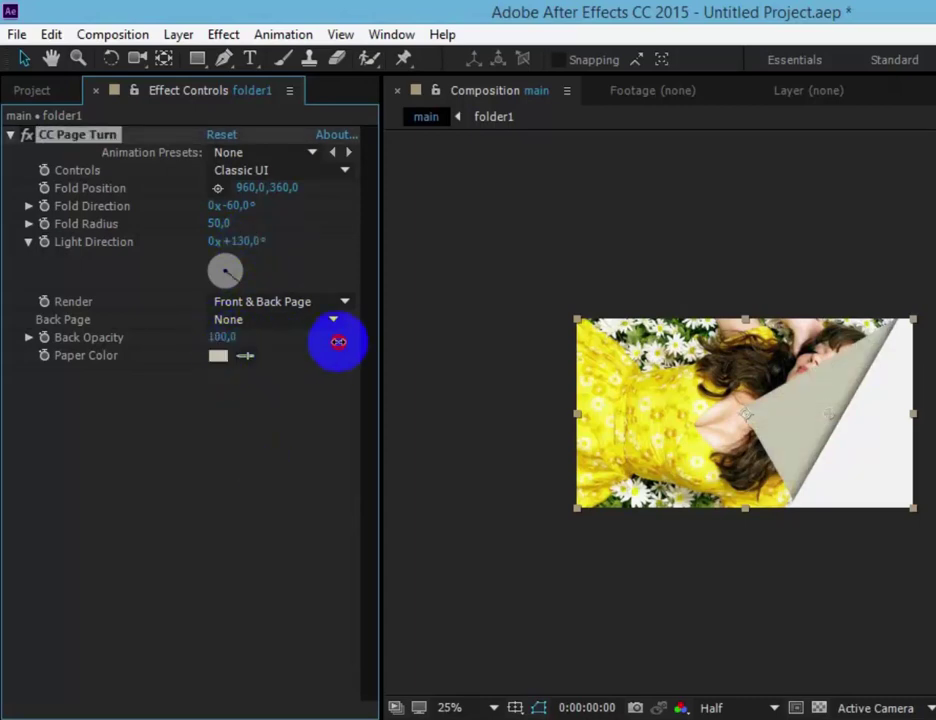
left_click(215, 225)
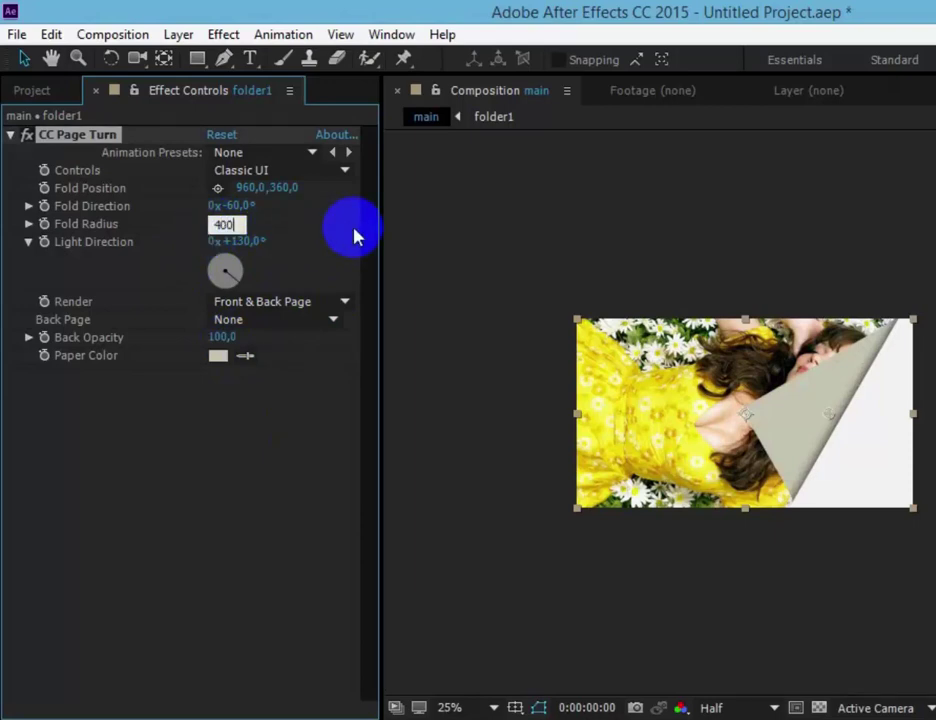
key("Return")
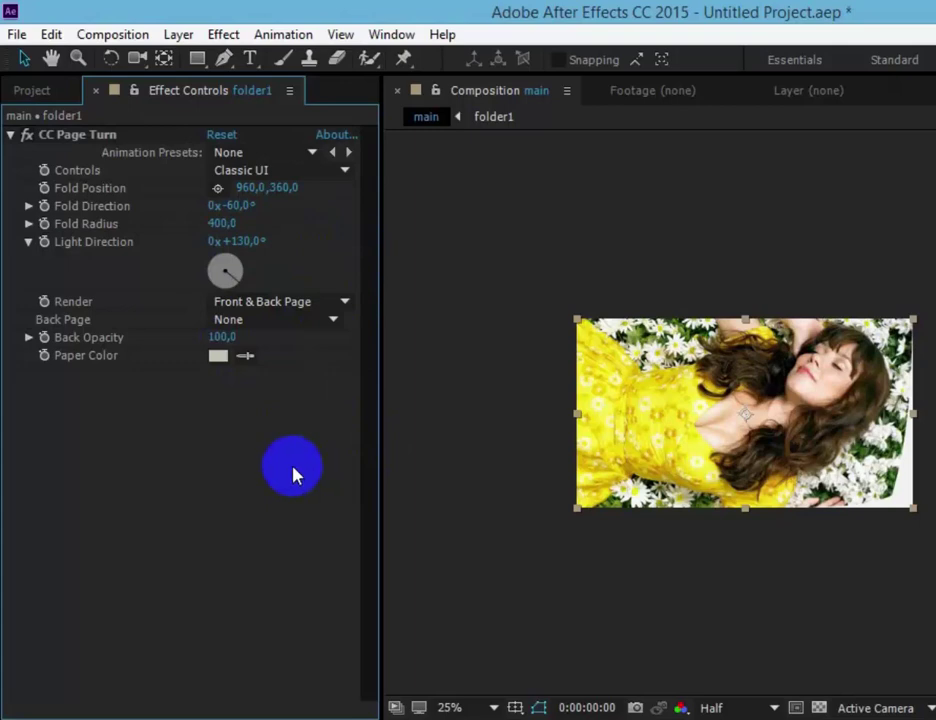
left_click(222, 225)
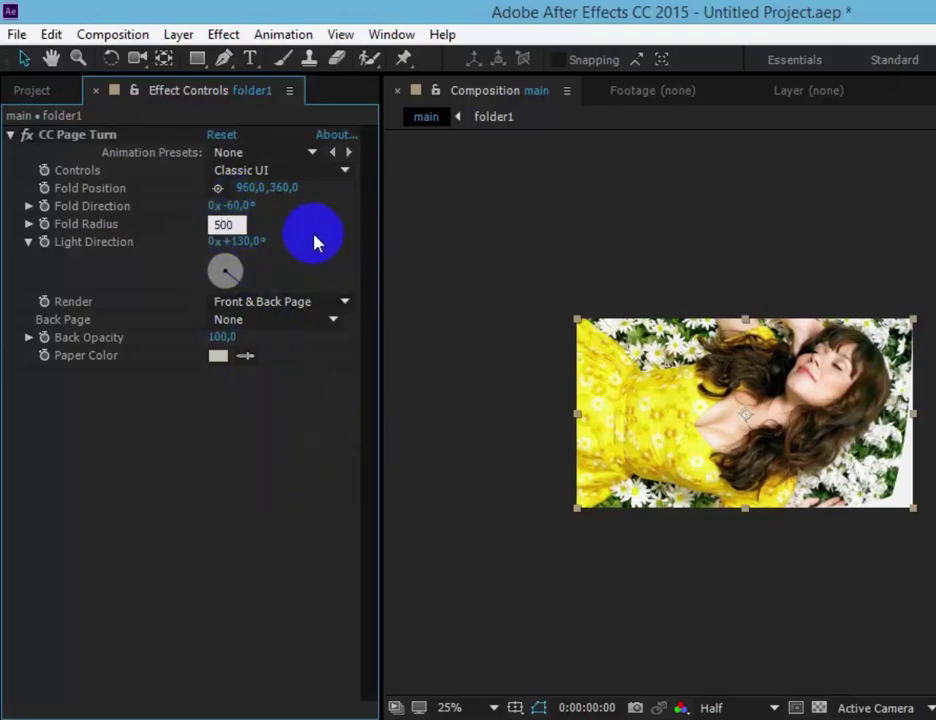
type("500")
key("Return")
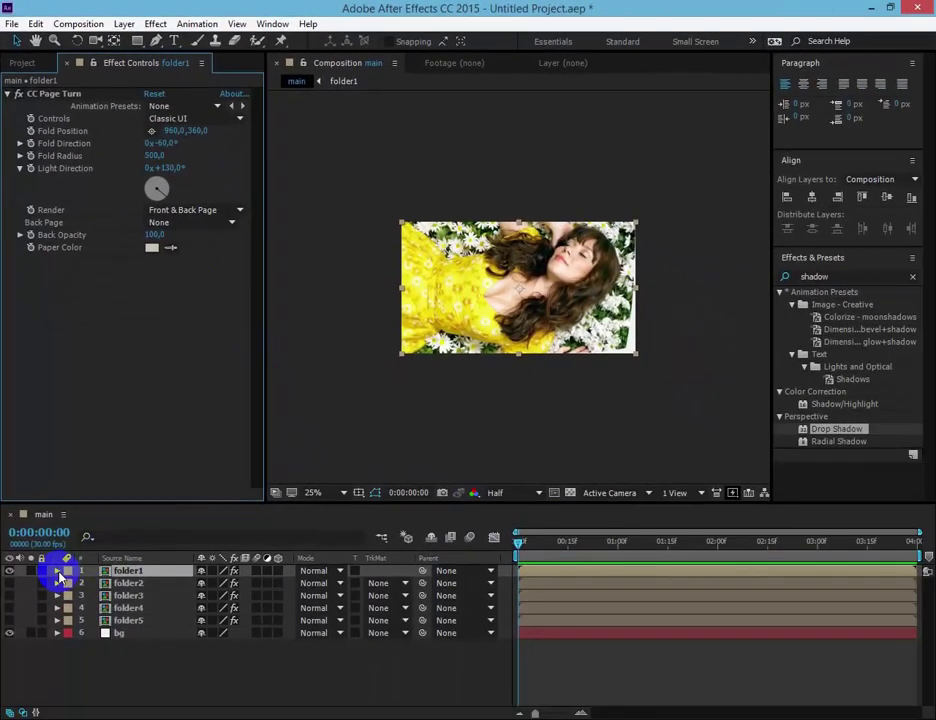
Step: Expand folder1's CC Page Turn properties in the timeline and start keyframing Fold Position at frame 7
left_click(65, 650)
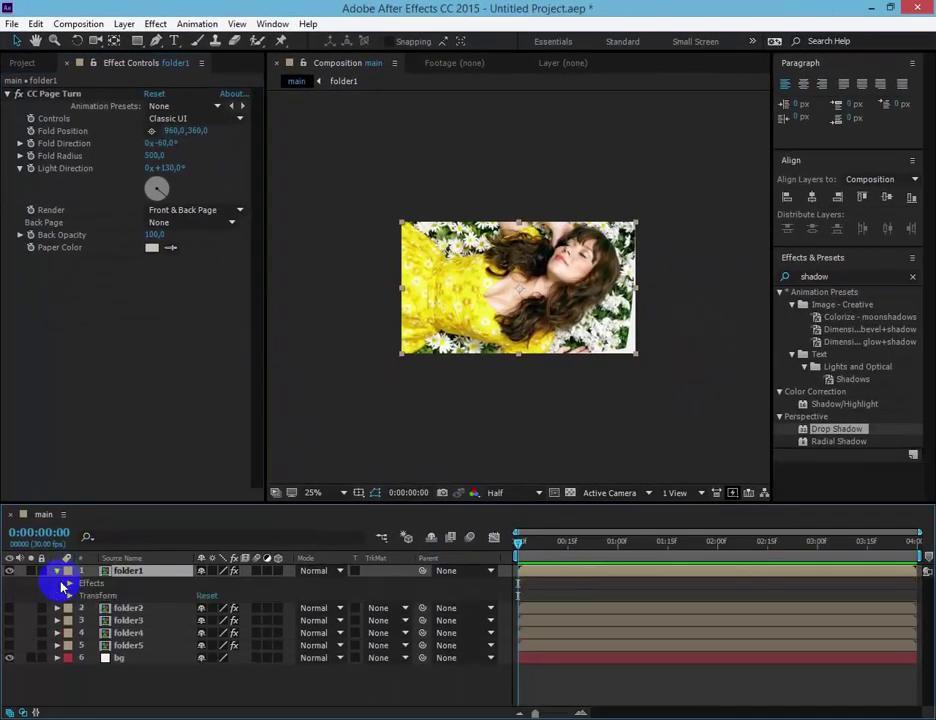
left_click(70, 584)
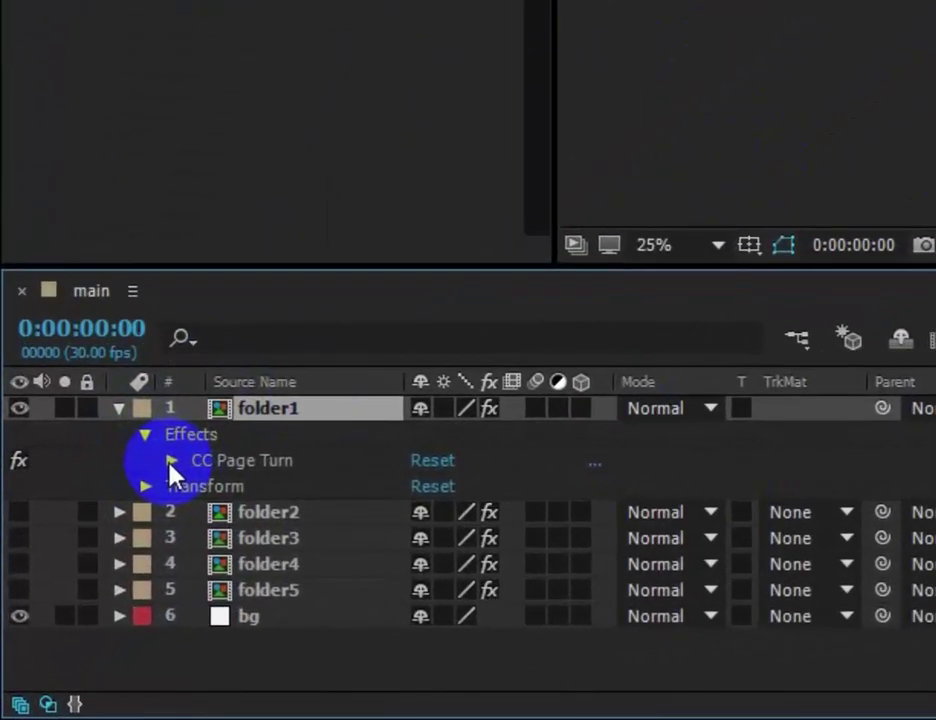
left_click(83, 597)
left_click(228, 425)
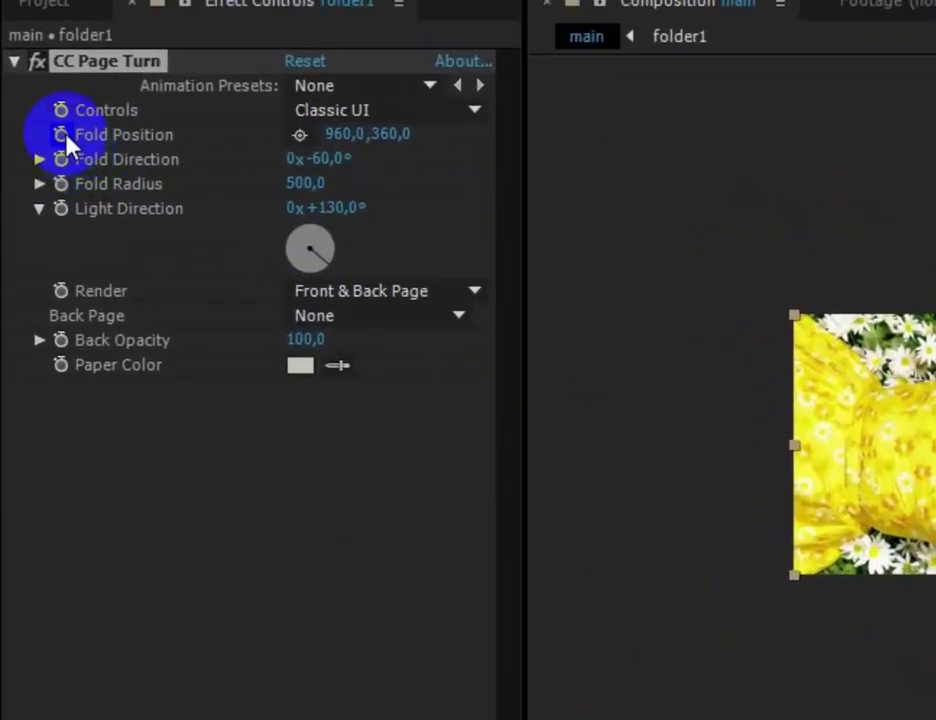
left_click(66, 145)
Step: Place the Fold Position point just outside the picture's lower-right corner, at about 1328, 748
left_click(299, 134)
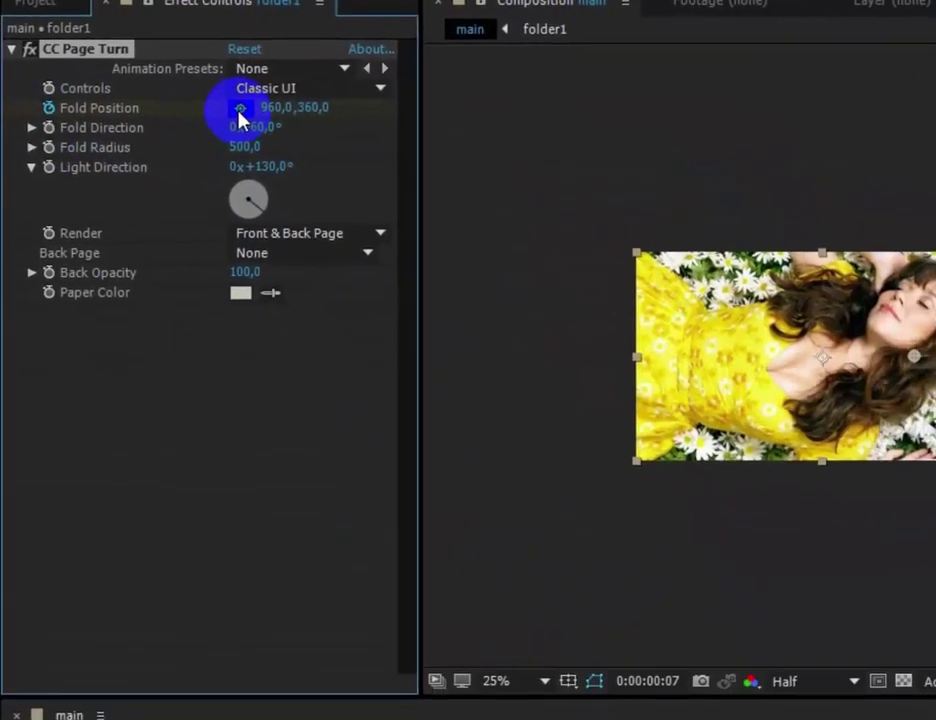
left_click(935, 606)
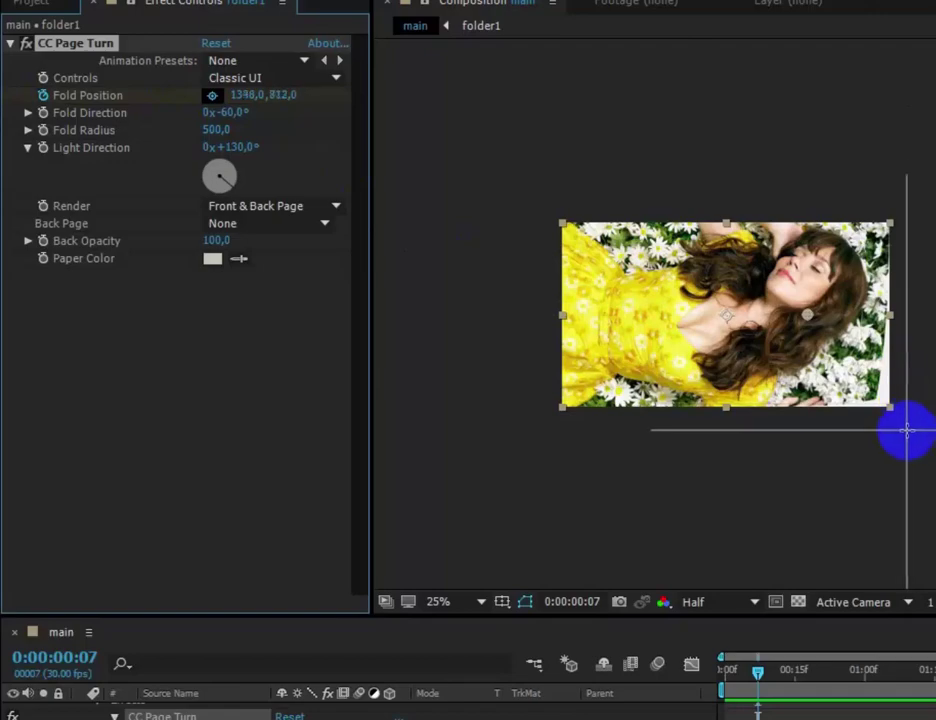
left_click_drag(906, 430, 901, 414)
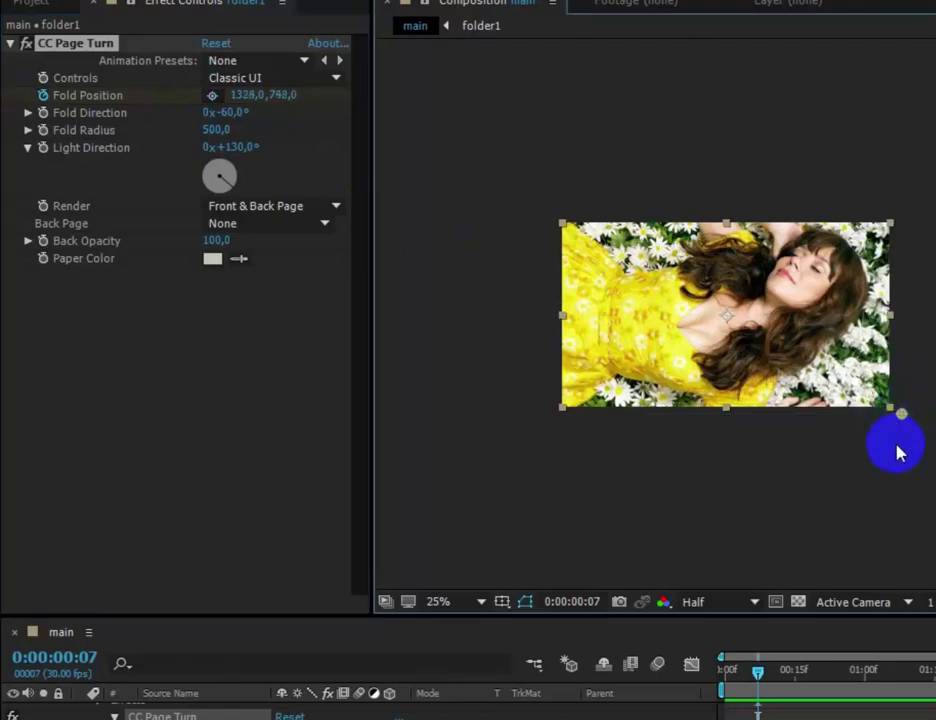
scroll(897, 452, "up", 2)
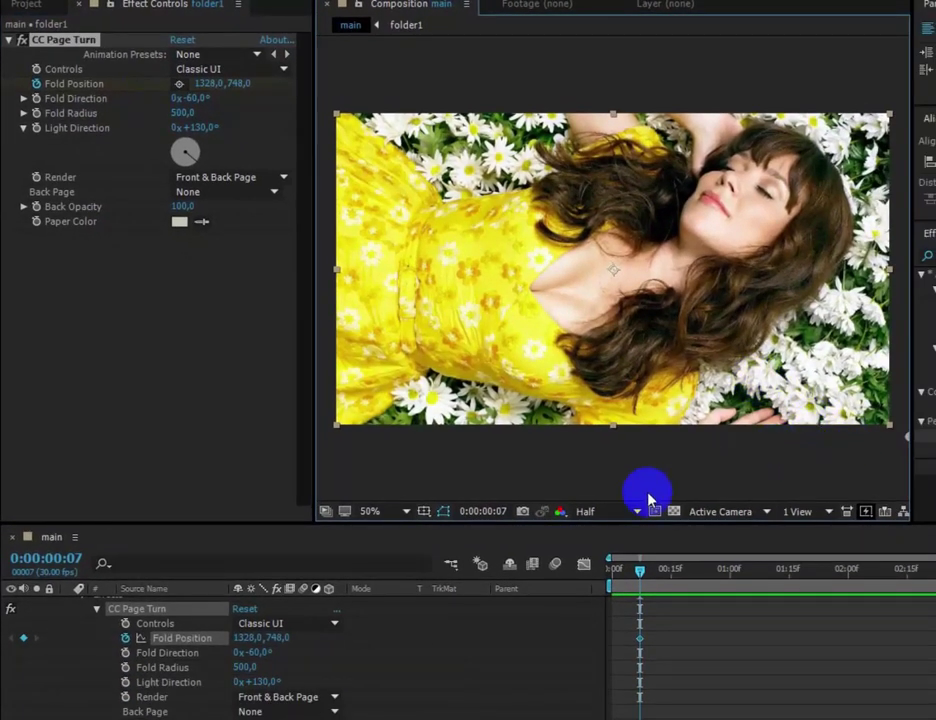
Step: At frame 12, move folder1's Fold Position point well outside the picture's lower-left corner, to about -332, 868
scroll(672, 460, "down", 2)
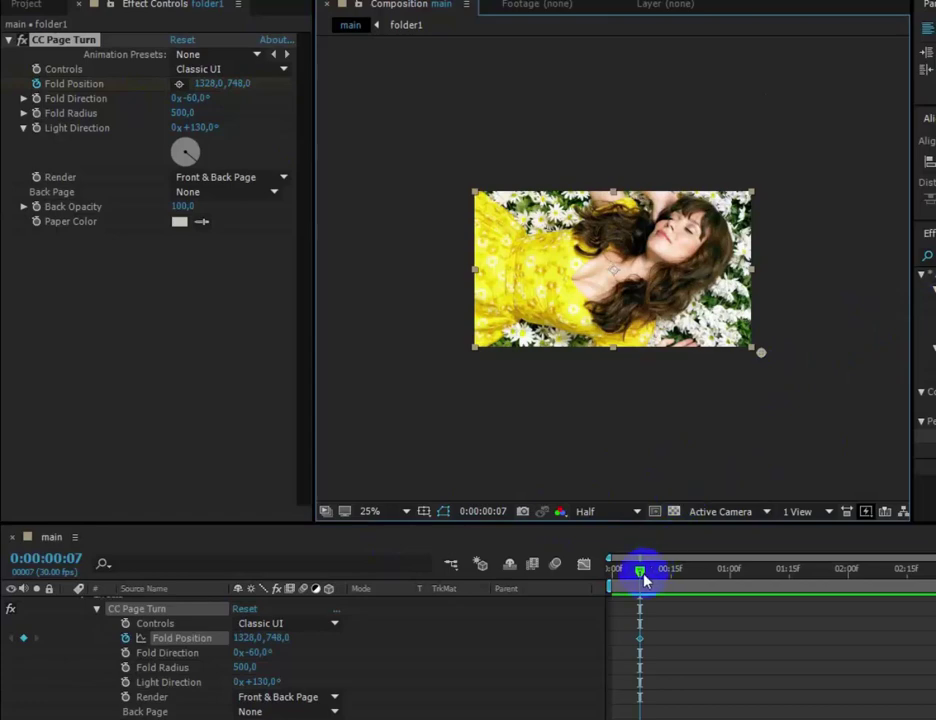
left_click_drag(645, 580, 653, 580)
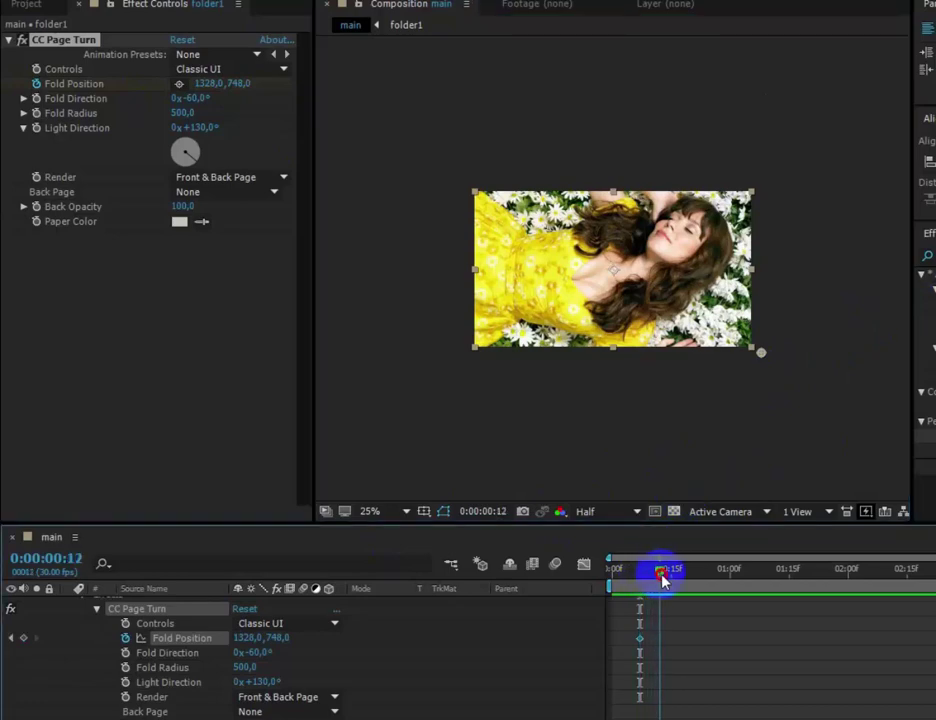
left_click_drag(759, 355, 401, 381)
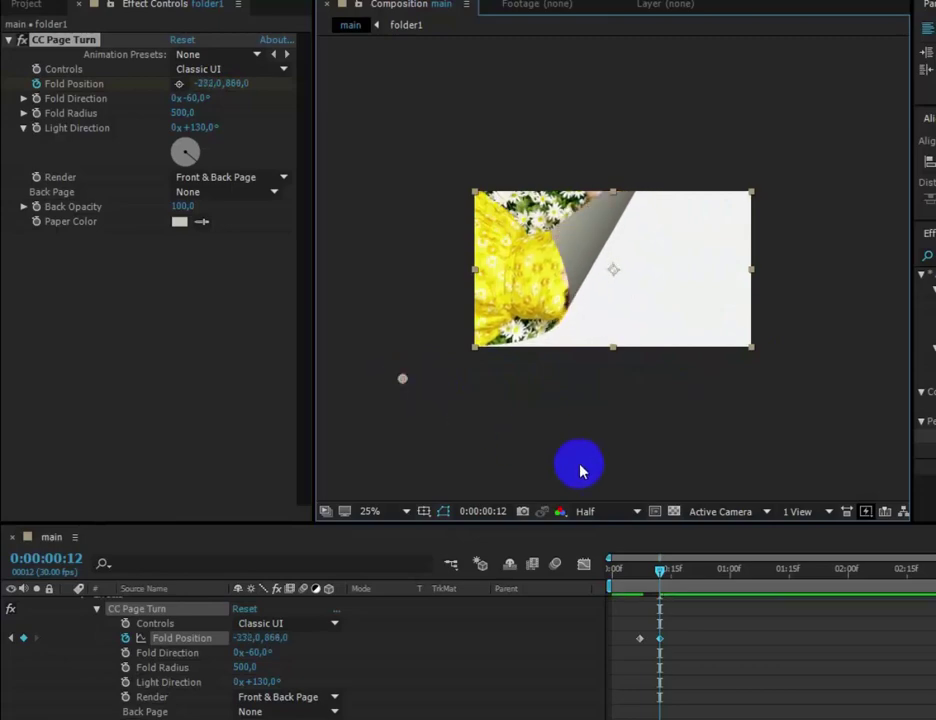
Step: At frame 17, move folder1's Fold Position point to about -1768, 840 and preview the page turn from the start
left_click_drag(661, 571, 693, 580)
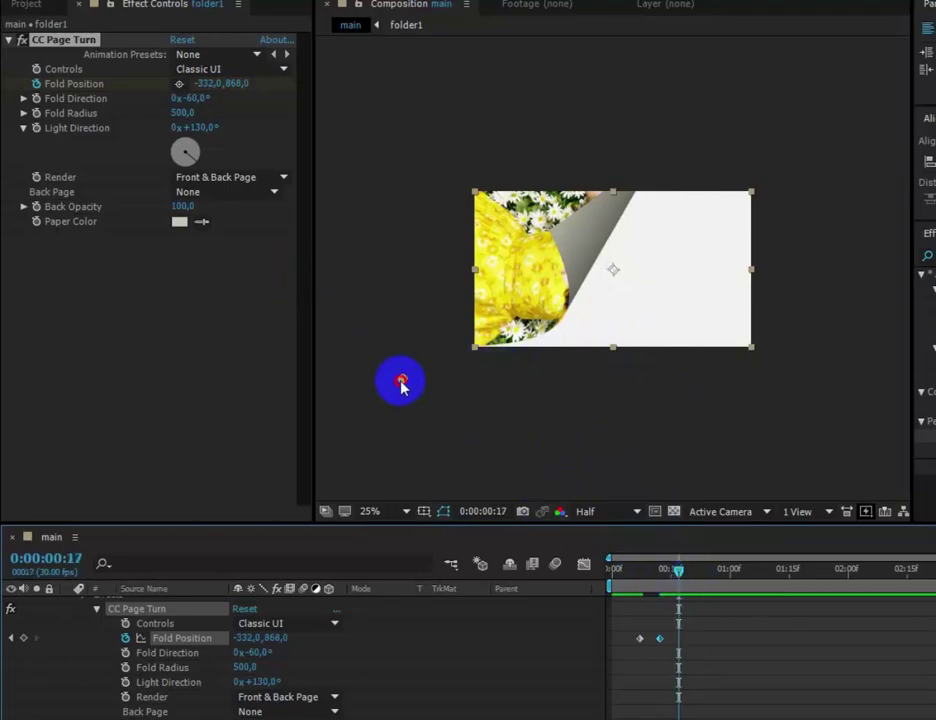
left_click_drag(400, 385, 92, 378)
left_click_drag(677, 568, 537, 592)
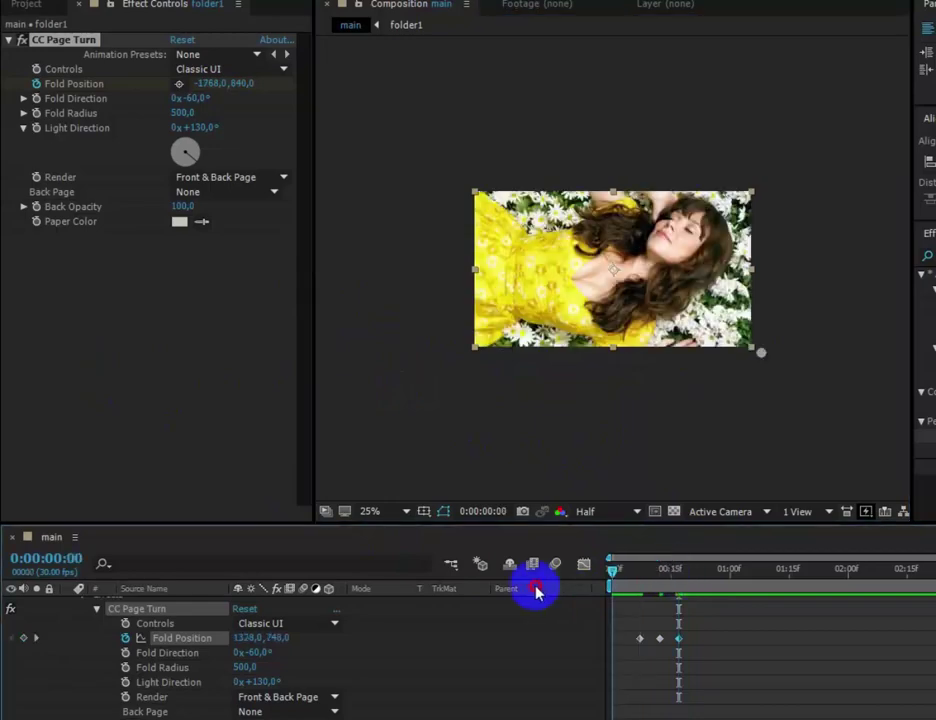
key("space")
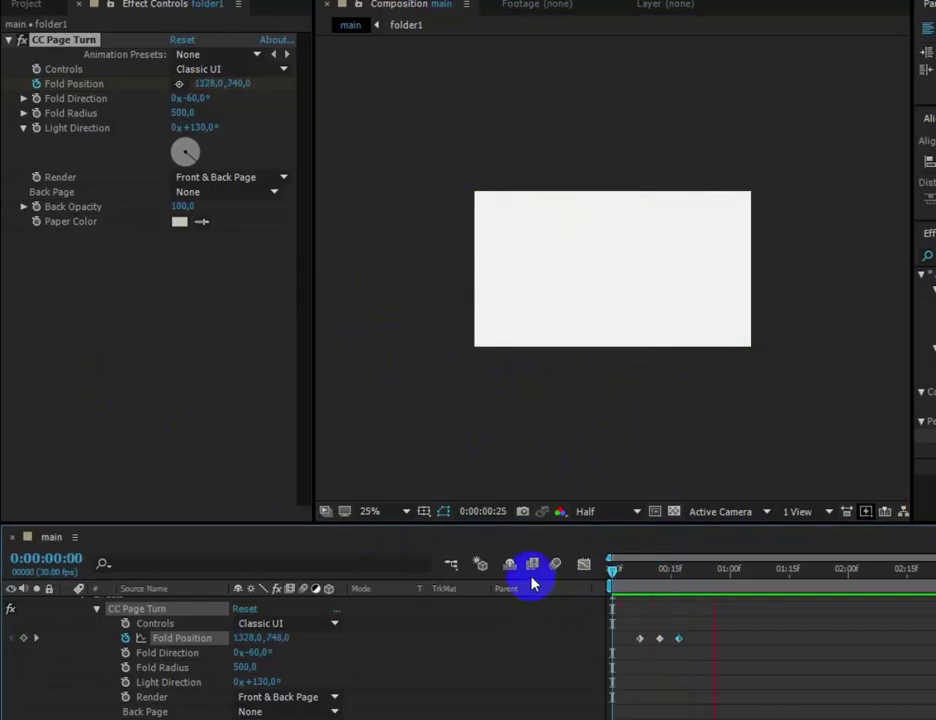
left_click(655, 622)
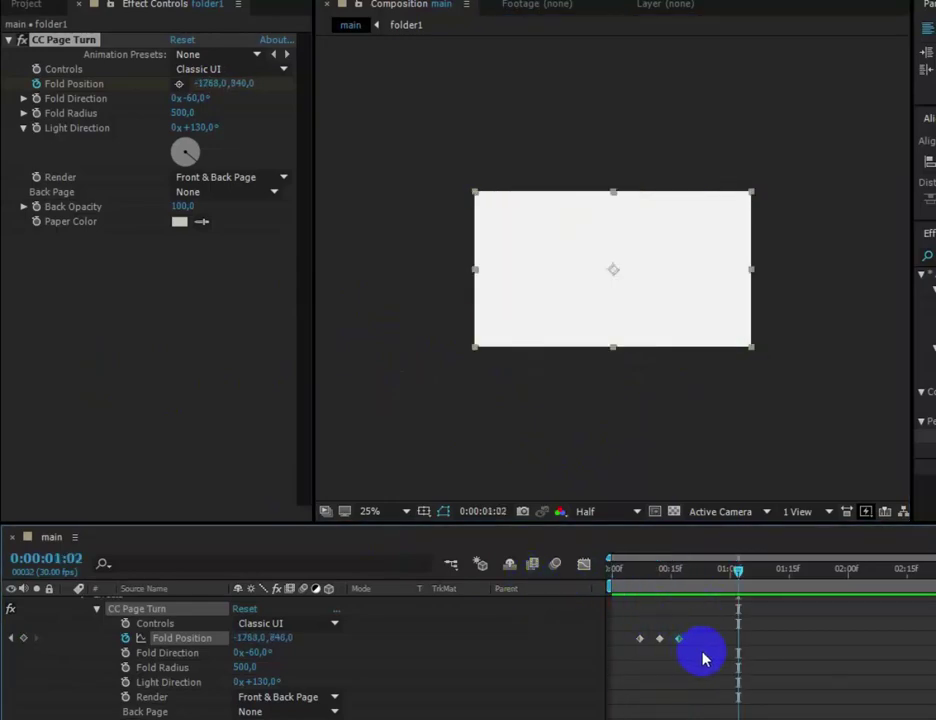
Step: Apply Easy Ease to all three of folder1's Fold Position keyframes
left_click_drag(706, 660, 627, 633)
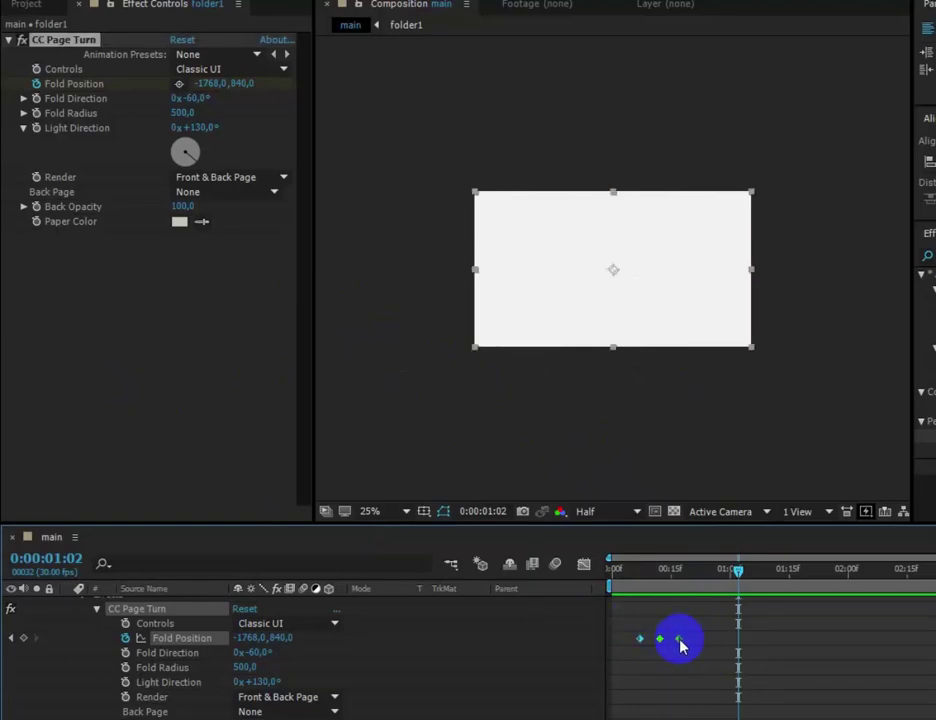
right_click(680, 646)
mouse_move(756, 630)
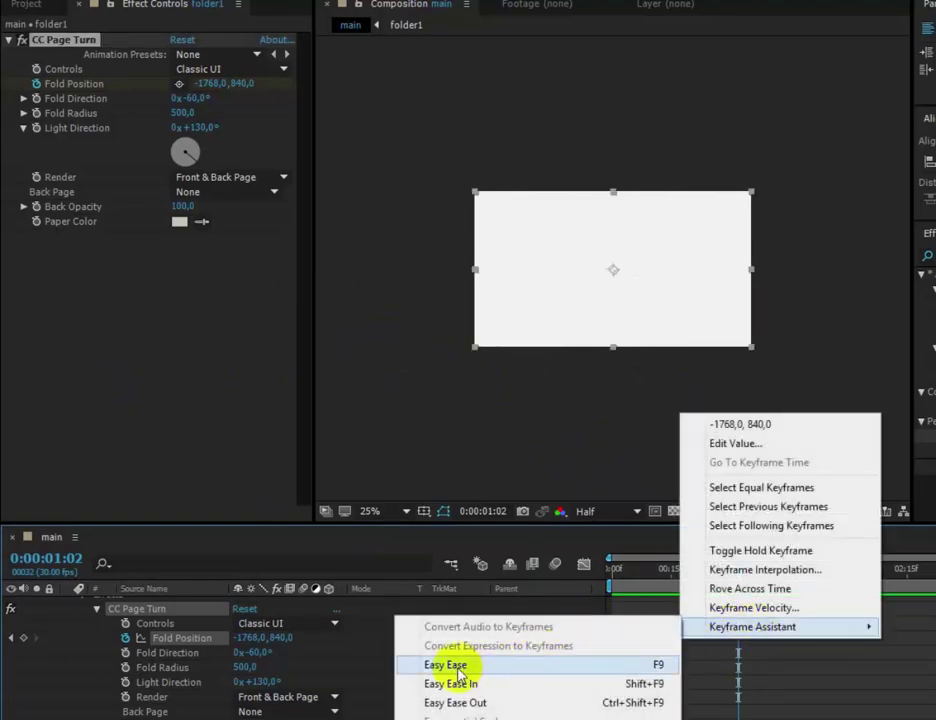
left_click(458, 666)
Step: Reshape folder1's Fold Position speed graph so each move starts fast and slows gradually, and preview the result
left_click(583, 564)
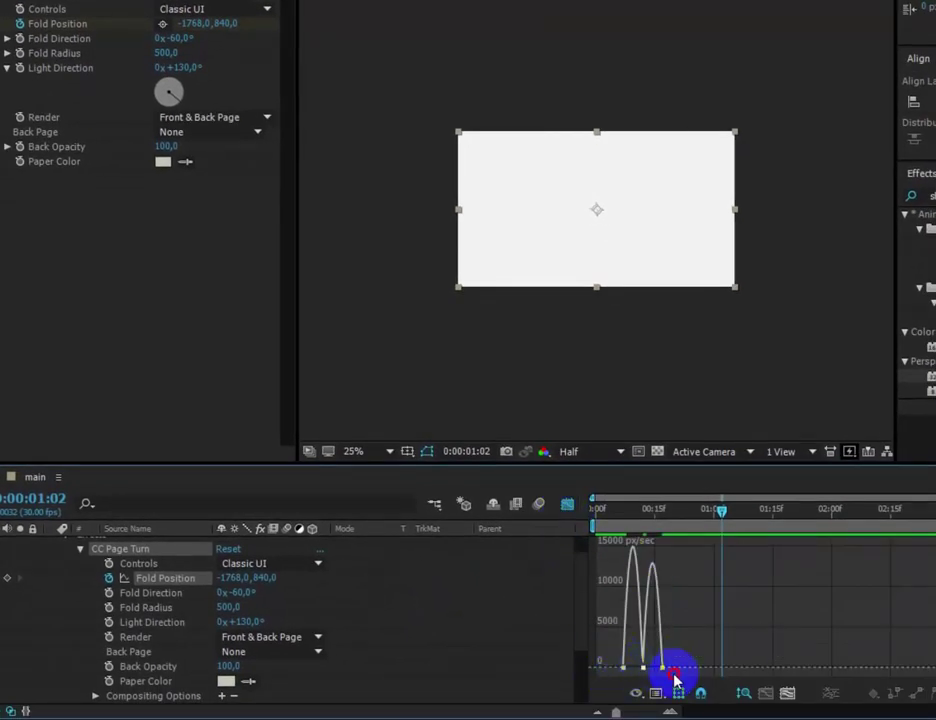
left_click_drag(618, 660, 660, 677)
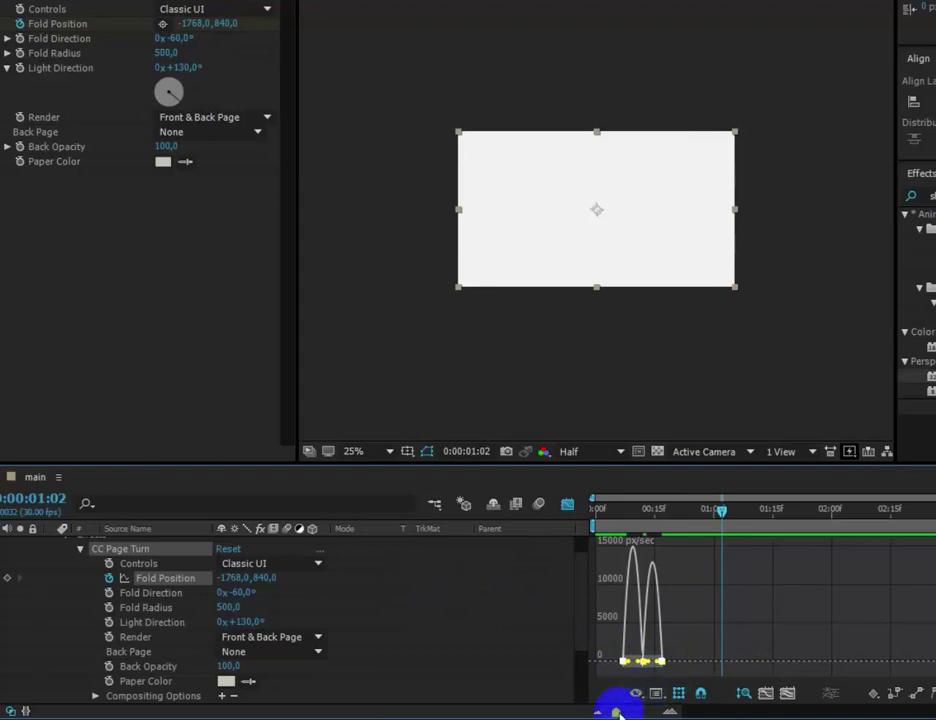
mouse_move(615, 712)
left_mouse_down()
mouse_move(645, 712)
mouse_move(633, 712)
left_mouse_up()
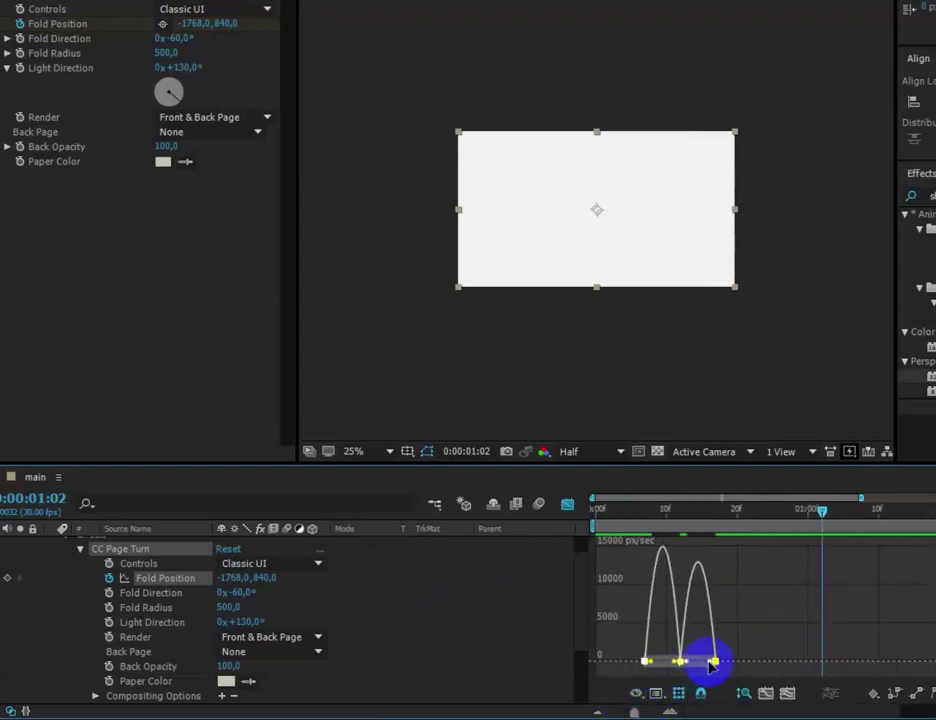
left_click_drag(711, 664, 675, 664)
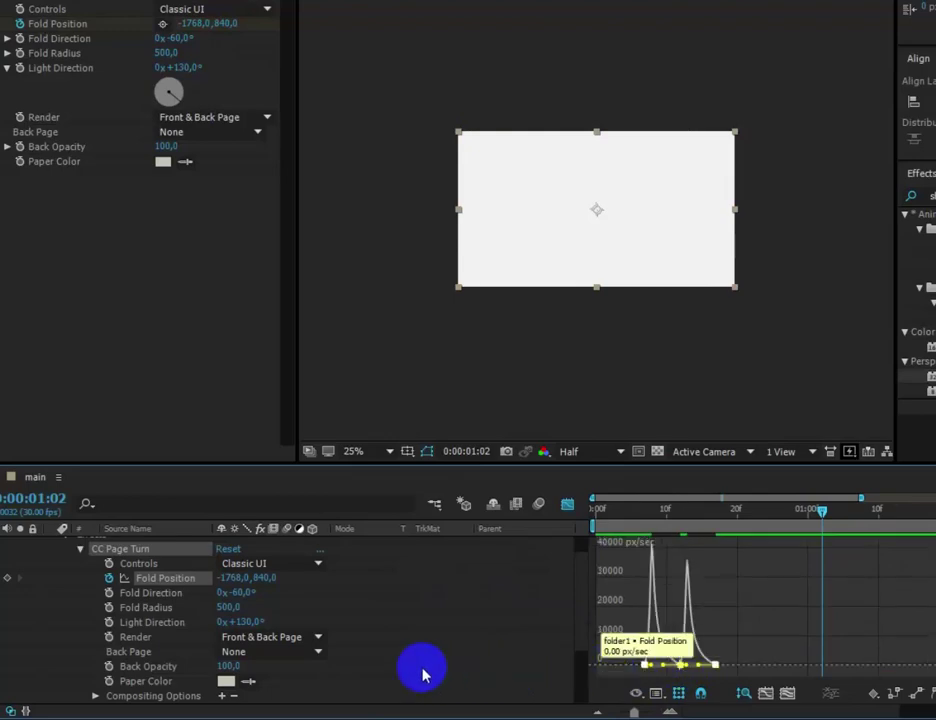
left_click_drag(818, 512, 476, 565)
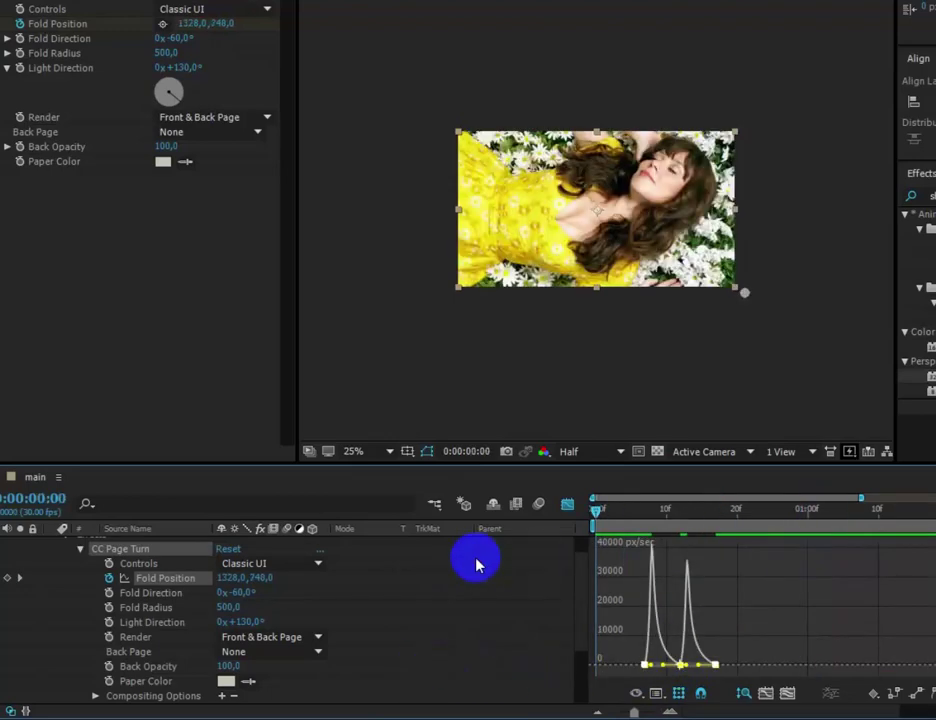
key("space")
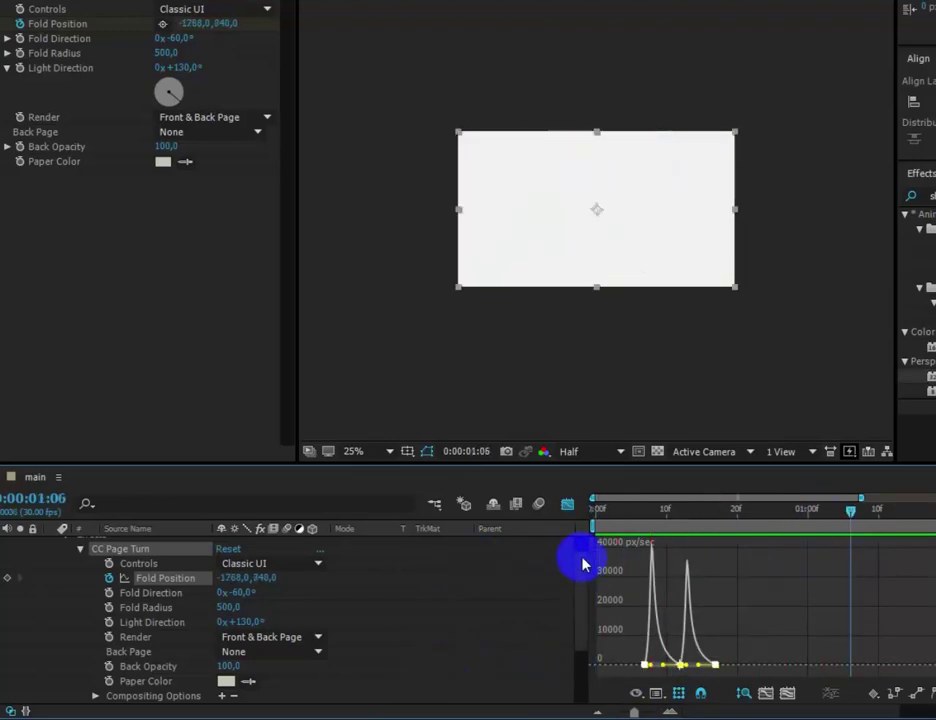
left_click(566, 504)
Step: Keyframe folder1's Fold Direction at frame 12 as -60° and at frame 17 as -90°
left_click_drag(850, 511, 744, 511)
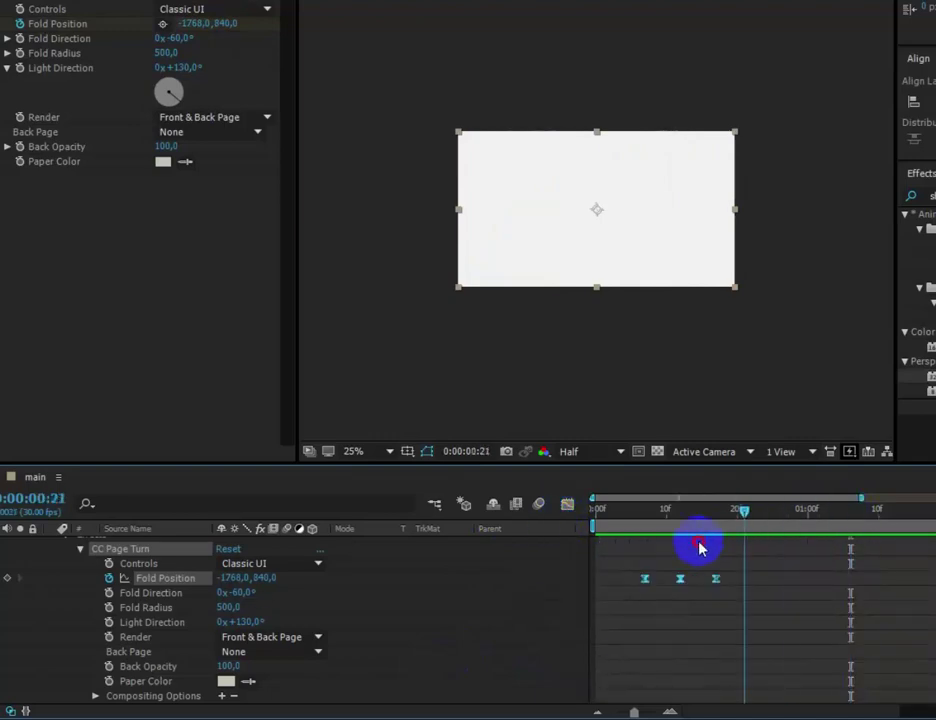
left_click_drag(700, 545, 675, 545)
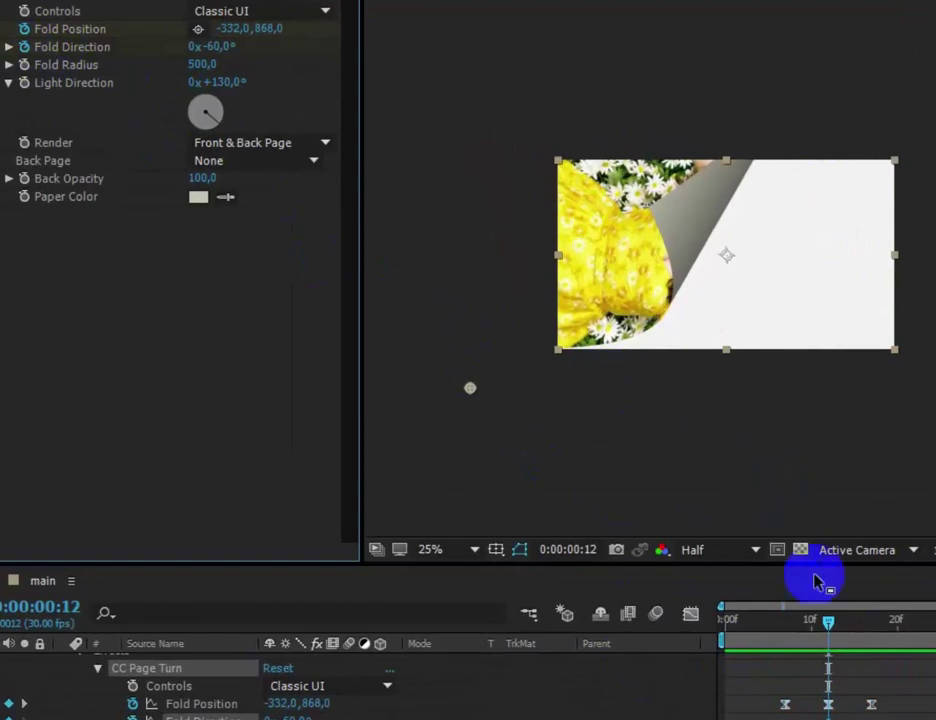
left_click_drag(829, 622, 874, 634)
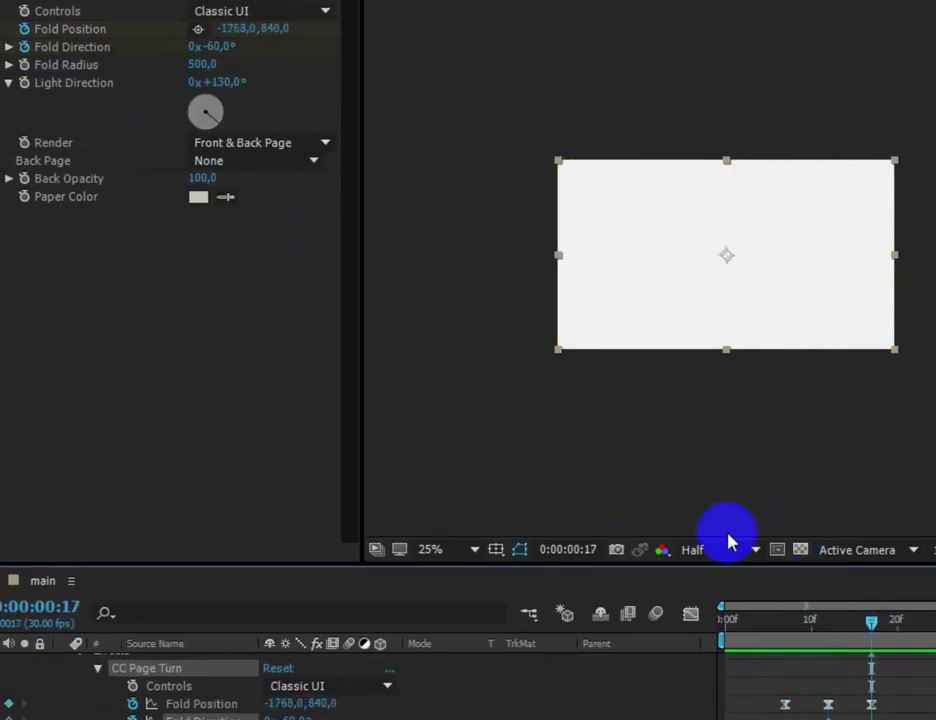
left_click(220, 47)
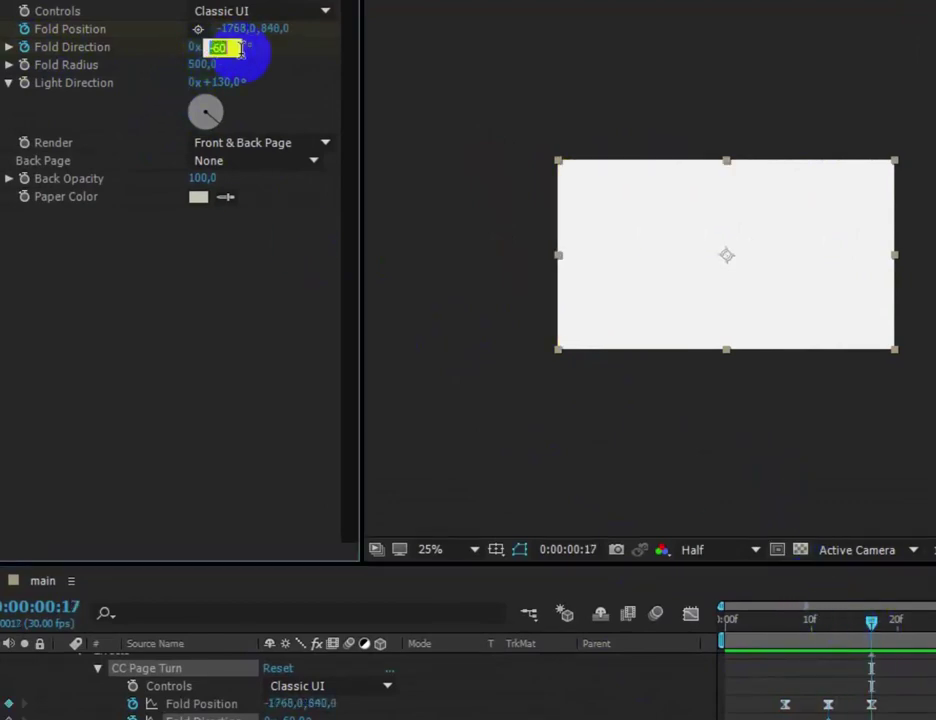
key("Return")
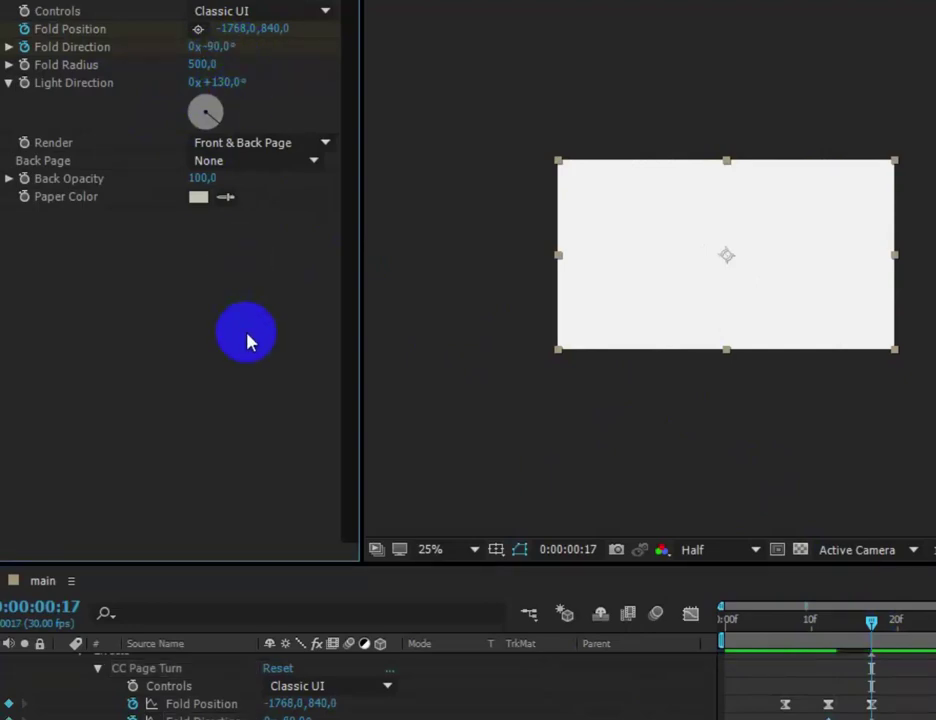
Step: Try a Light Direction of 143° on folder1's page turn at frame 12 and restore it to 130°
left_click_drag(871, 623, 831, 642)
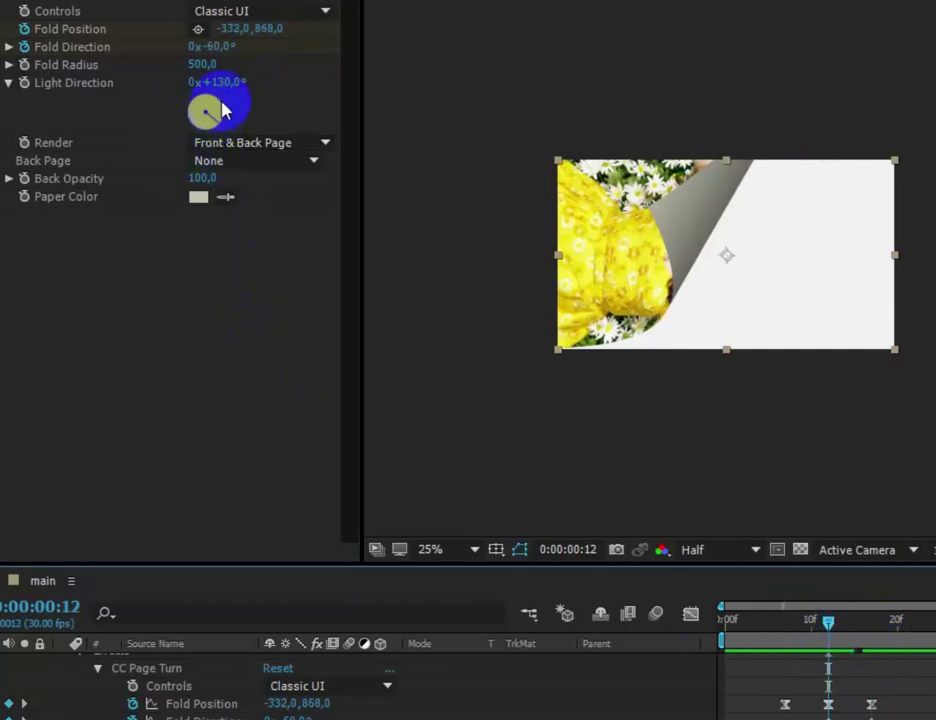
left_click_drag(222, 110, 255, 104)
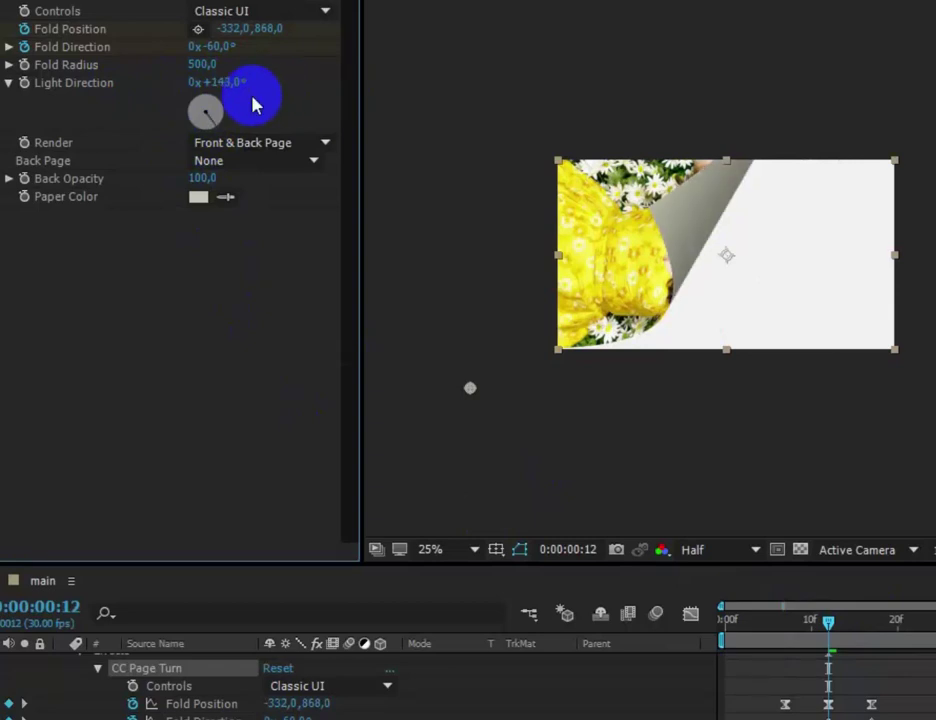
left_click(250, 94)
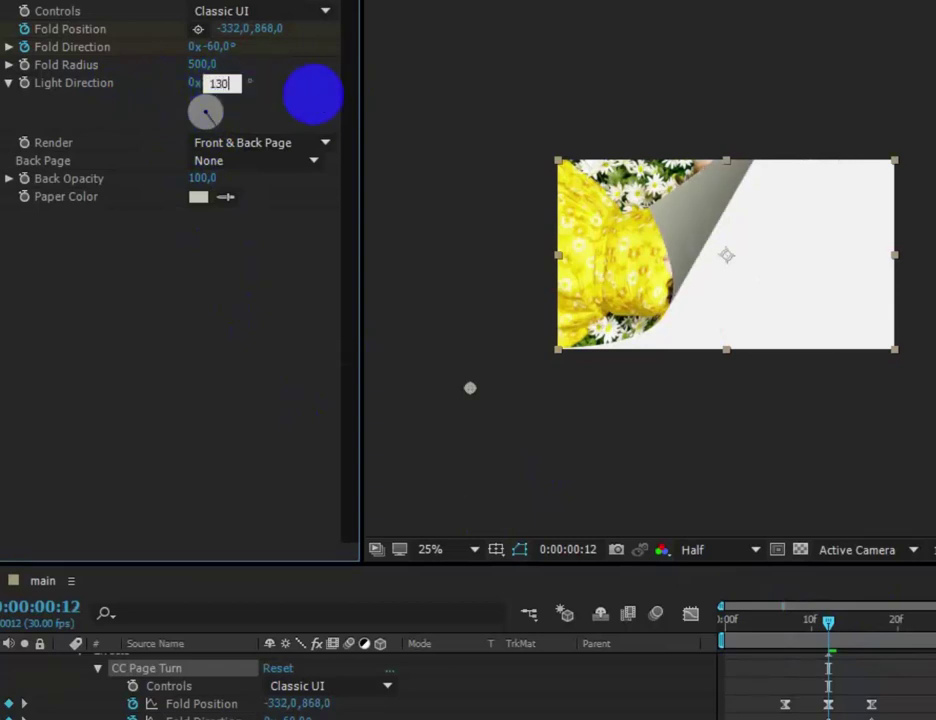
left_click(288, 289)
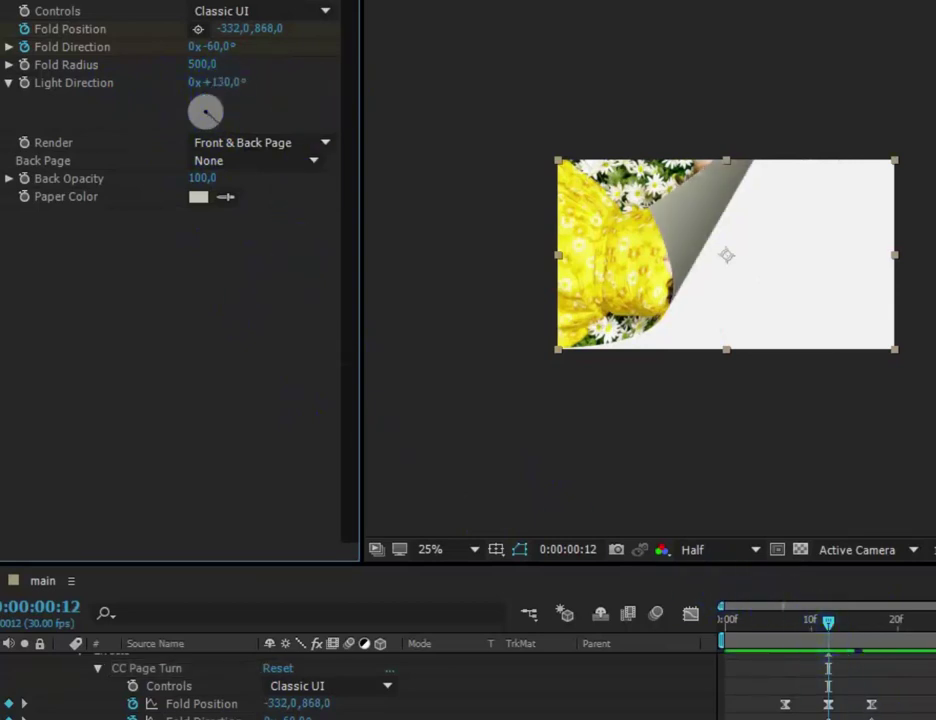
Step: Review folder1's page-turn animation and its Fold Position and Fold Direction keyframes, and return to frame 12
left_click_drag(772, 698, 901, 630)
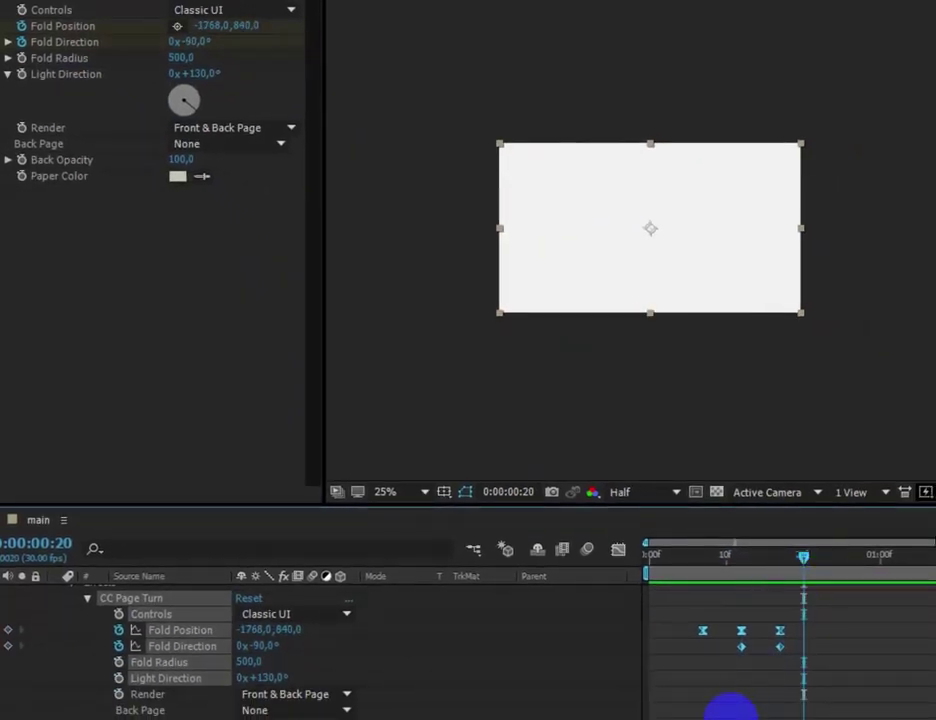
key("minus")
key("minus")
key("minus")
key("minus")
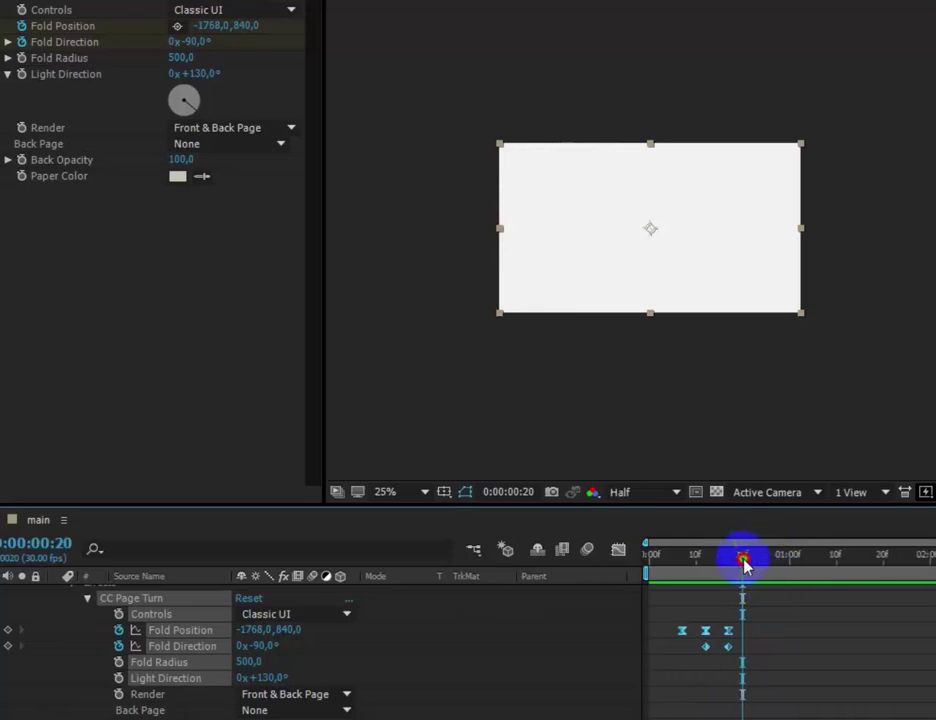
mouse_move(744, 563)
left_mouse_down()
mouse_move(769, 564)
mouse_move(758, 568)
left_mouse_up()
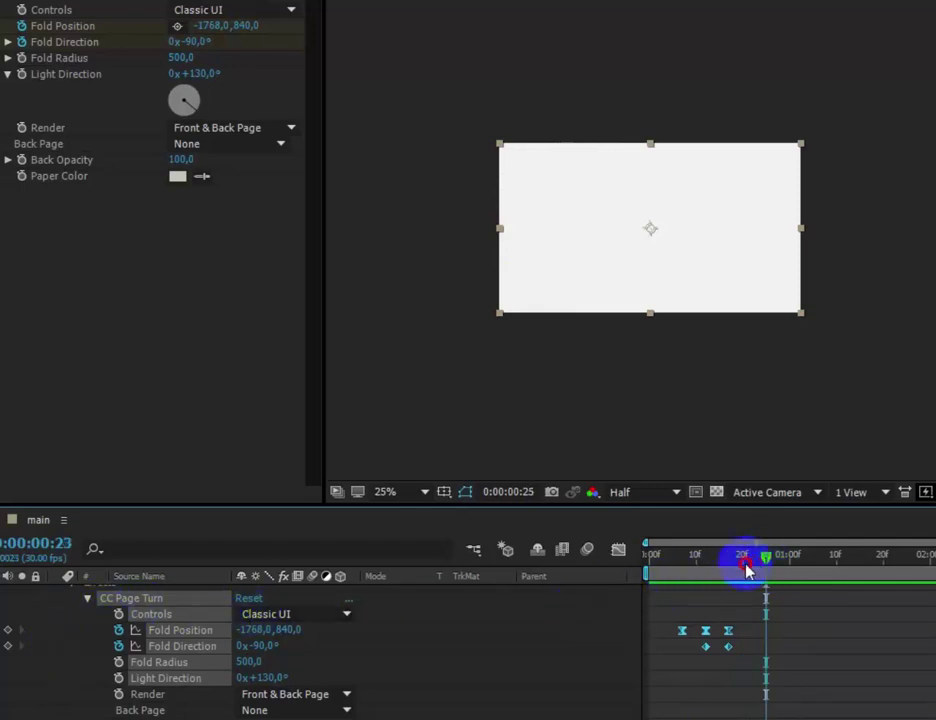
left_click_drag(746, 568, 705, 573)
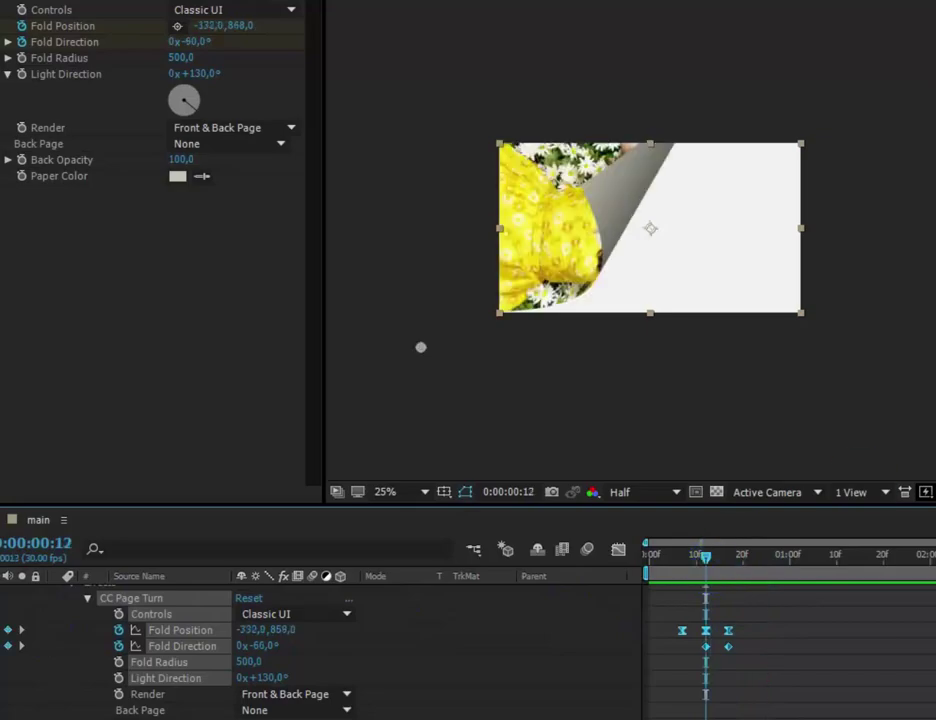
Step: Apply the Drop Shadow effect to the folder1 layer
left_click(848, 173)
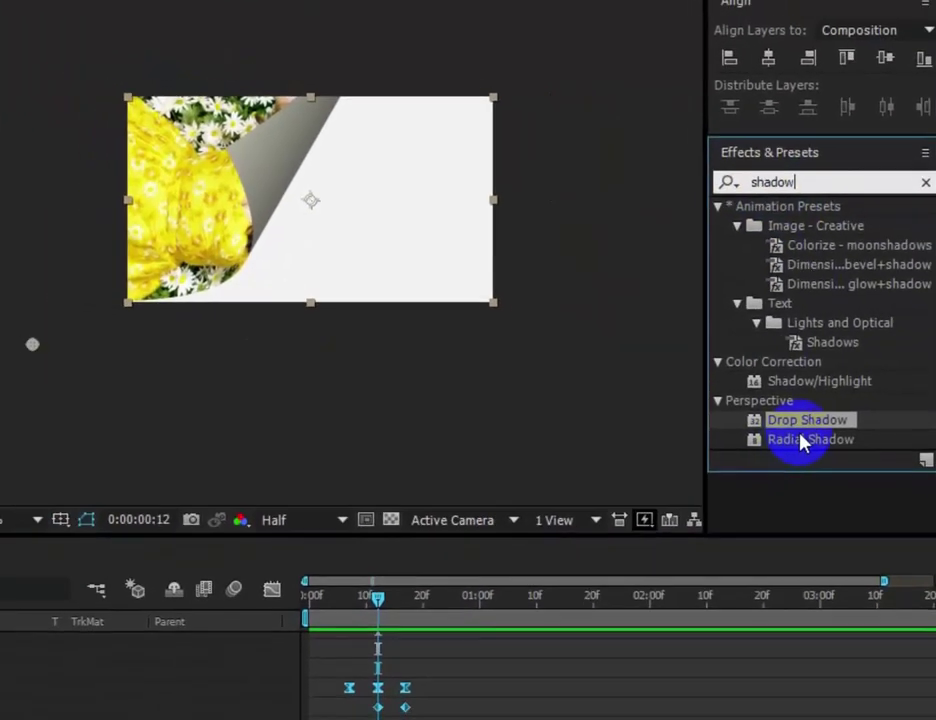
left_click(801, 429)
scroll(294, 588, "up", 1)
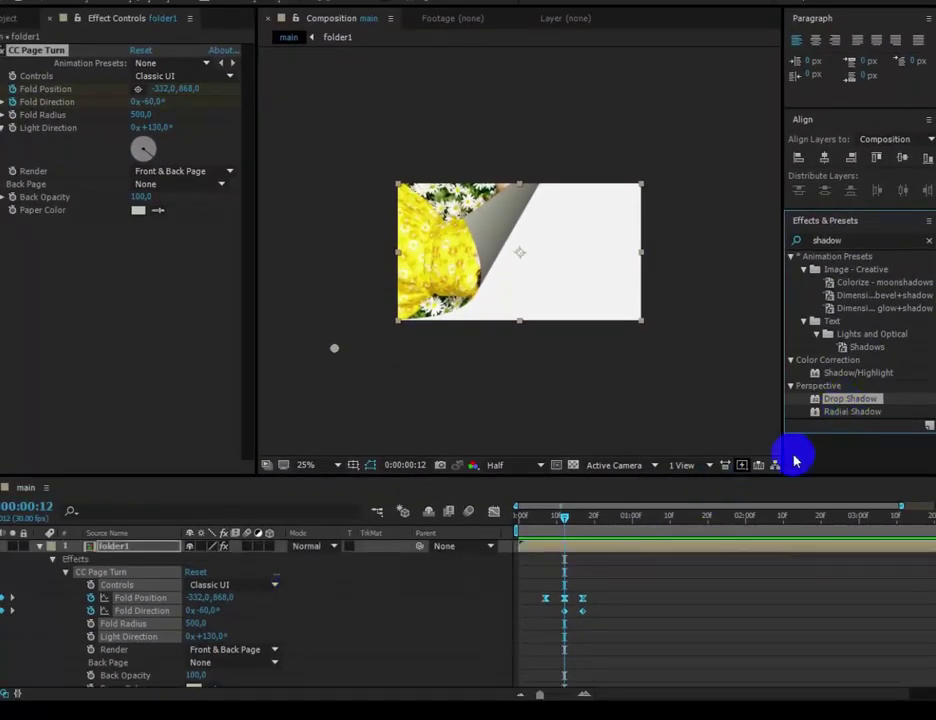
left_click_drag(842, 402, 117, 550)
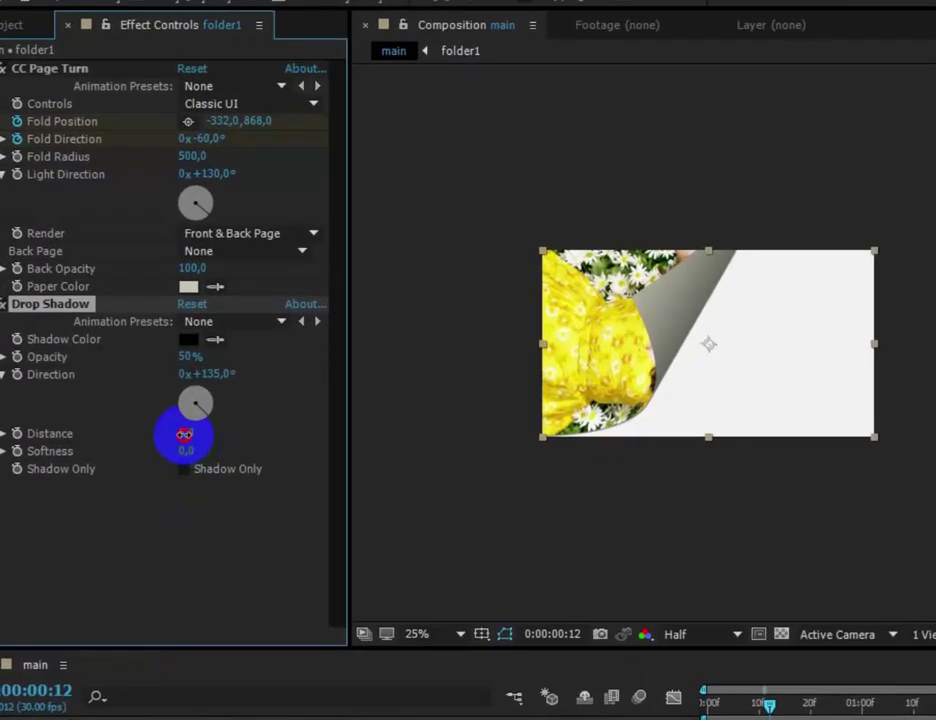
Step: Set folder1's drop shadow to Distance 0, Opacity 75% and Softness 600
left_click_drag(184, 434, 73, 444)
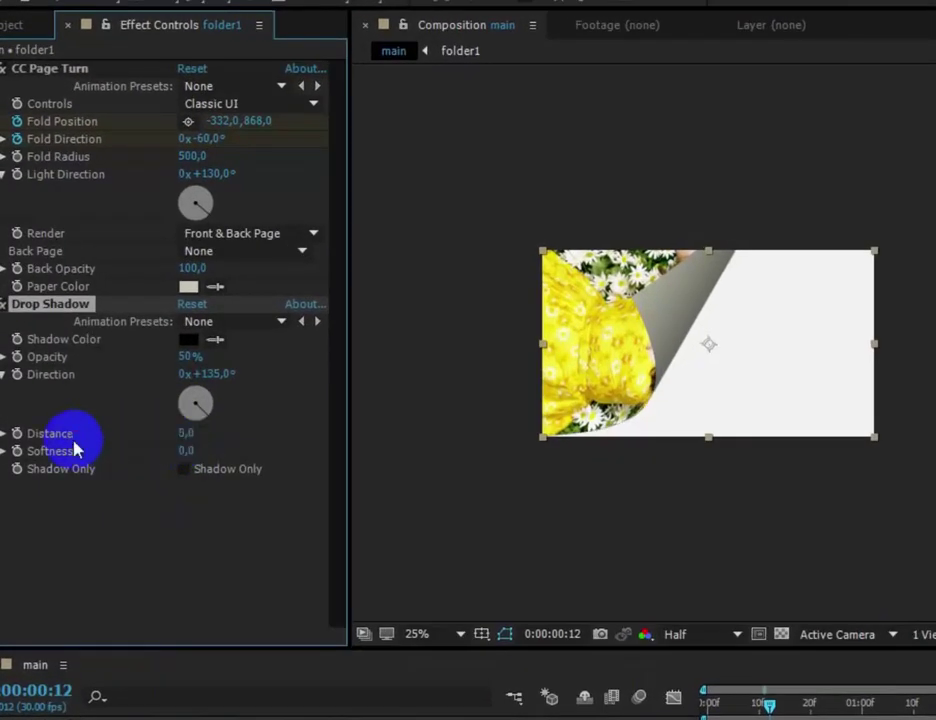
mouse_move(192, 359)
left_mouse_down()
mouse_move(297, 367)
mouse_move(226, 366)
mouse_move(211, 355)
mouse_move(184, 363)
left_mouse_up()
left_click(198, 358)
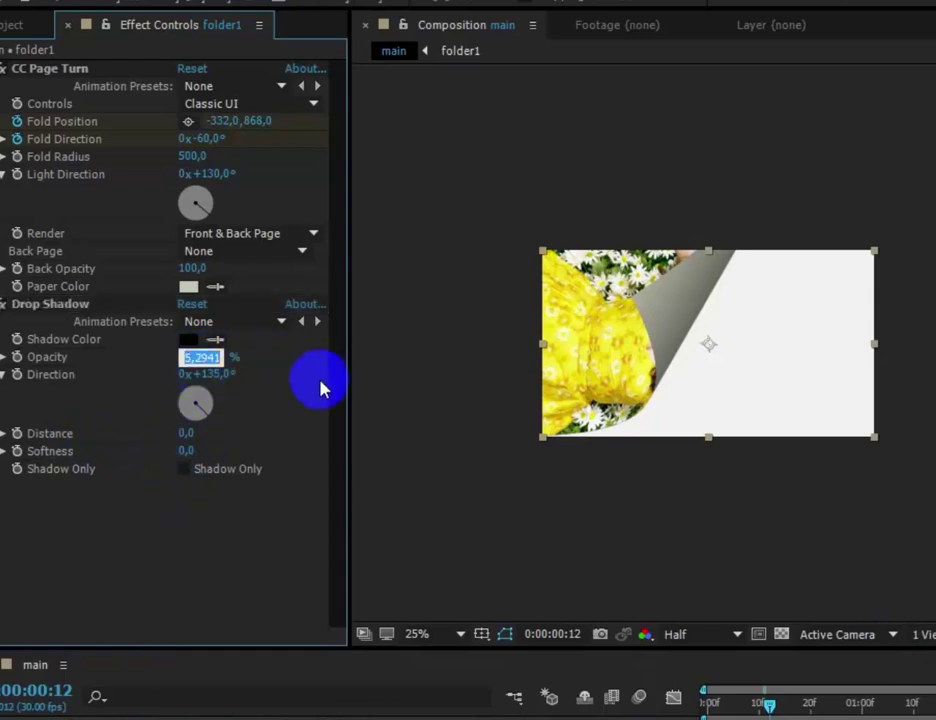
key("Return")
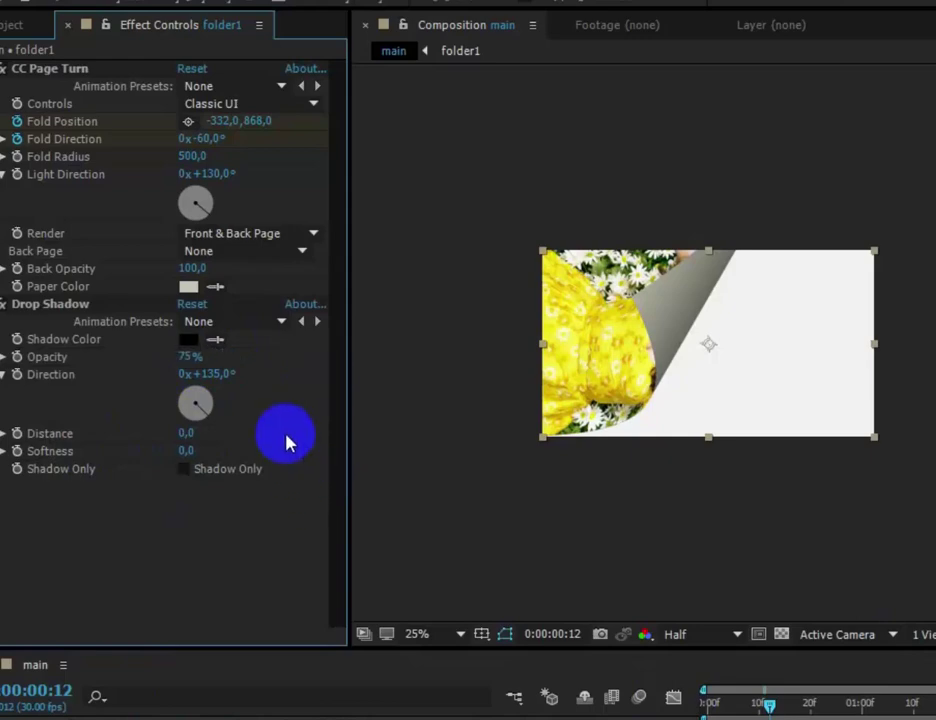
left_click(186, 451)
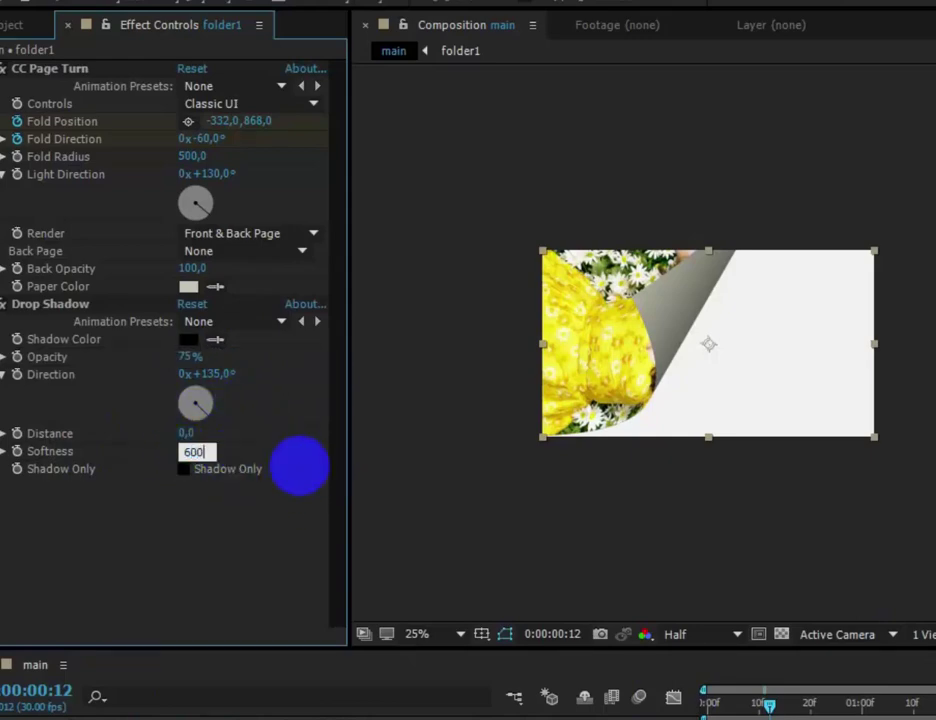
key("Return")
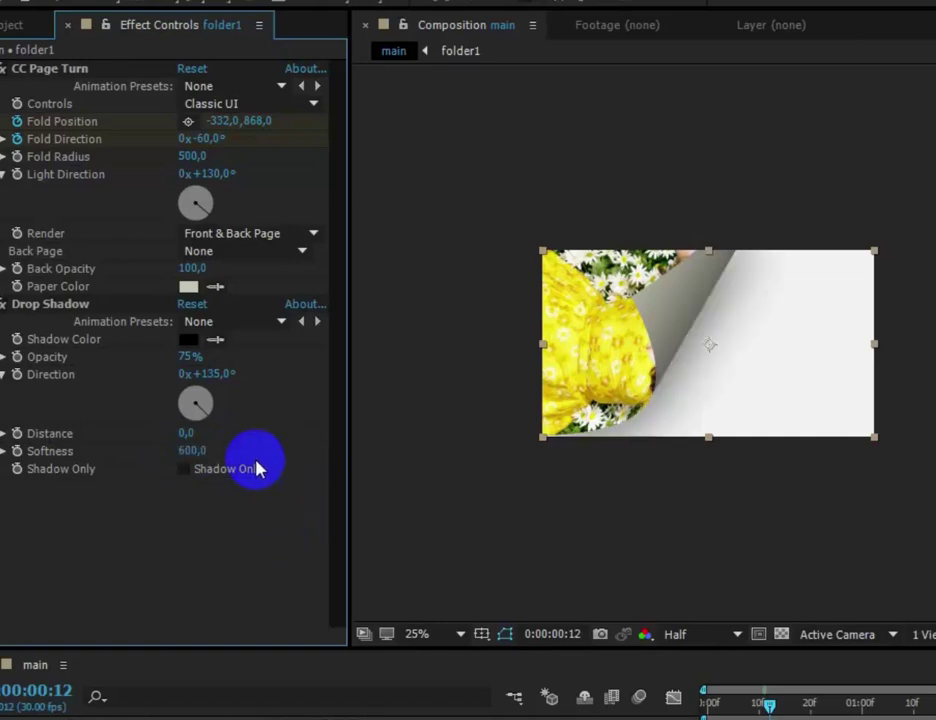
Step: Try other Opacity values on folder1's drop shadow and restore it to 75%
left_click_drag(187, 358, 208, 365)
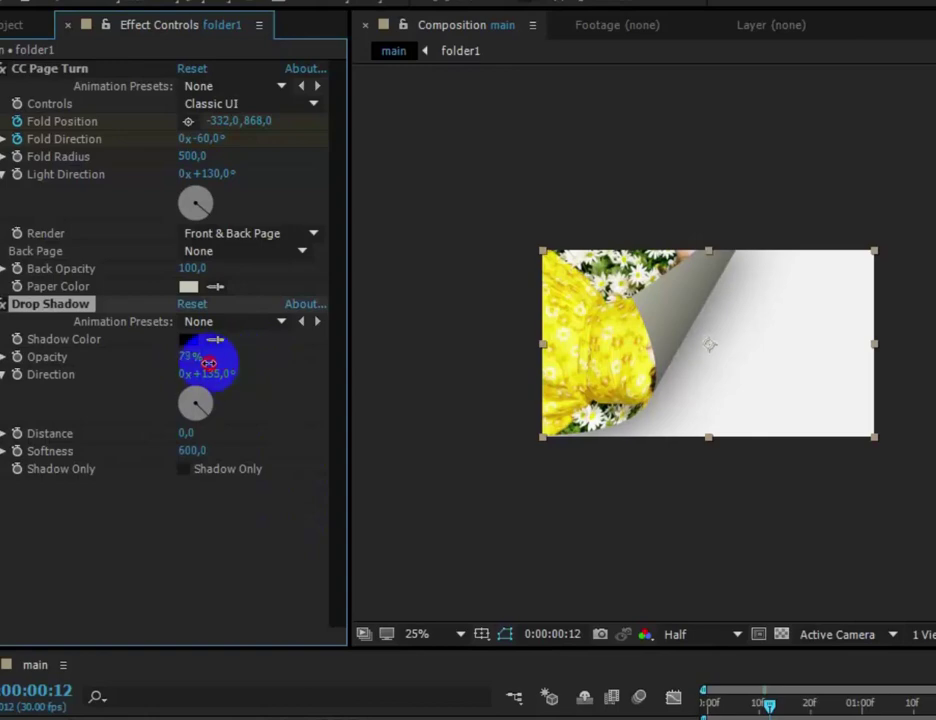
left_click(188, 362)
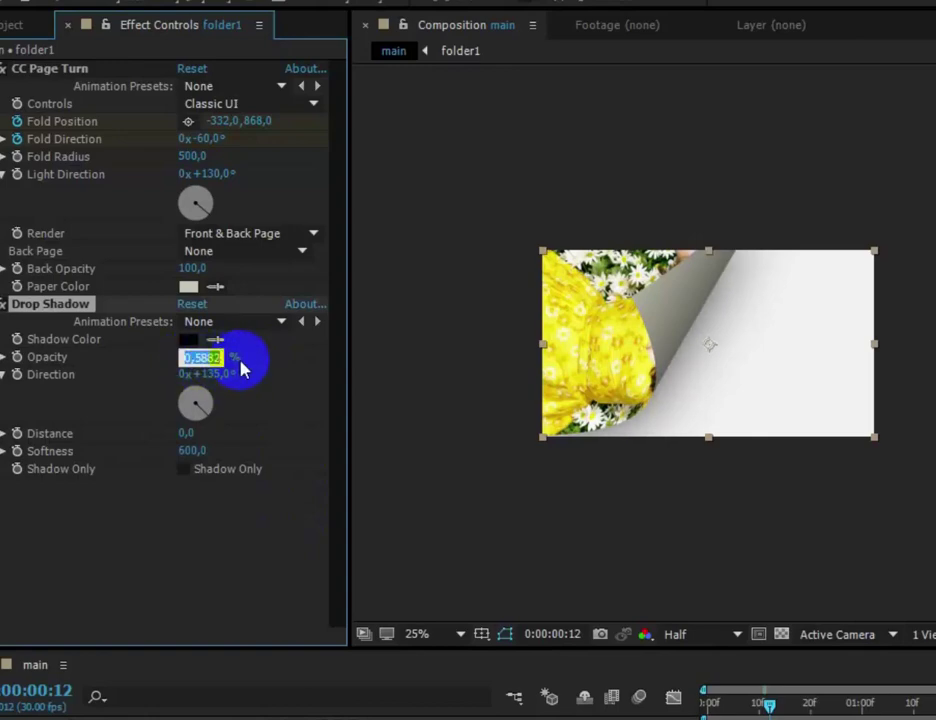
left_click(272, 558)
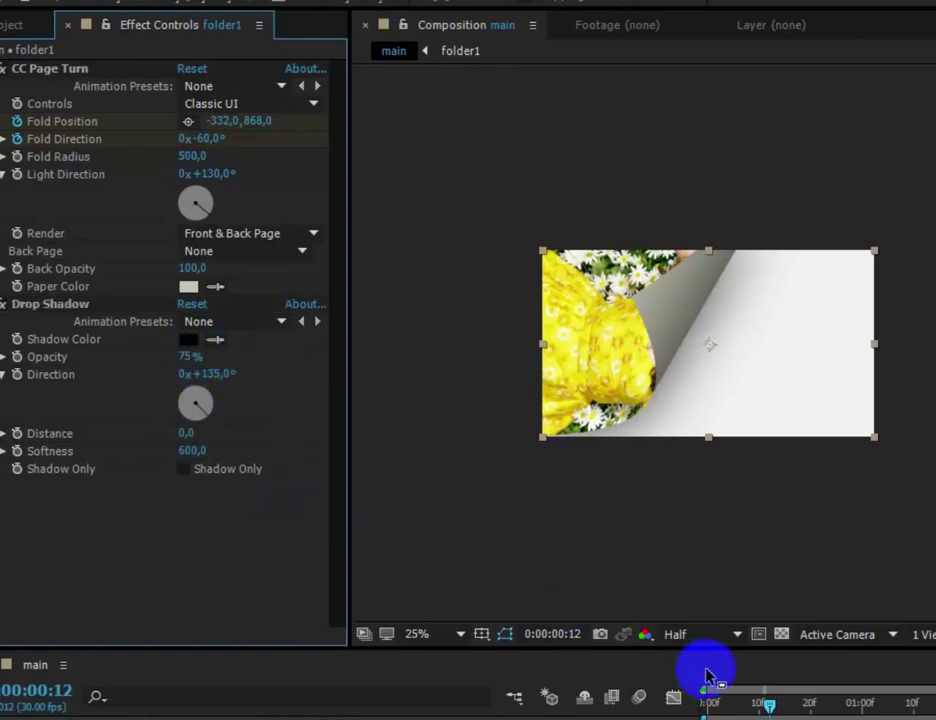
Step: Show folder2 and copy folder1's Fold Position and Fold Direction keyframes into folder2's CC Page Turn, starting at frame 25
left_click_drag(768, 706, 835, 712)
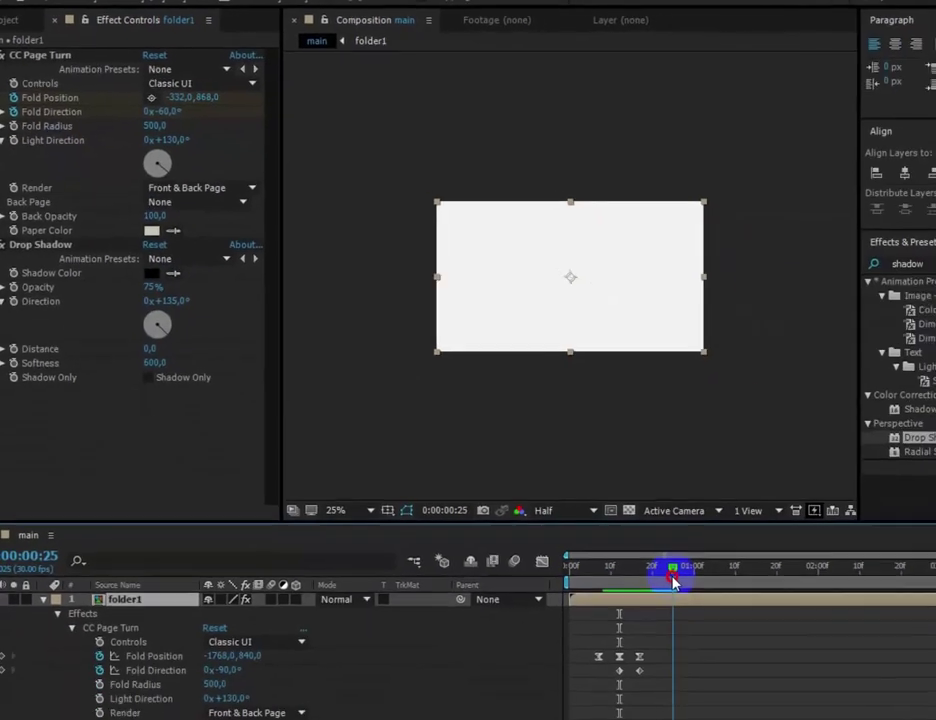
left_click_drag(631, 668, 568, 632)
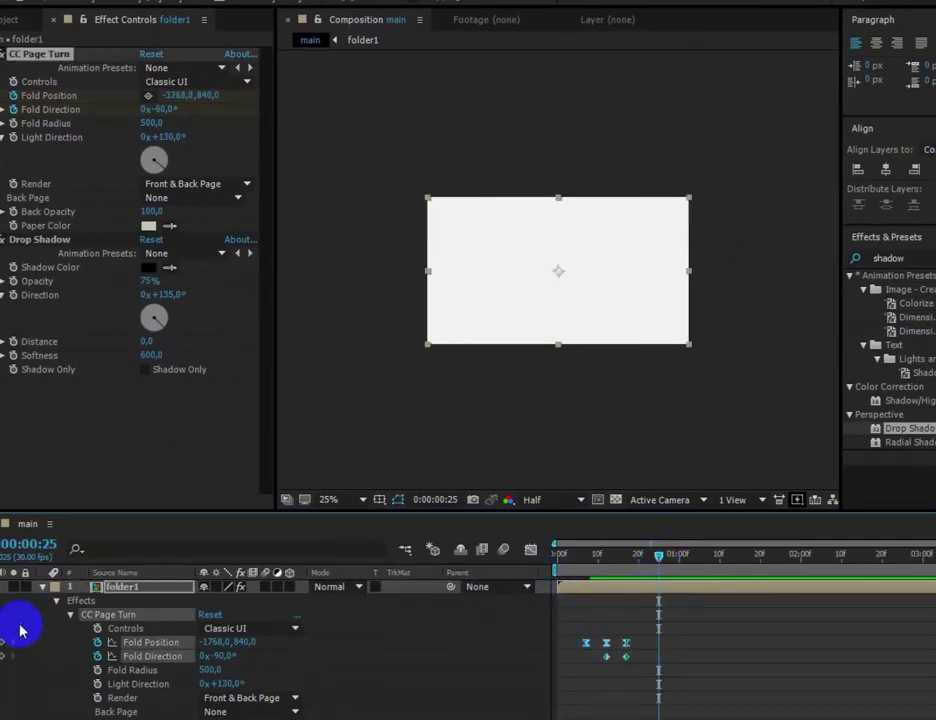
left_click(42, 587)
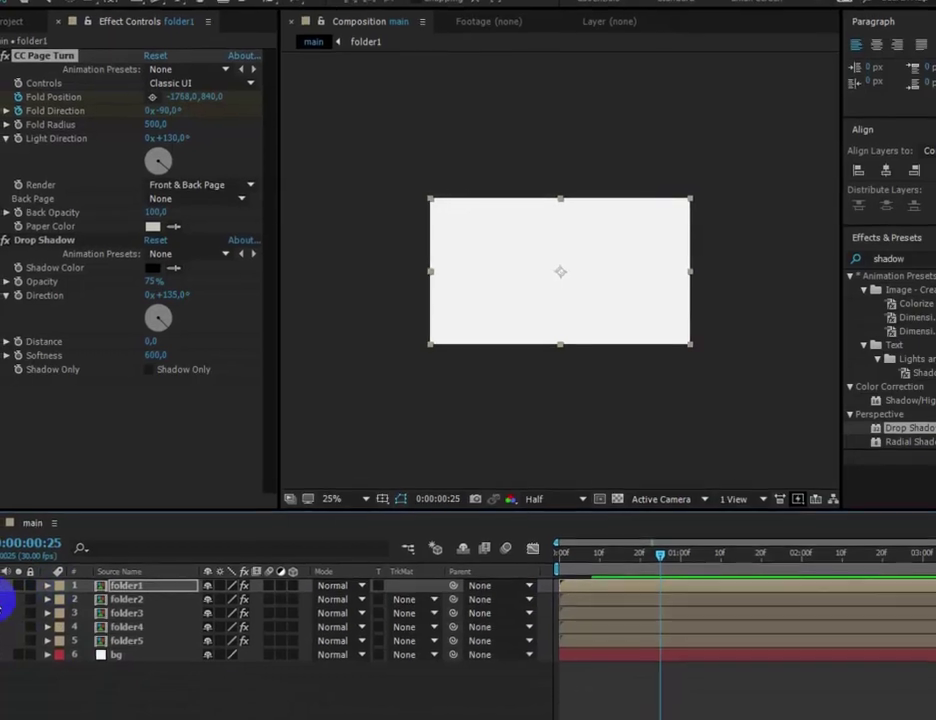
left_click(43, 600)
left_click(70, 609)
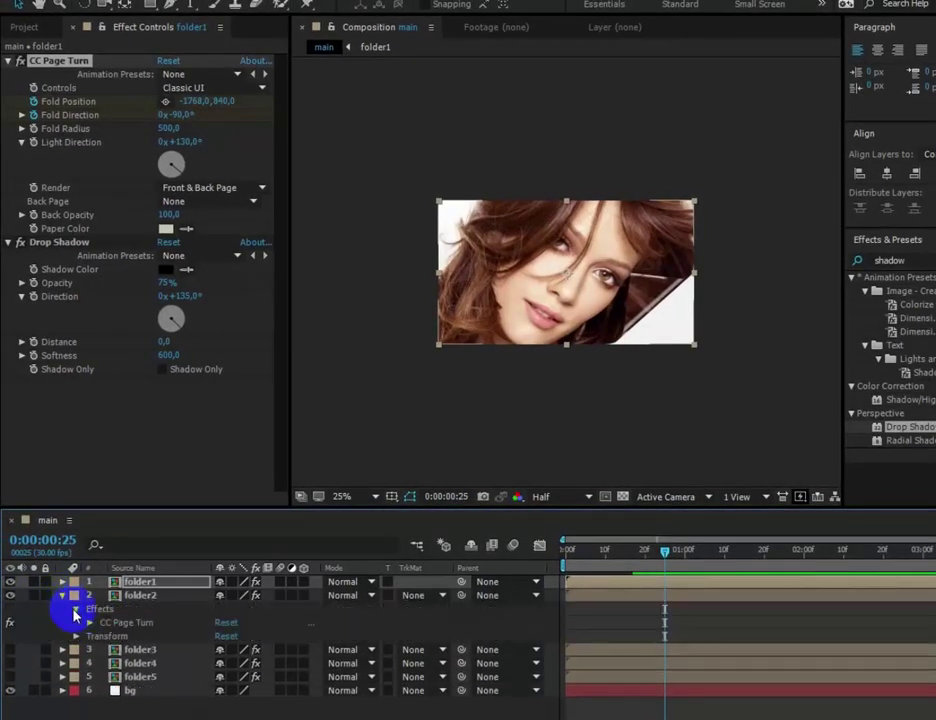
left_click(79, 618)
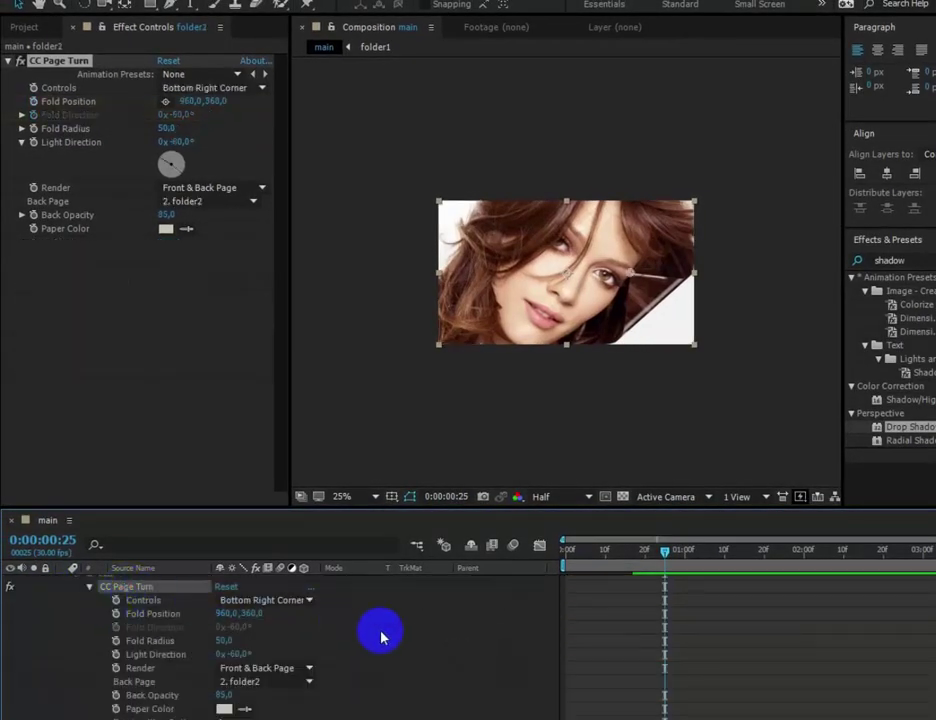
key("ctrl+v")
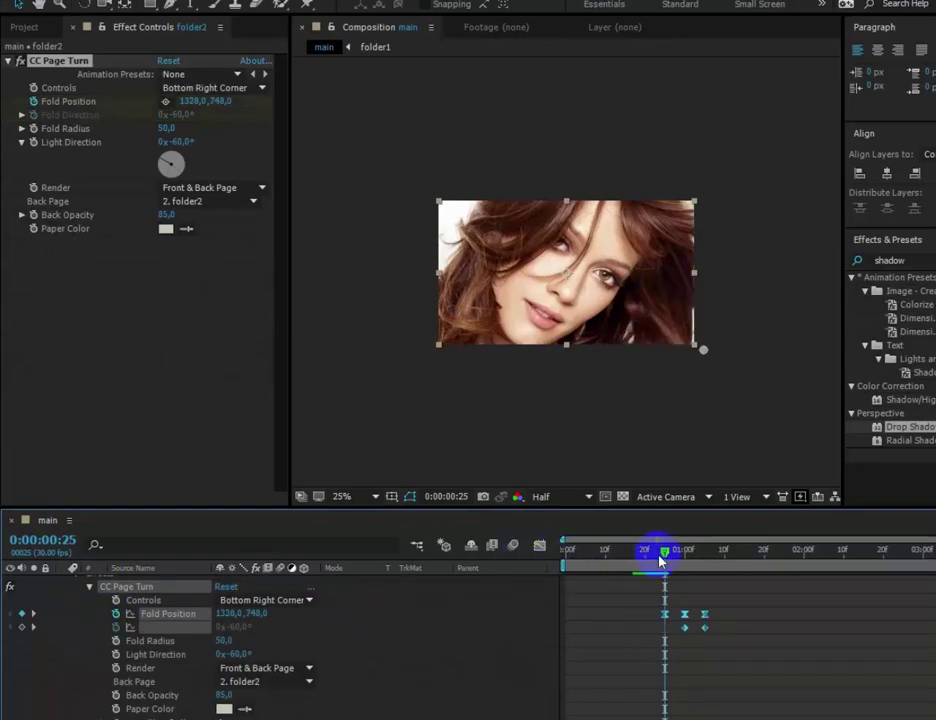
Step: Switch the Controls of folder2's CC Page Turn to Classic UI
left_click_drag(654, 549, 681, 561)
left_click(233, 89)
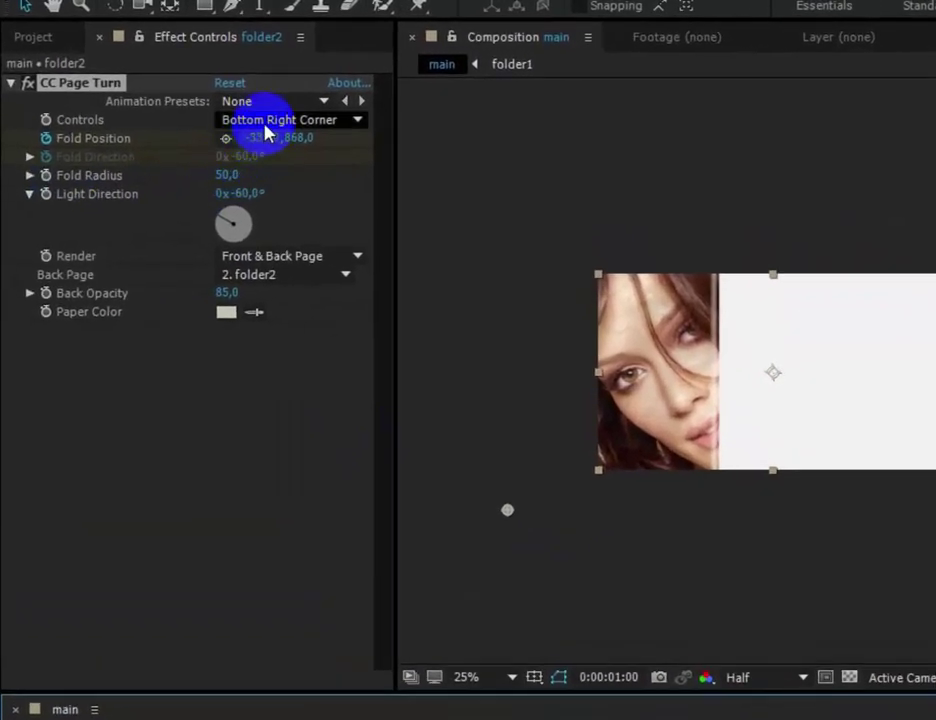
left_click(265, 150)
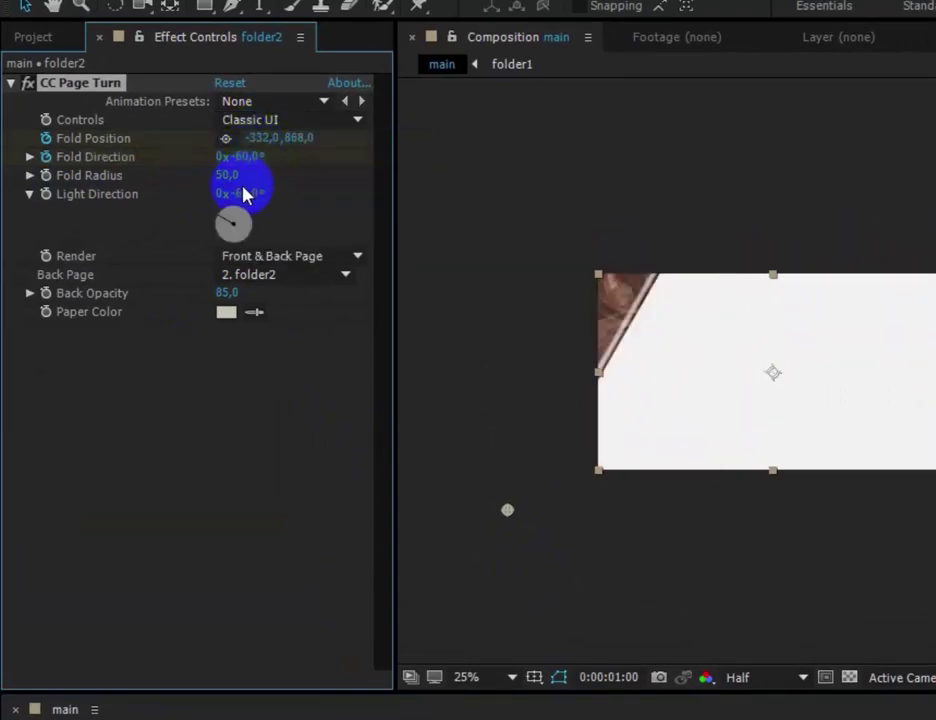
left_click(234, 220)
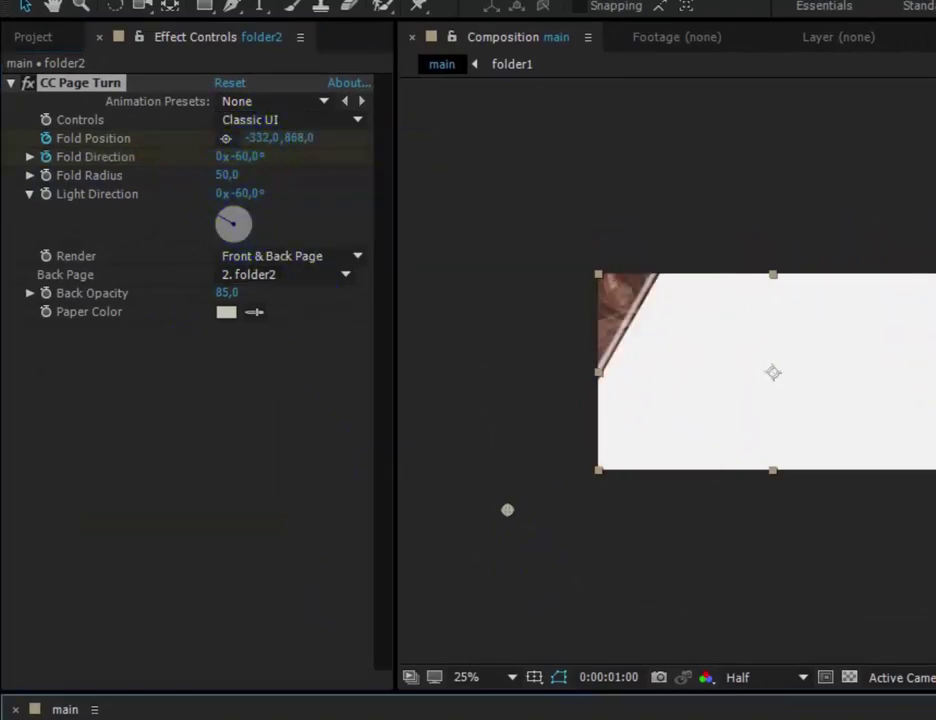
Step: Set the Back Page of folder2's page turn to None and its Back Opacity to 100
key("Page_Up")
key("Page_Up")
key("Page_Up")
key("Page_Up")
key("Page_Down")
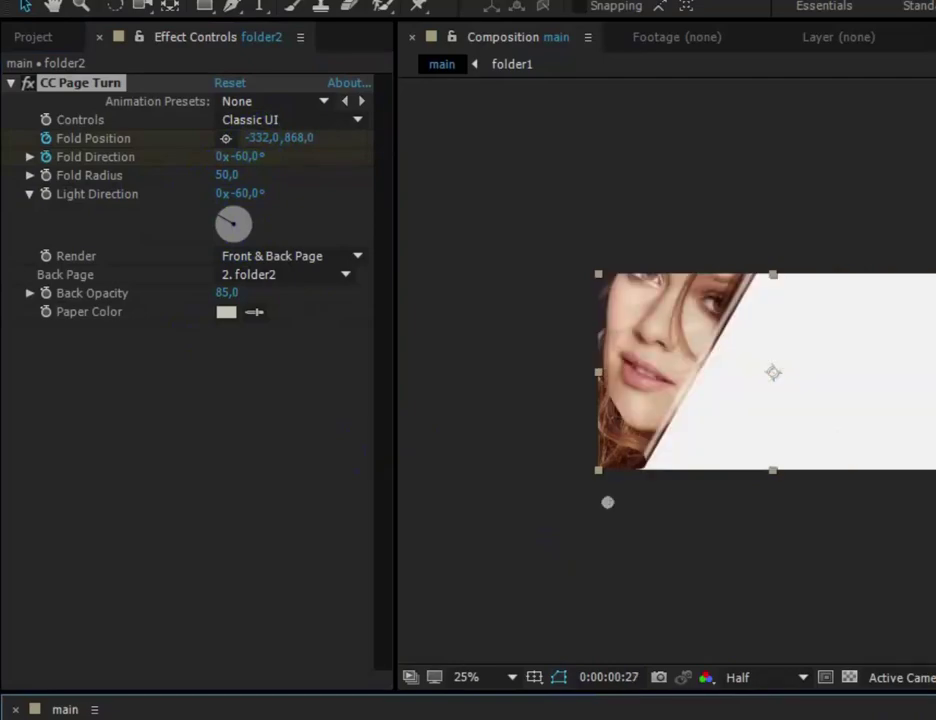
left_click(242, 276)
left_click(253, 297)
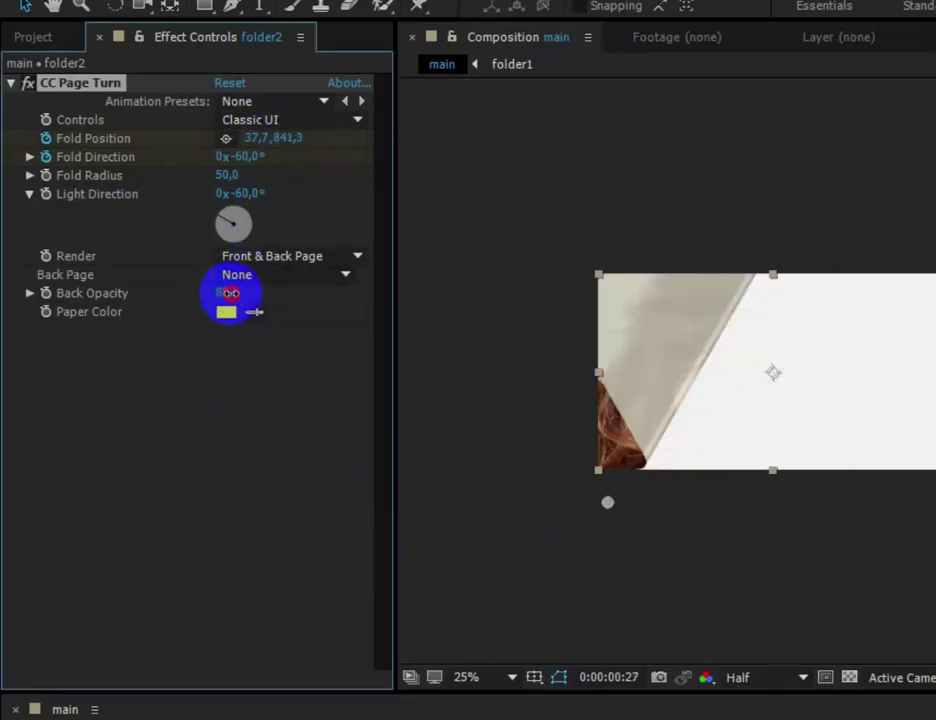
left_click_drag(230, 293, 443, 297)
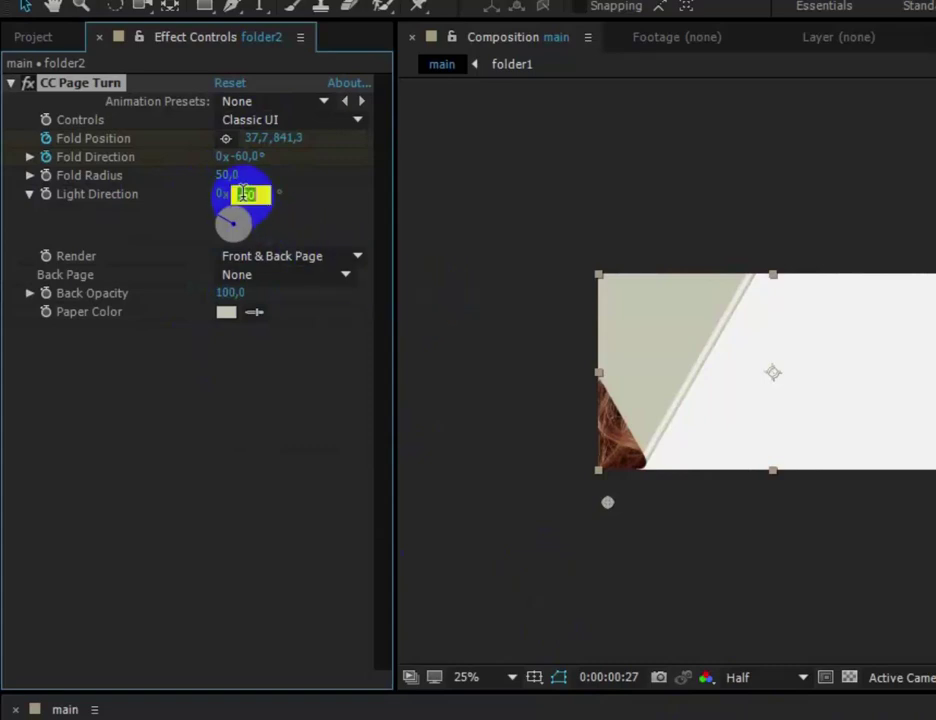
Step: Set folder2's page turn Light Direction to 130° and Fold Radius to 500
left_click_drag(245, 194, 287, 200)
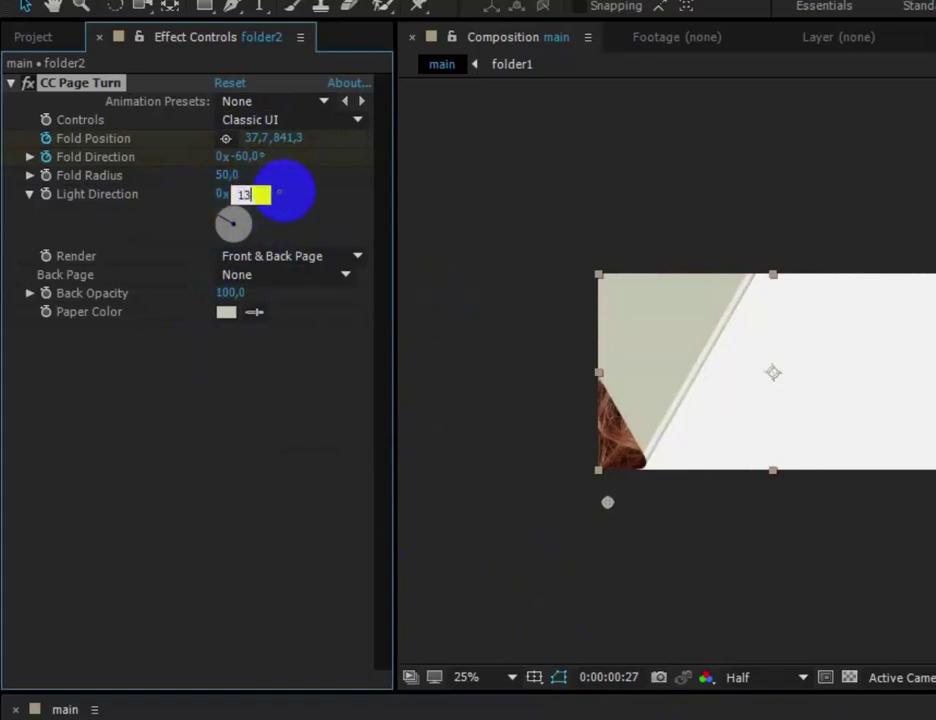
type("130")
left_click(282, 477)
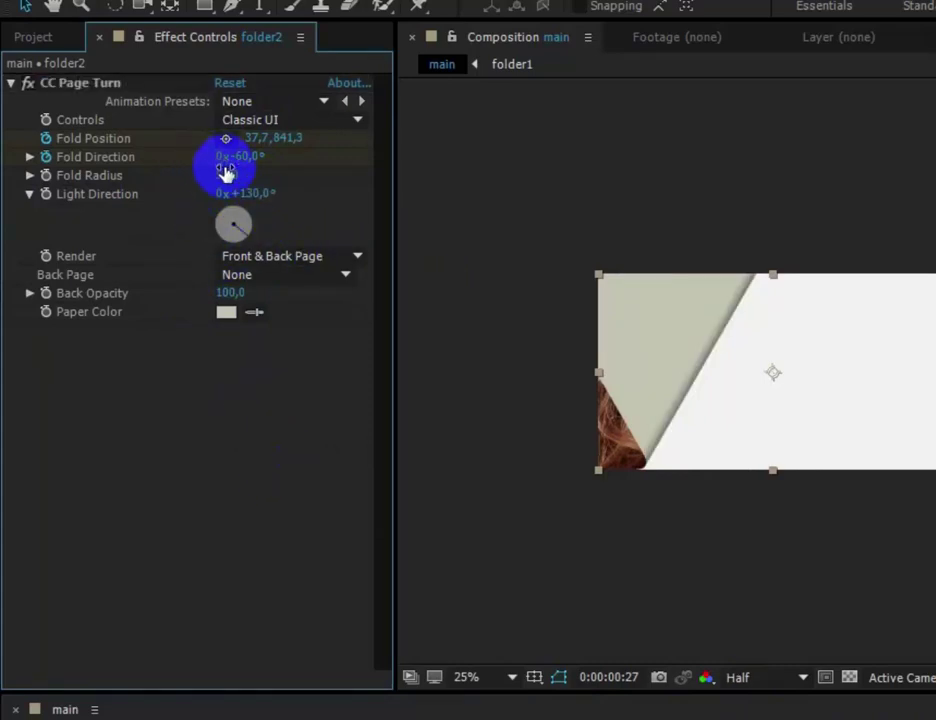
left_click(226, 175)
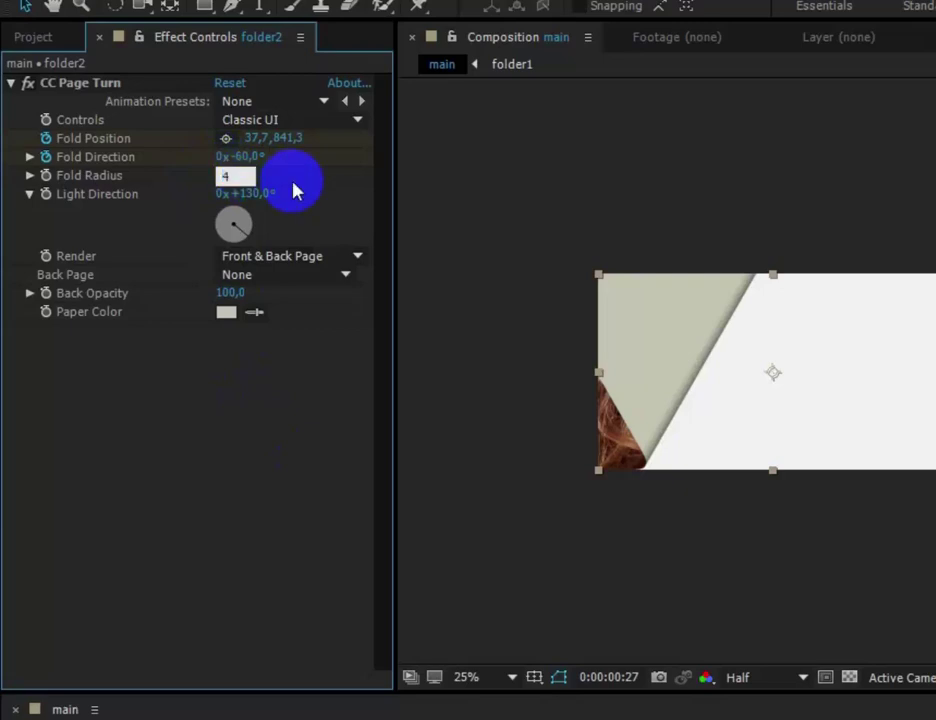
type("500")
left_click(276, 432)
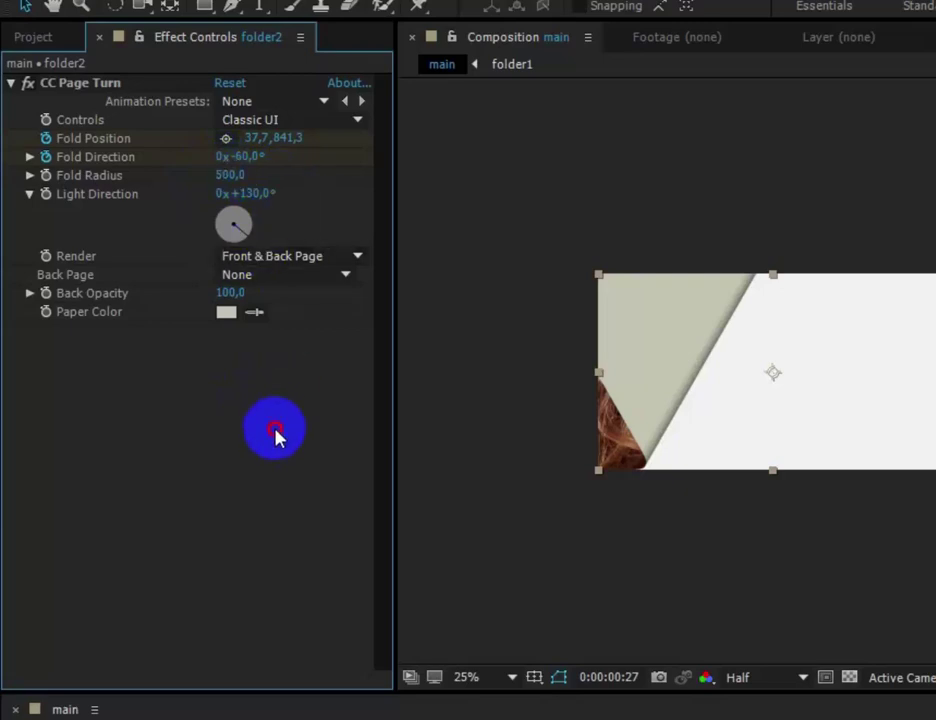
Step: Apply Drop Shadow to folder2 with Distance 0, Opacity 75% and Softness 600, and check it at 0:00:01:00
left_click(574, 606)
left_click_drag(622, 550, 622, 562)
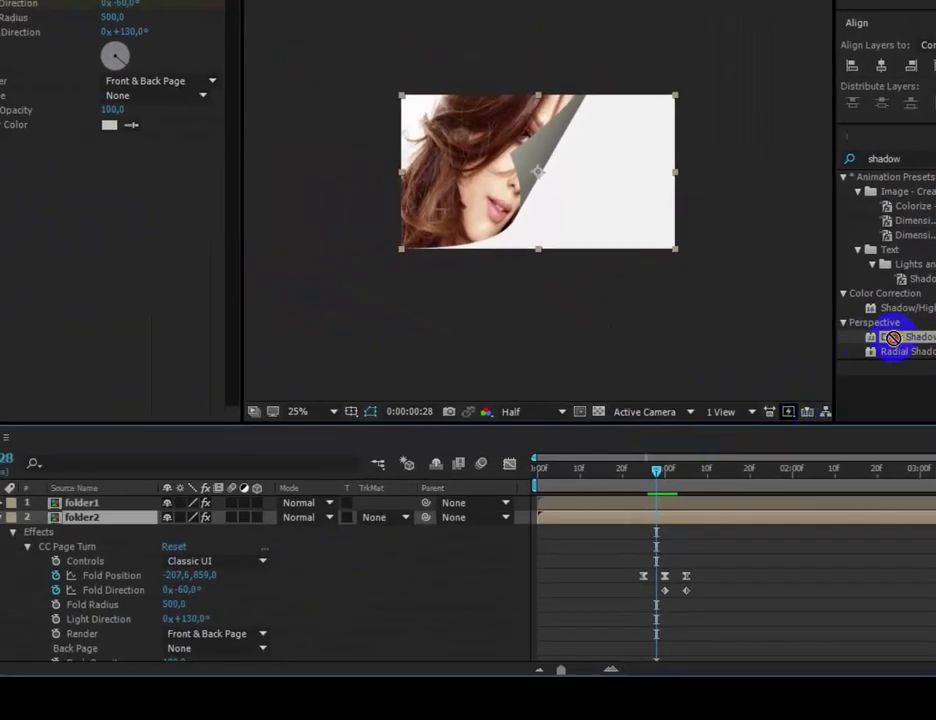
left_click_drag(893, 338, 94, 524)
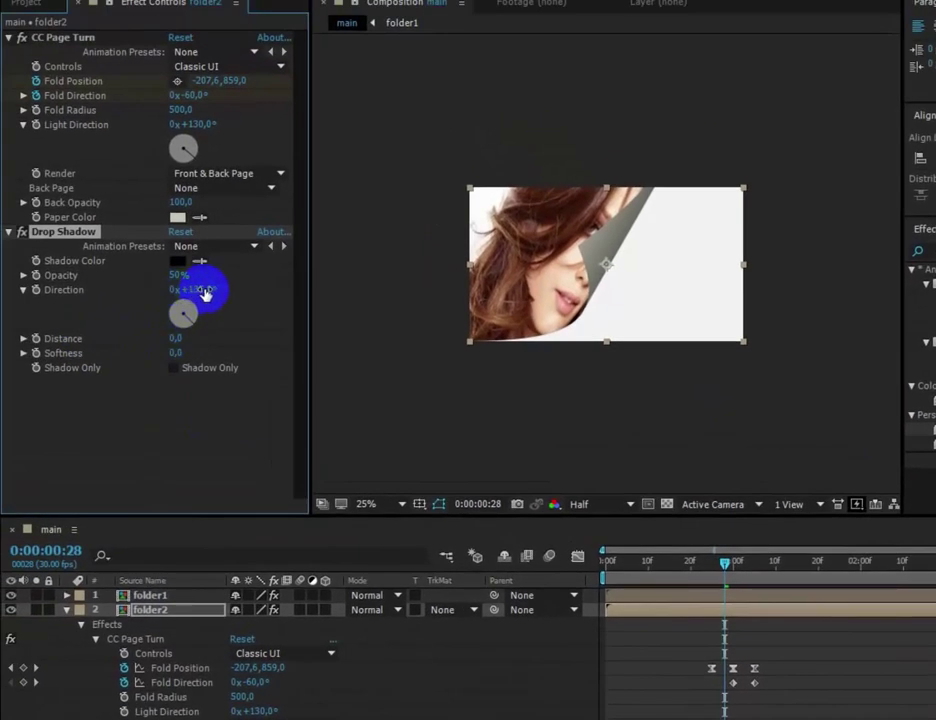
left_click(118, 182)
type("7")
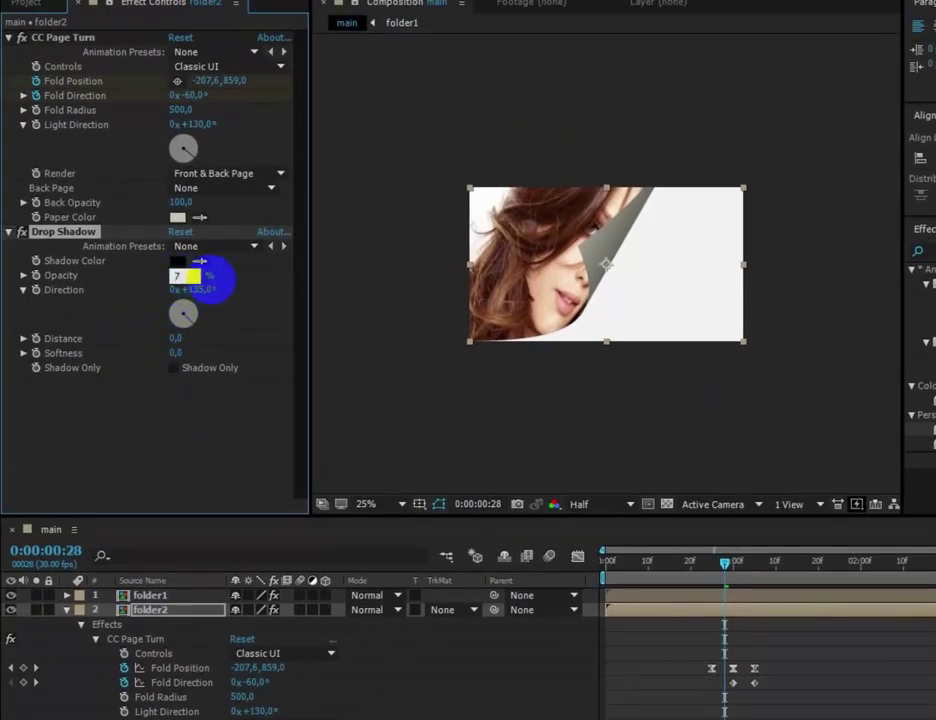
type("5")
left_click(226, 459)
left_click(175, 353)
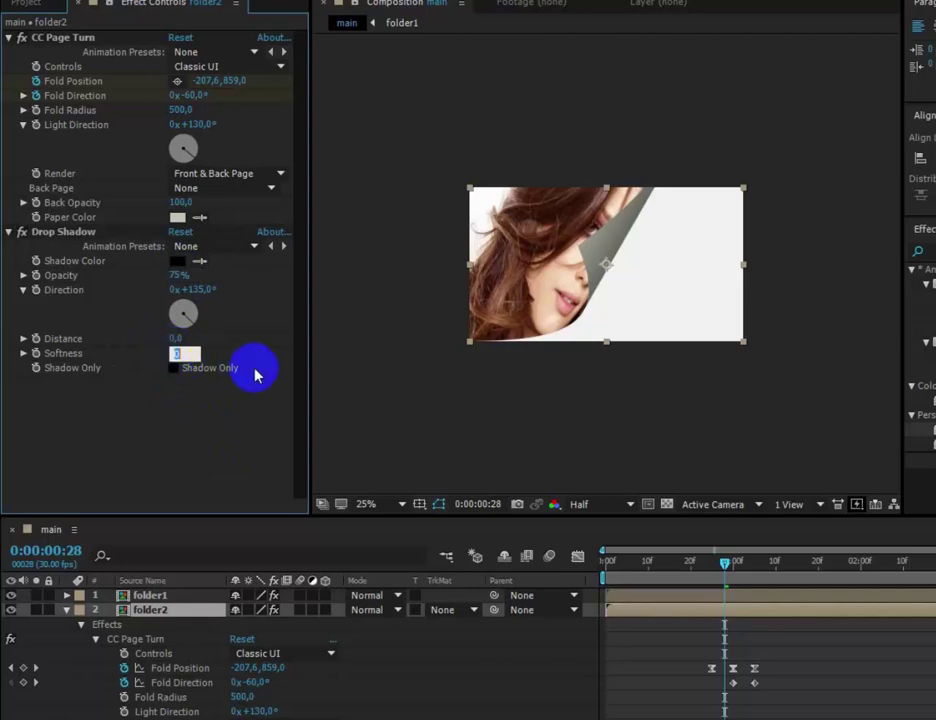
left_click(205, 426)
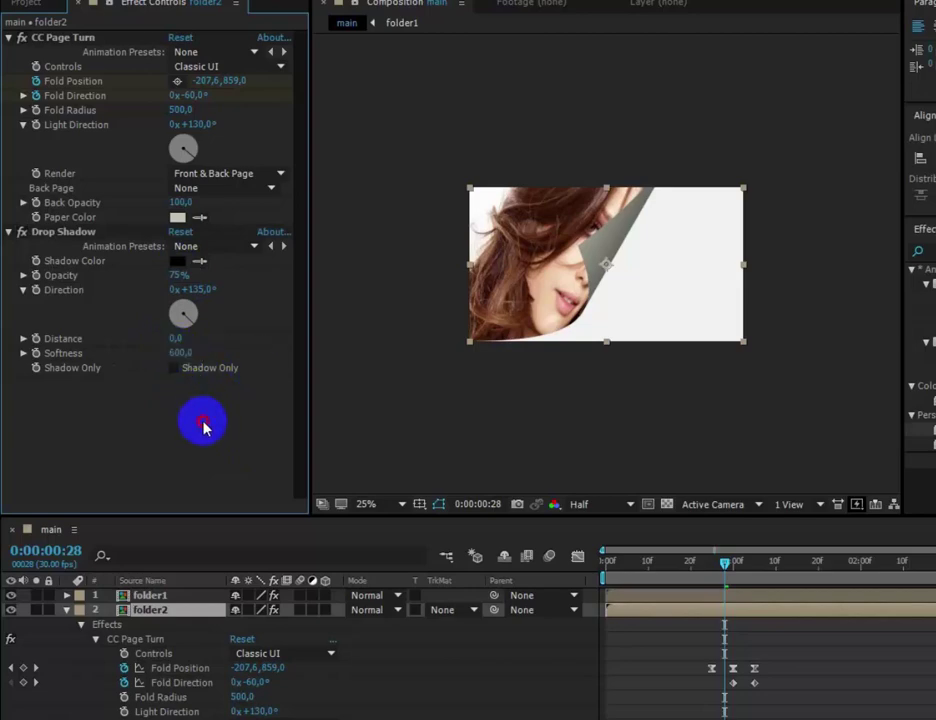
left_click_drag(729, 566, 735, 564)
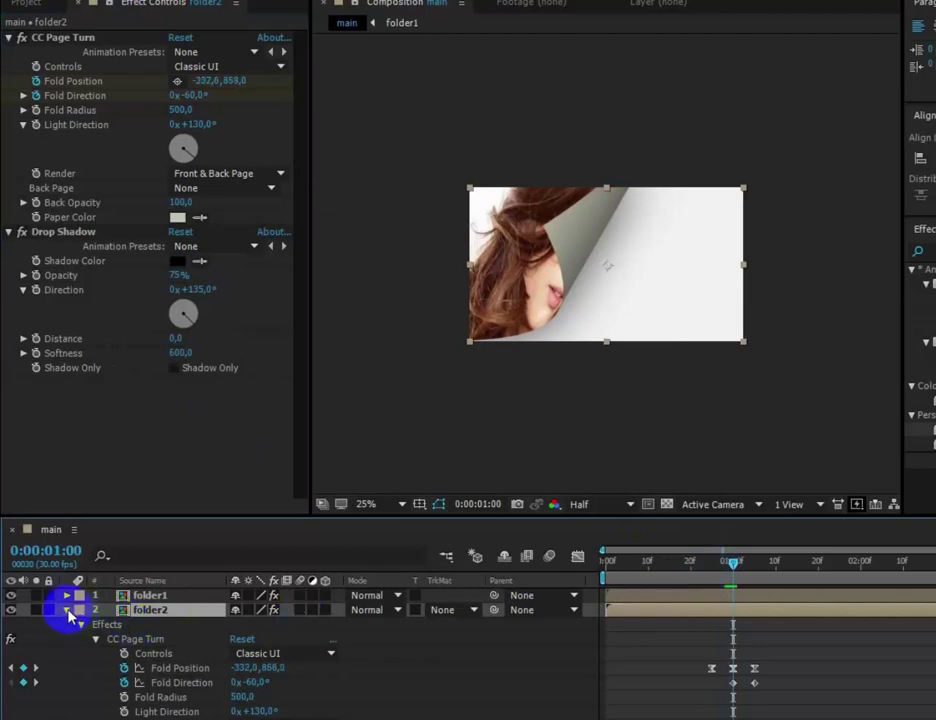
left_click(732, 566)
Step: Show folder3 and paste the copied Fold Position and Fold Direction keyframes into its CC Page Turn at 0:00:01:13
left_click_drag(735, 567, 778, 578)
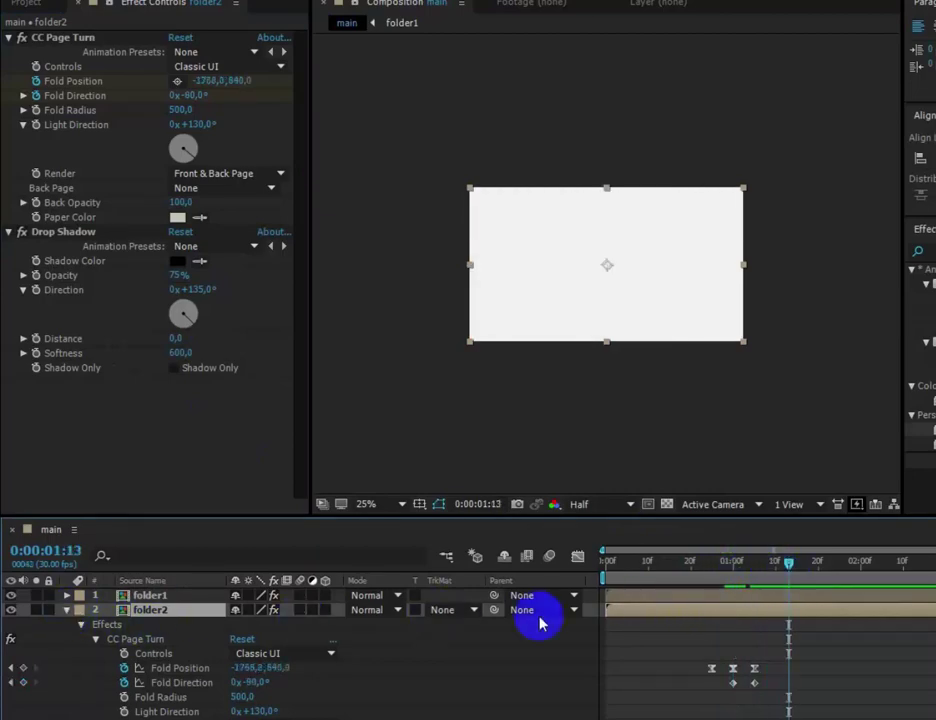
left_click(67, 609)
left_click(11, 625)
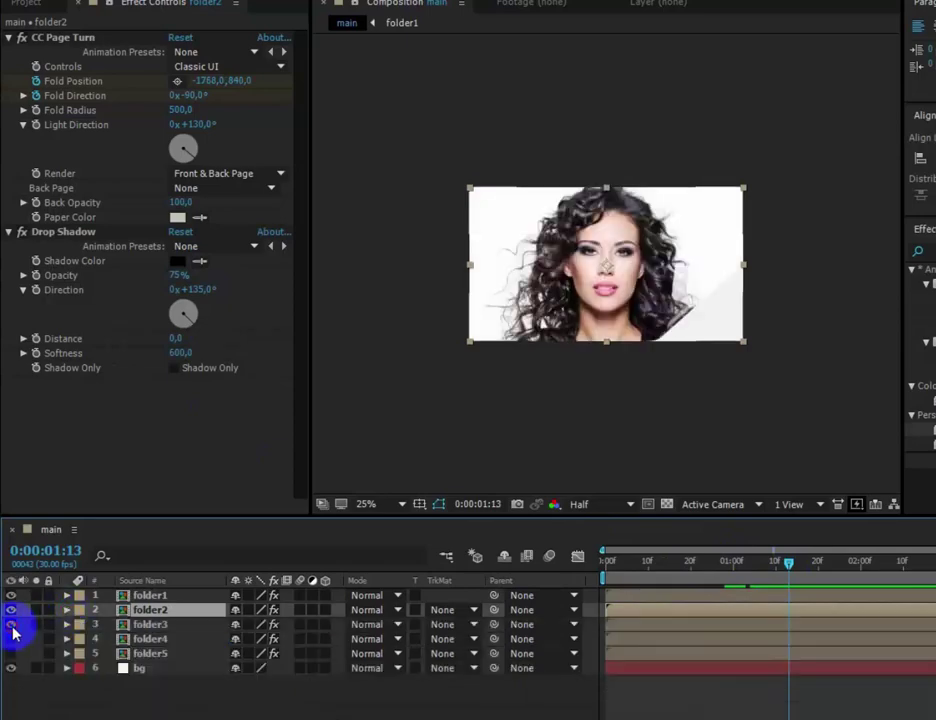
left_click(143, 625)
left_click(67, 624)
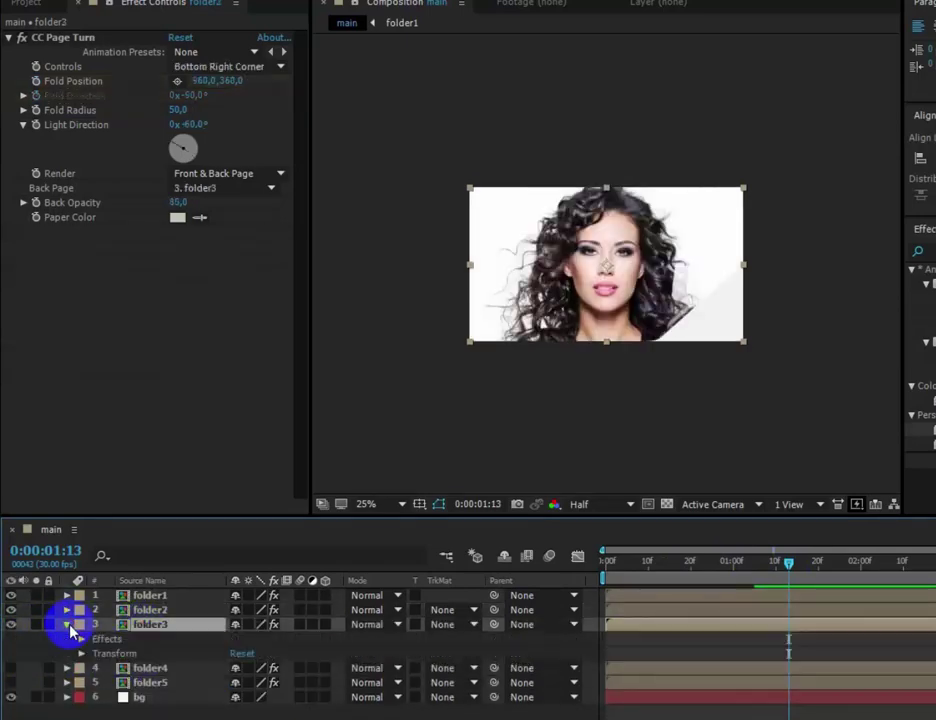
left_click(80, 639)
left_click(95, 656)
scroll(131, 625, "down", 2)
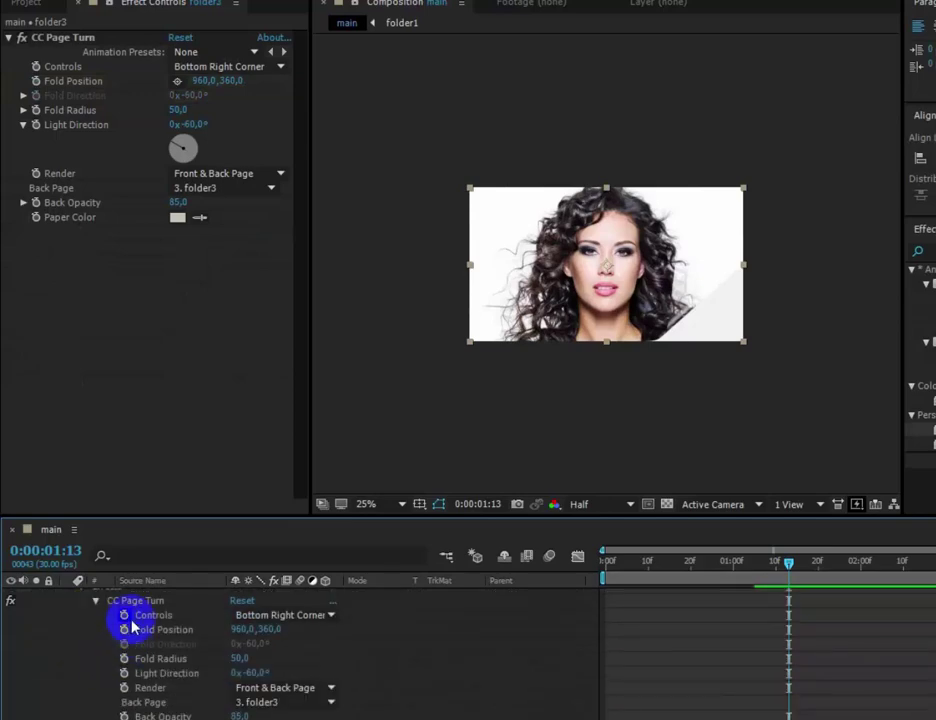
left_click(136, 603)
key("ctrl+v")
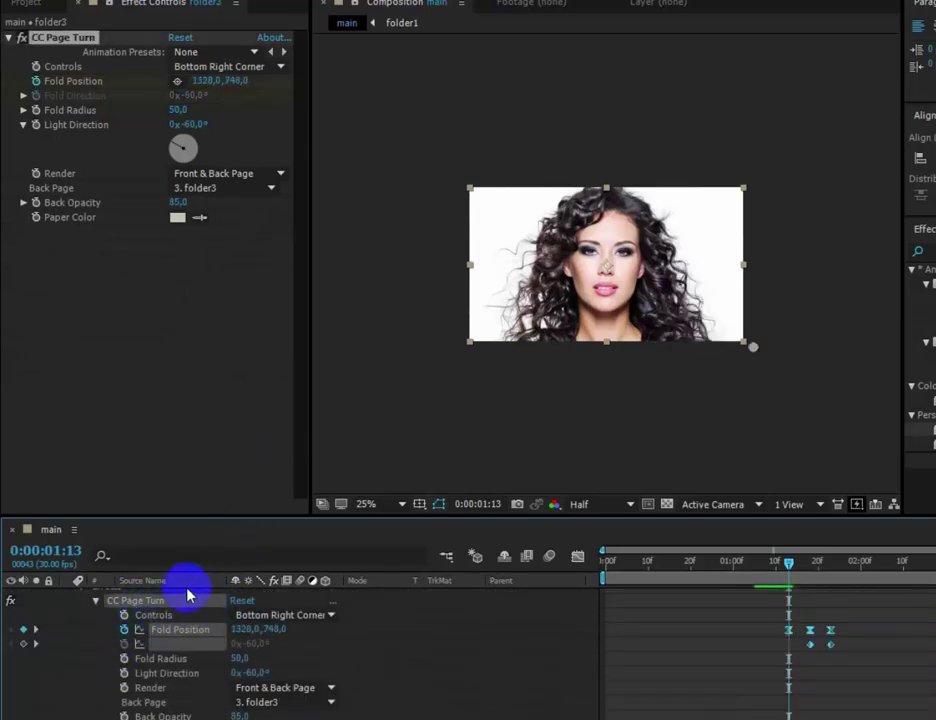
Step: Set folder3's page turn Fold Radius to 500 and Light Direction to 130°
left_click(178, 110)
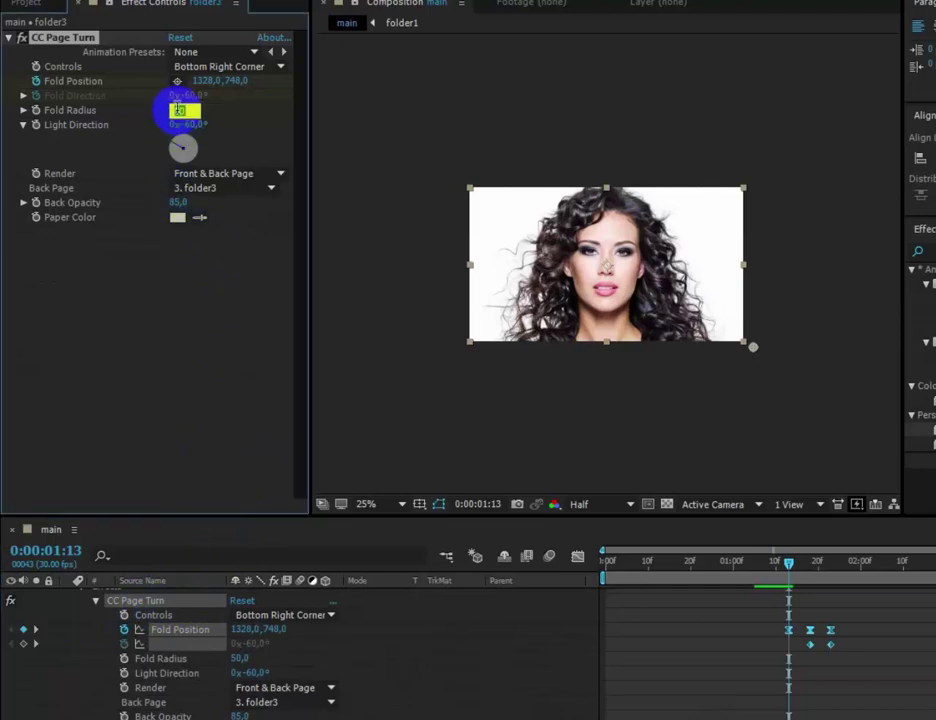
type("500")
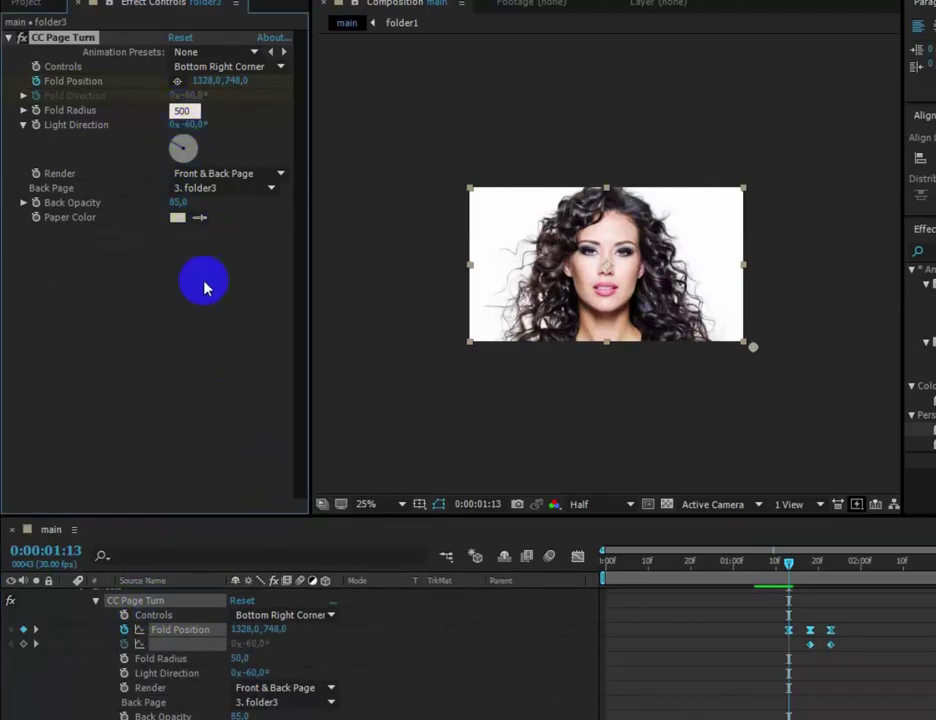
left_click(204, 288)
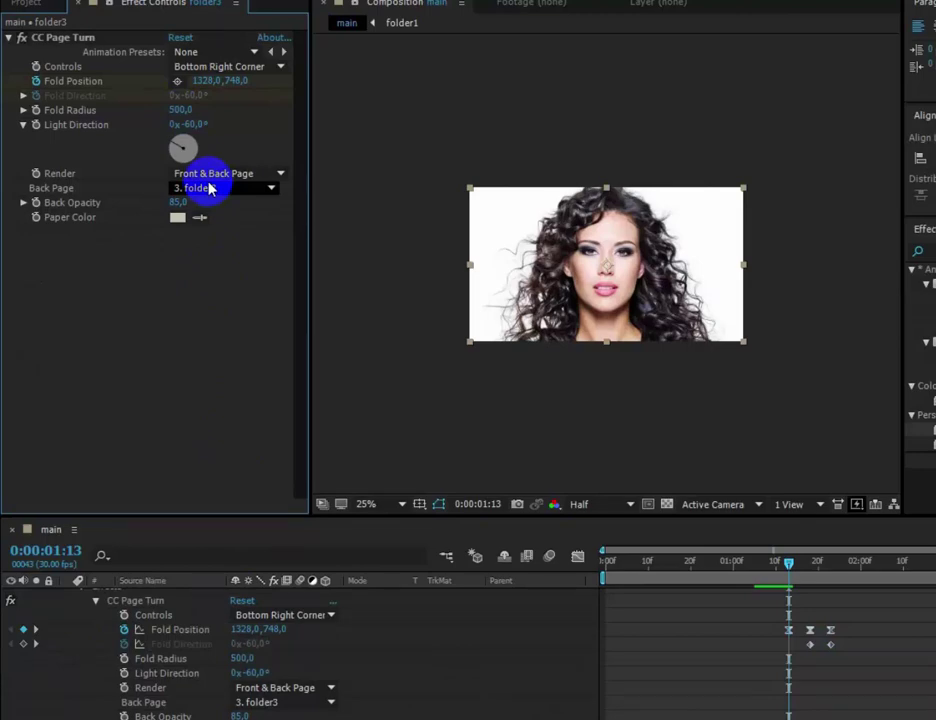
left_click(192, 124)
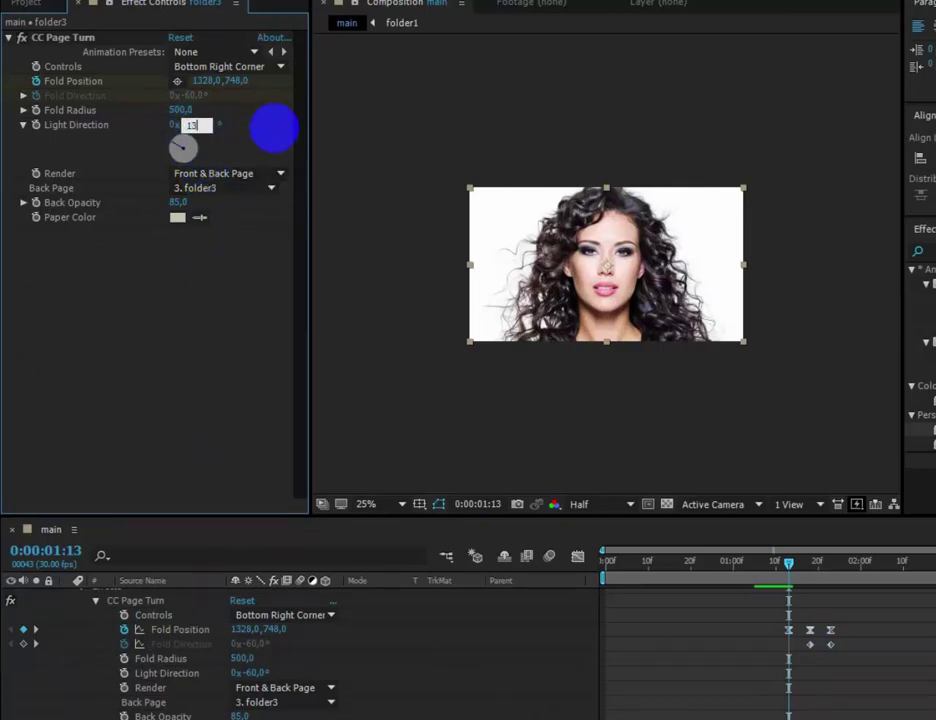
left_click(240, 317)
Step: Set the Back Page of folder3's page turn to None and its Controls to Classic UI
left_click(207, 188)
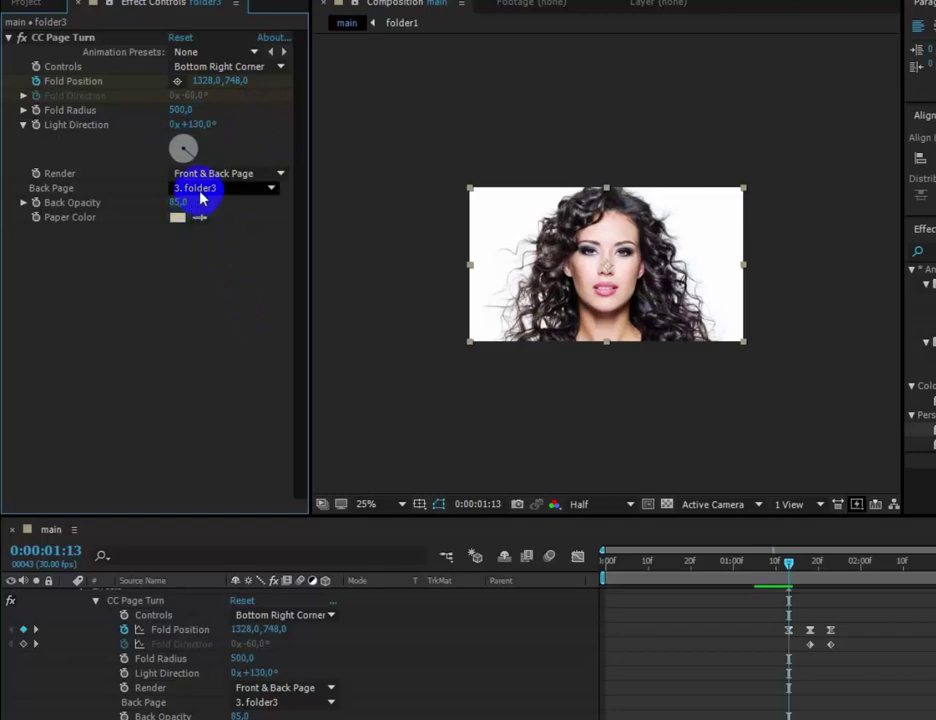
left_click(205, 210)
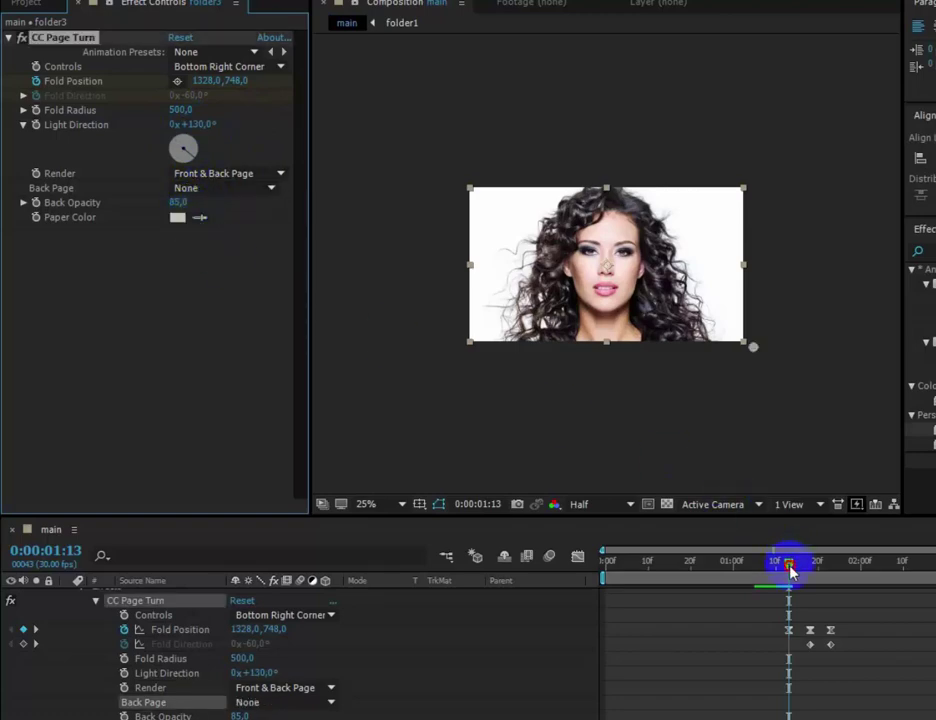
mouse_move(790, 565)
left_mouse_down()
mouse_move(803, 577)
mouse_move(796, 564)
left_mouse_up()
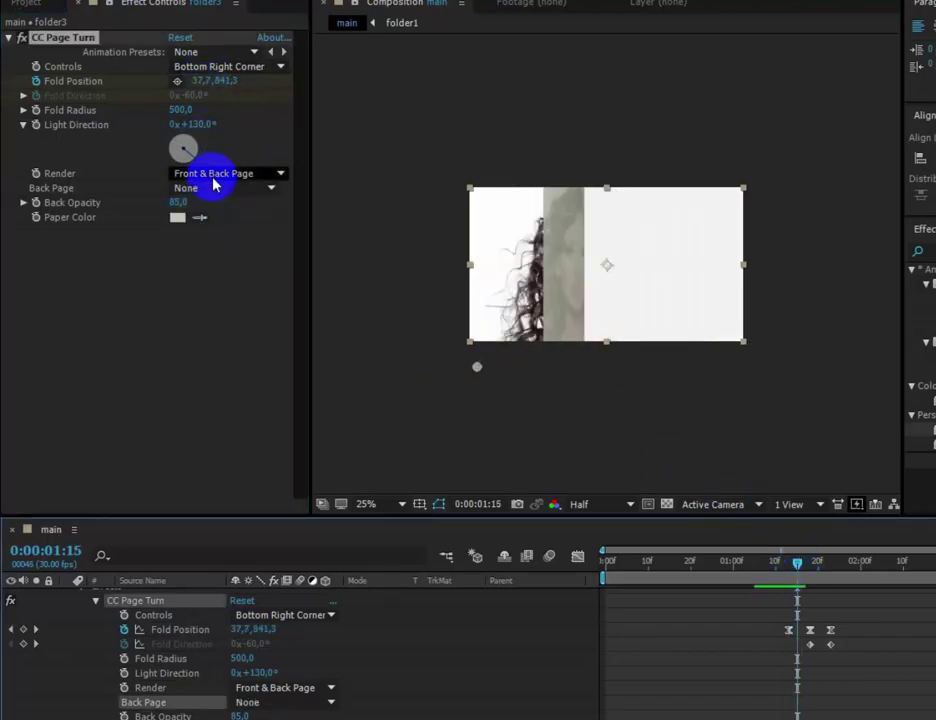
left_click(214, 67)
left_click(209, 86)
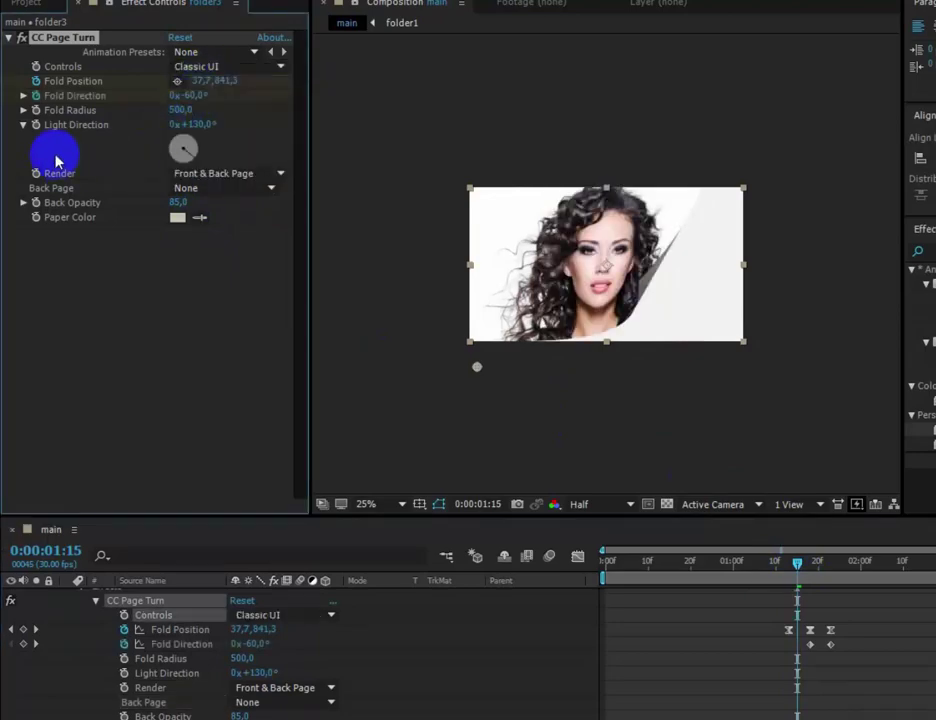
Step: Raise the Back Opacity of folder3's page turn to 99, viewing the fold at 0:00:01:17
left_click_drag(796, 564, 802, 567)
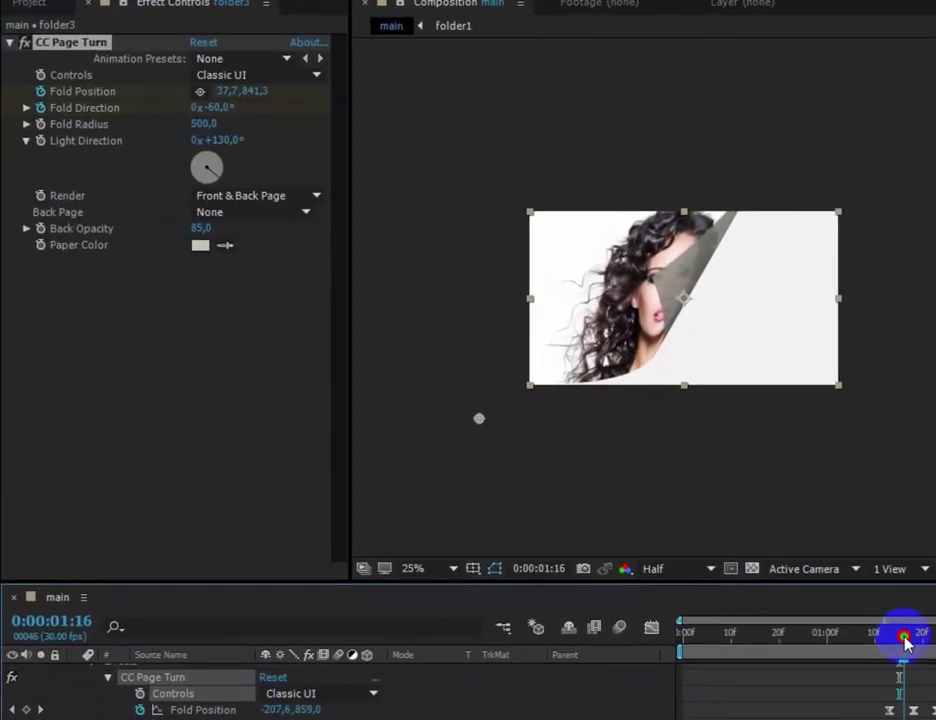
left_click_drag(905, 641, 910, 641)
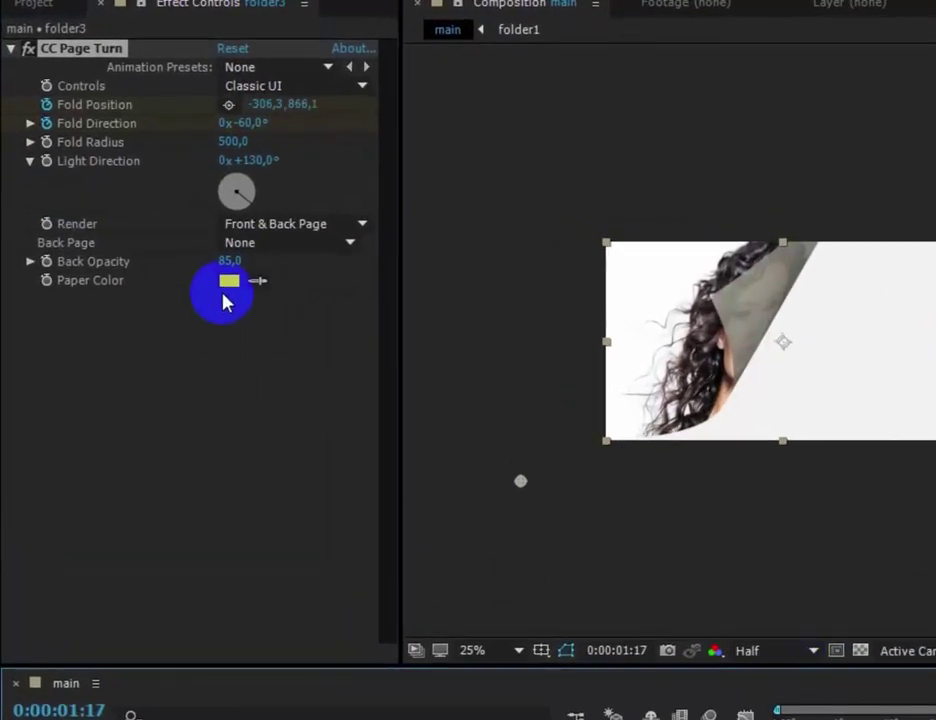
left_click_drag(228, 266, 370, 273)
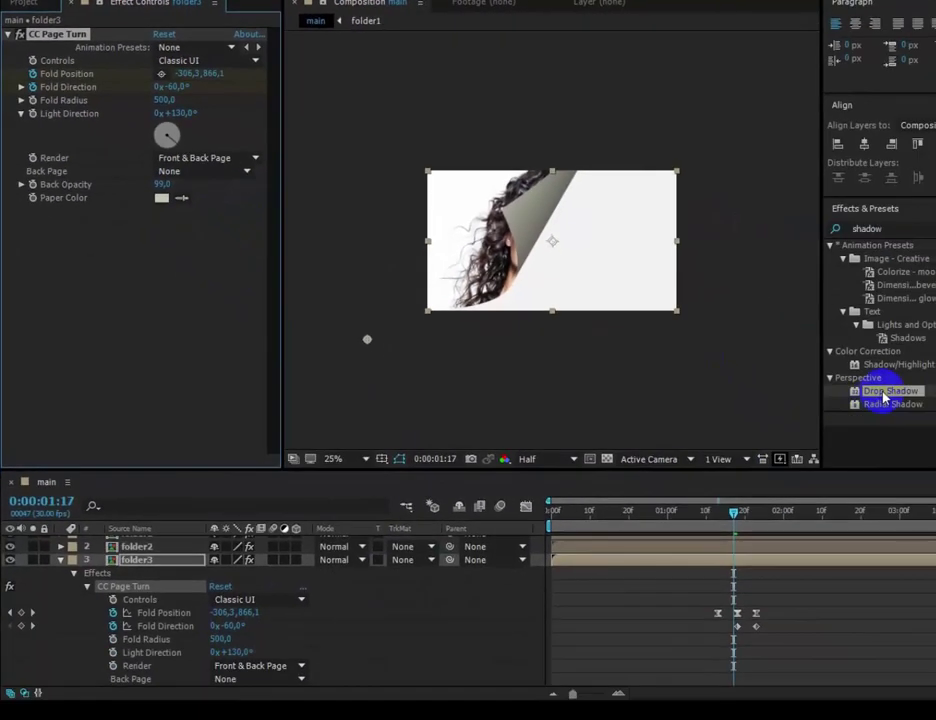
Step: Apply Drop Shadow to folder3 with Opacity 75%, Distance 0 and Softness 600, and check it around 0:00:01:17
left_click_drag(886, 393, 137, 561)
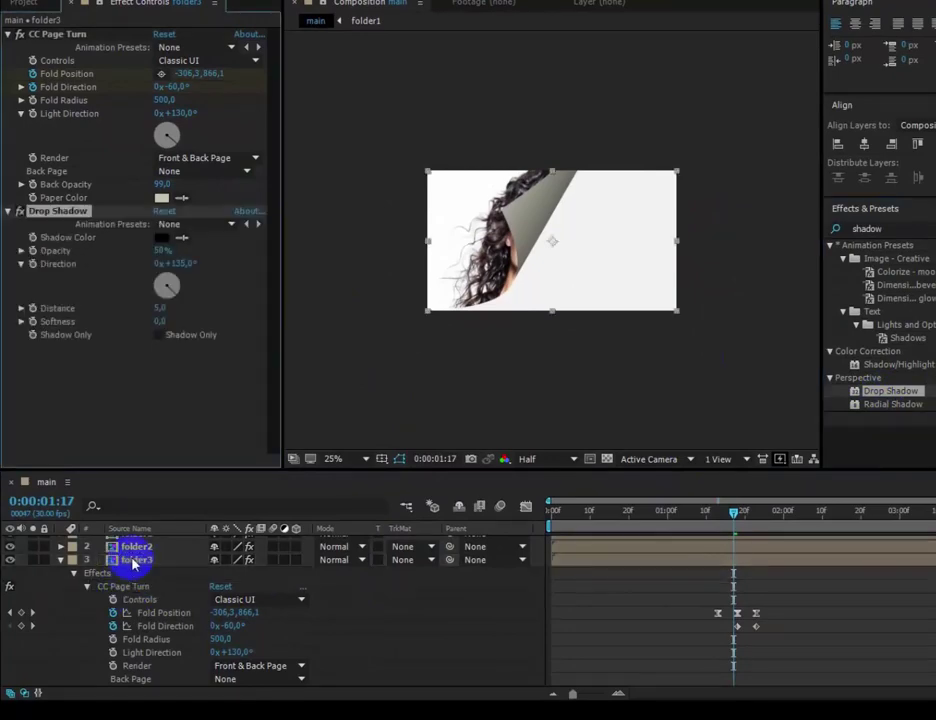
left_click(158, 250)
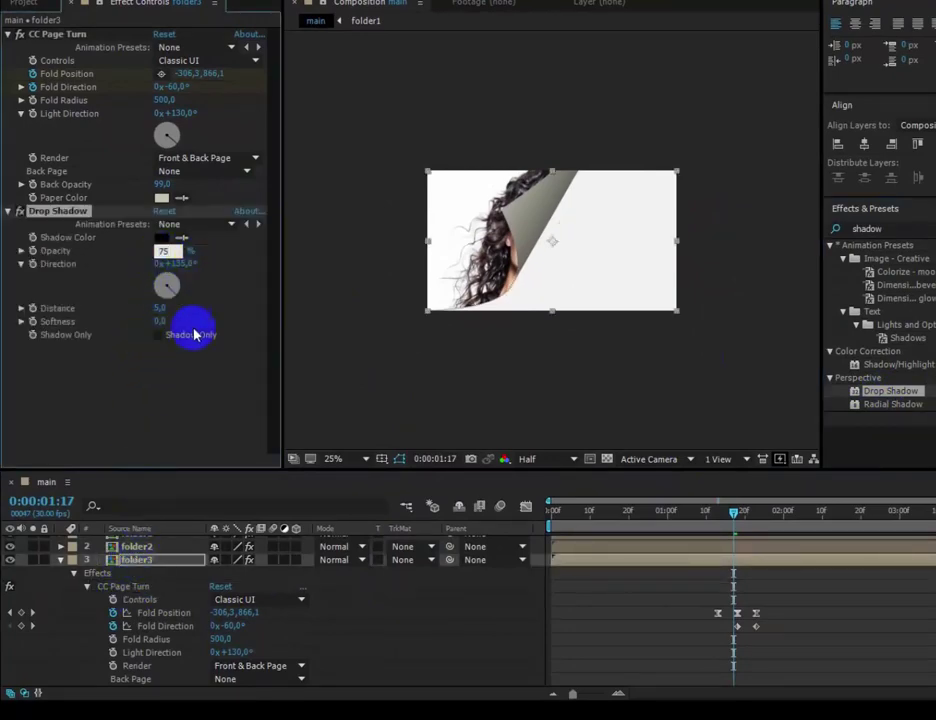
key("Return")
left_click_drag(160, 309, 75, 310)
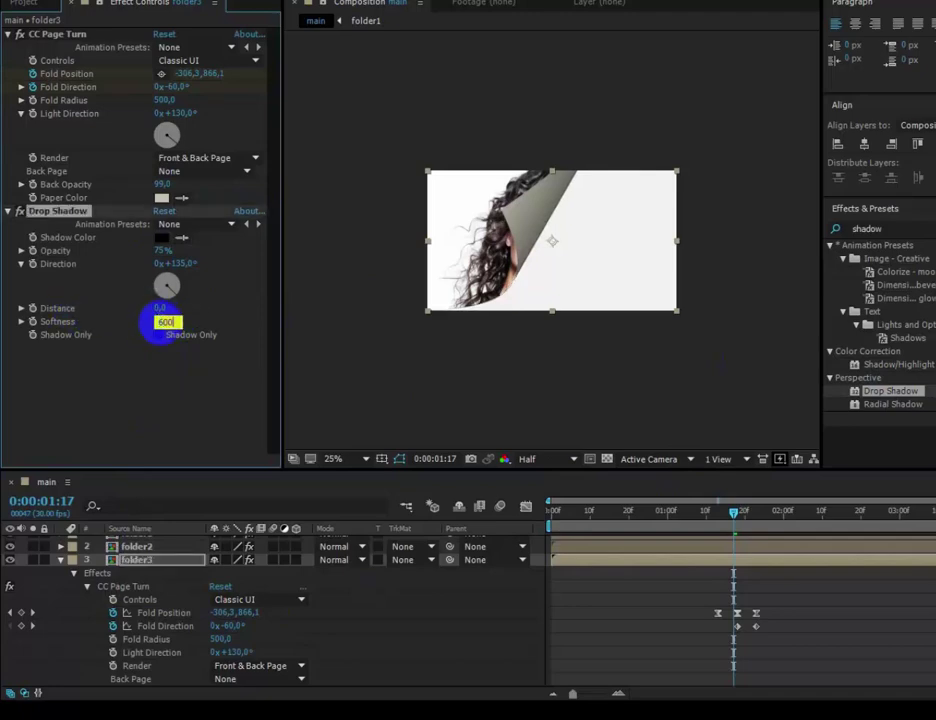
left_click(178, 380)
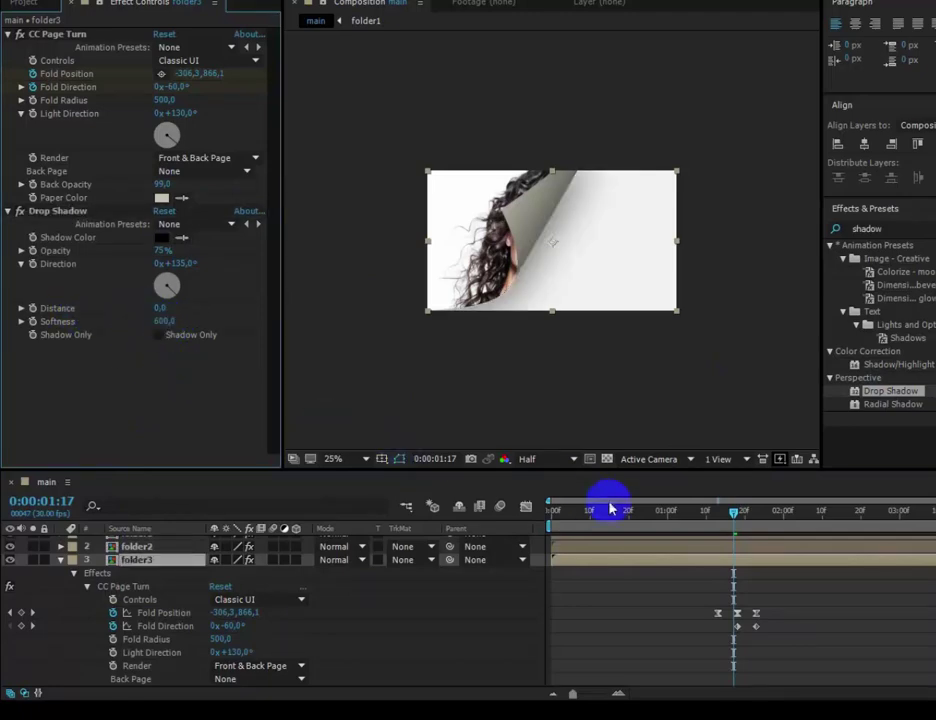
left_click(743, 514)
mouse_move(746, 519)
left_mouse_down()
mouse_move(731, 518)
mouse_move(734, 530)
left_mouse_up()
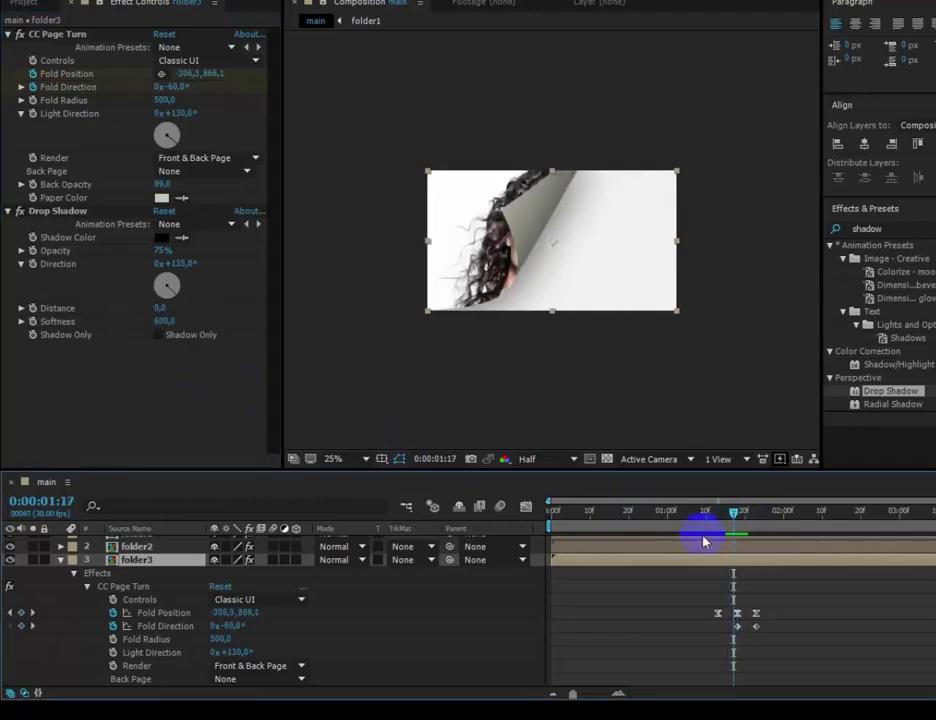
Step: Show the folder4 layer and move the current time past folder3's last keyframes to 0:00:02:00
left_click(62, 568)
left_click(10, 581)
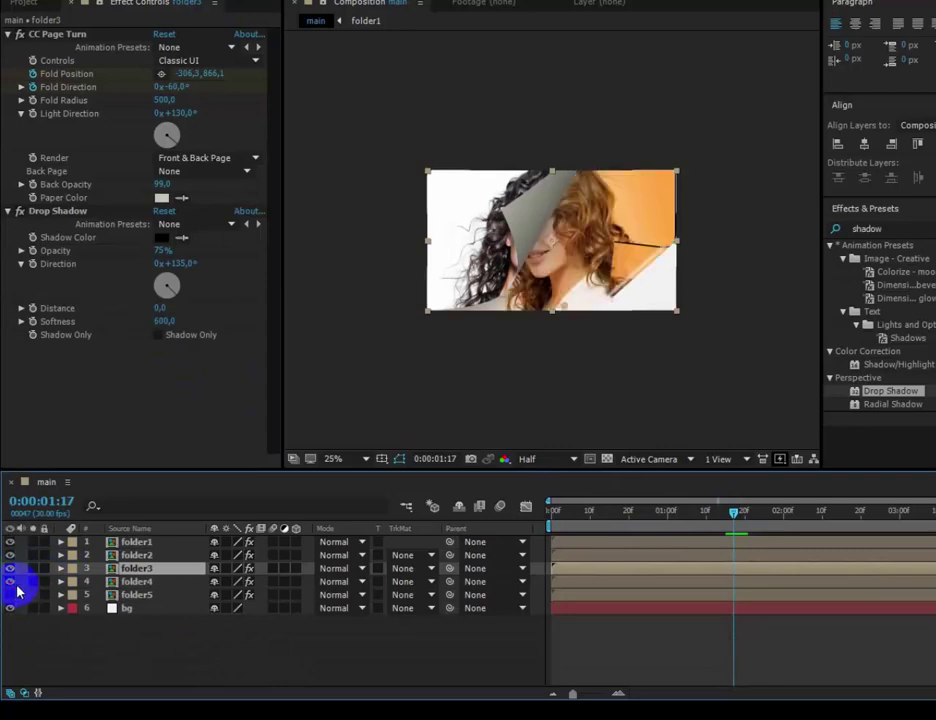
left_click(61, 581)
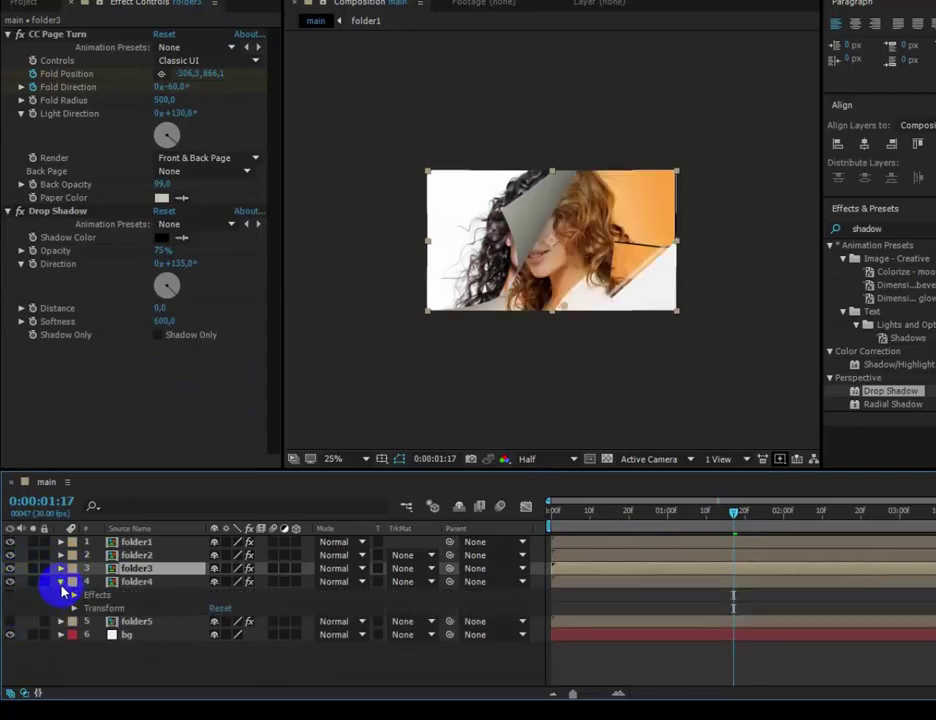
left_click(61, 568)
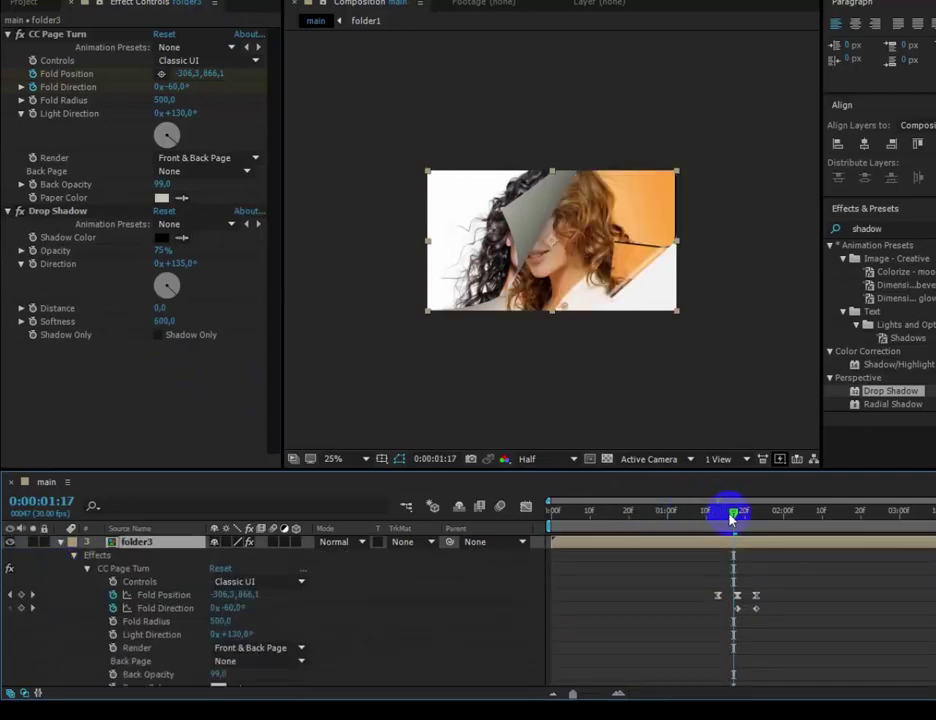
left_click_drag(737, 518, 783, 524)
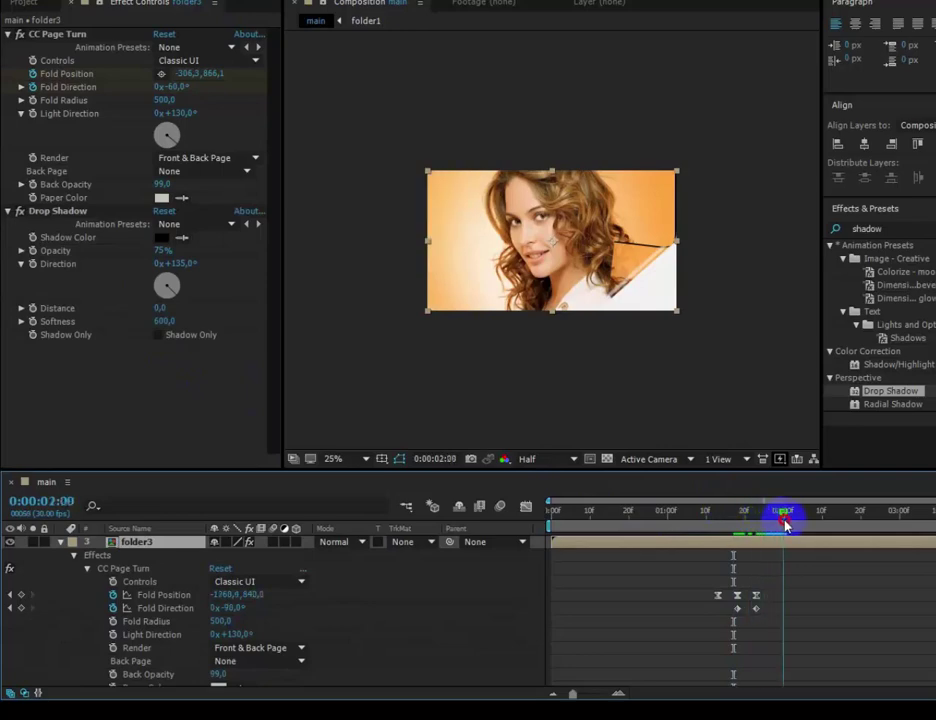
left_click(90, 558)
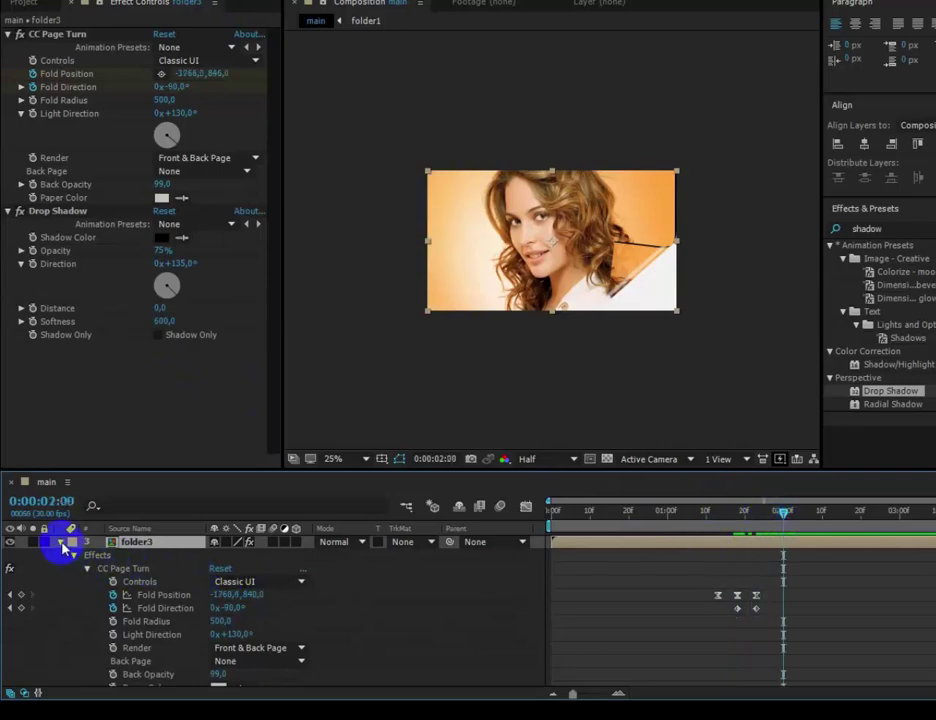
left_click(61, 544)
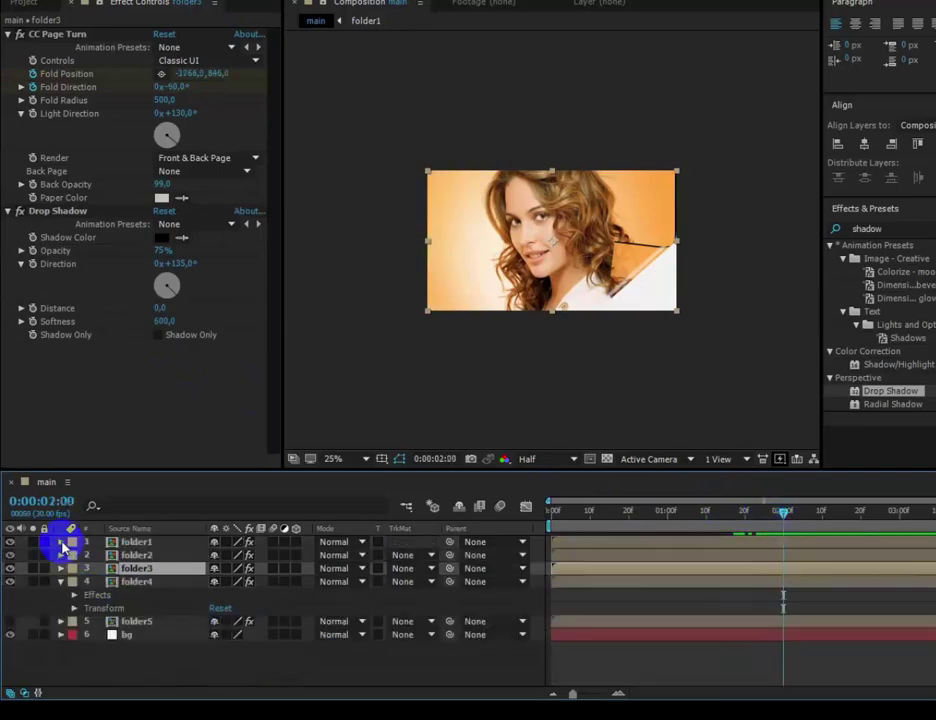
Step: Paste the copied Fold Position and Fold Direction keyframes into folder4's CC Page Turn at 0:00:02:00
left_click(75, 595)
left_click(128, 584)
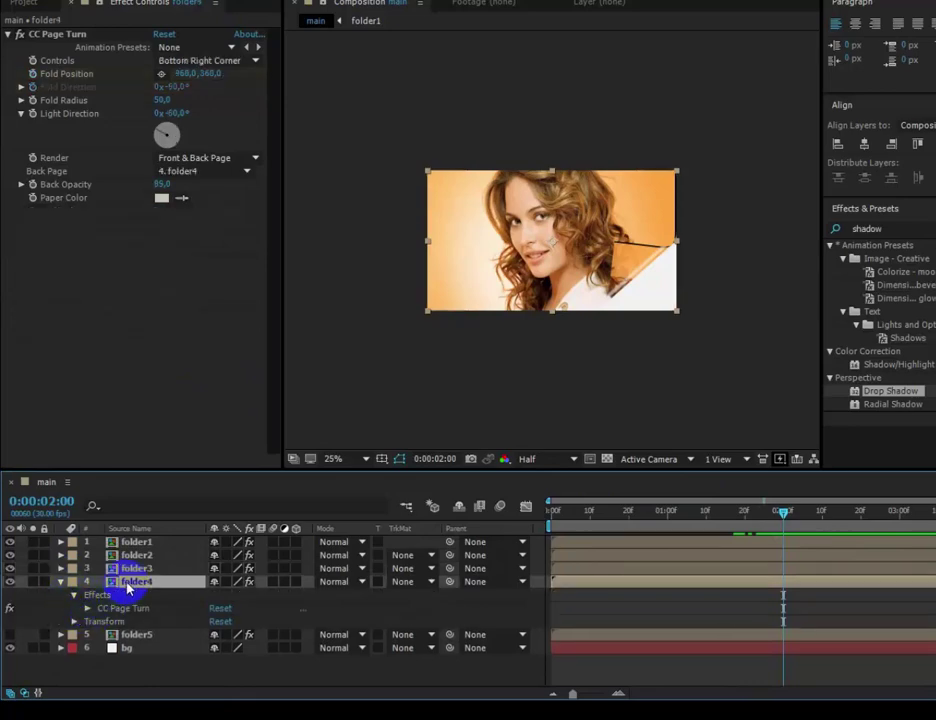
left_click(87, 609)
scroll(115, 609, "down", 2)
left_click(130, 550)
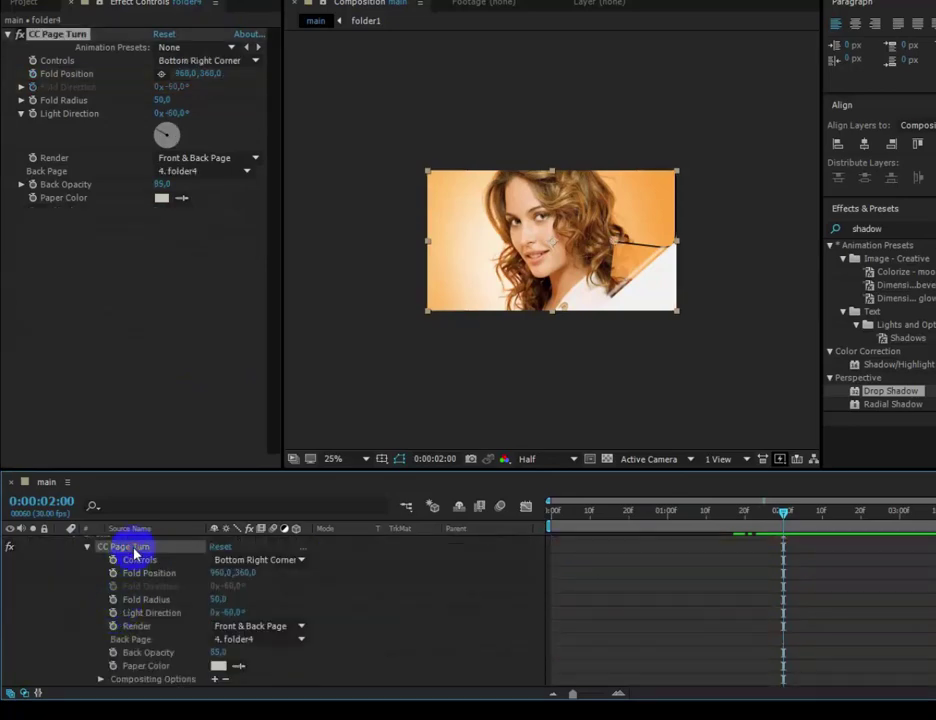
key("ctrl+v")
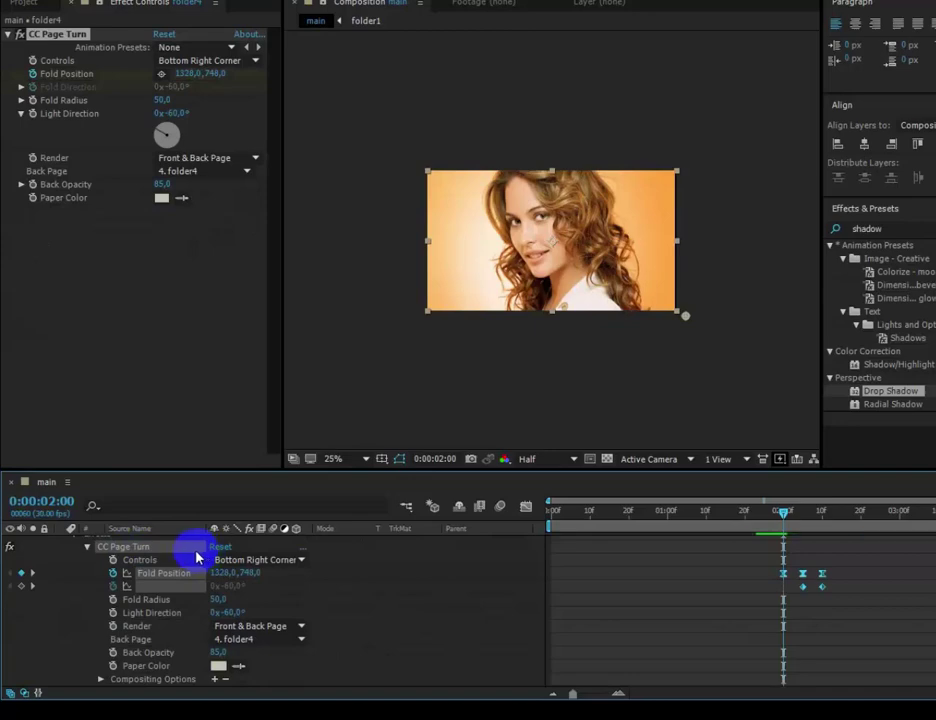
Step: Set folder4's page turn Controls to Classic UI, Fold Radius to 500 and Light Direction to 130°
left_click_drag(785, 518, 796, 522)
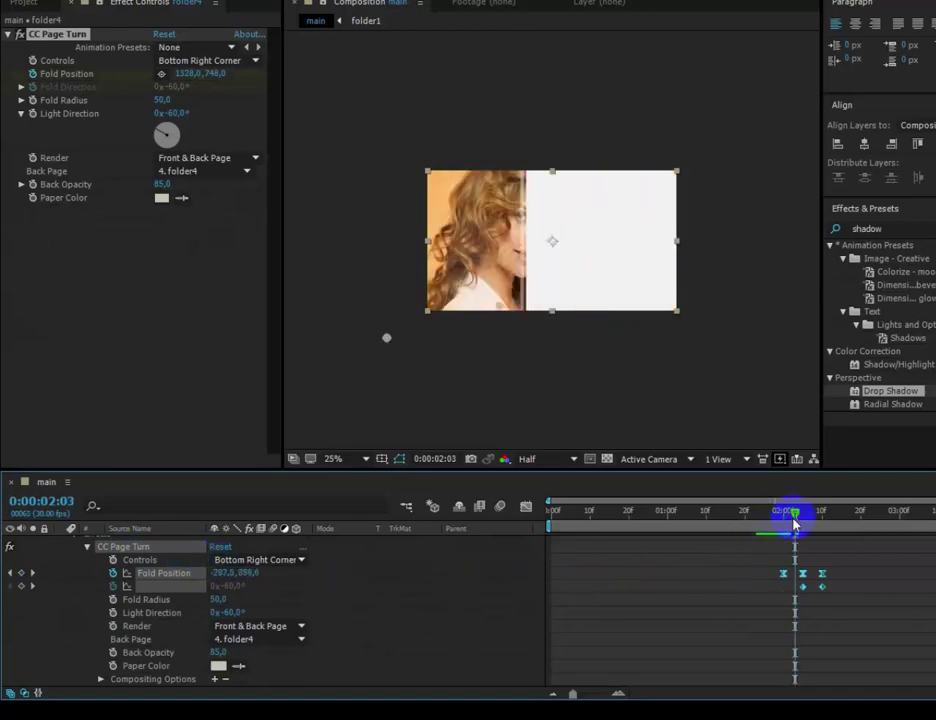
left_click(208, 66)
left_click(209, 77)
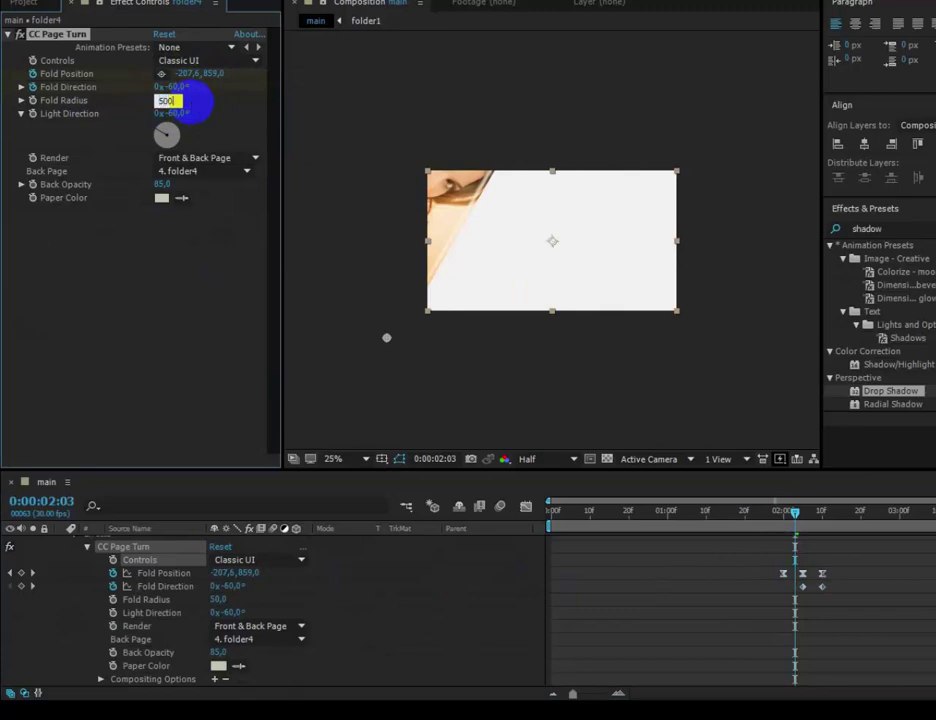
left_click(224, 255)
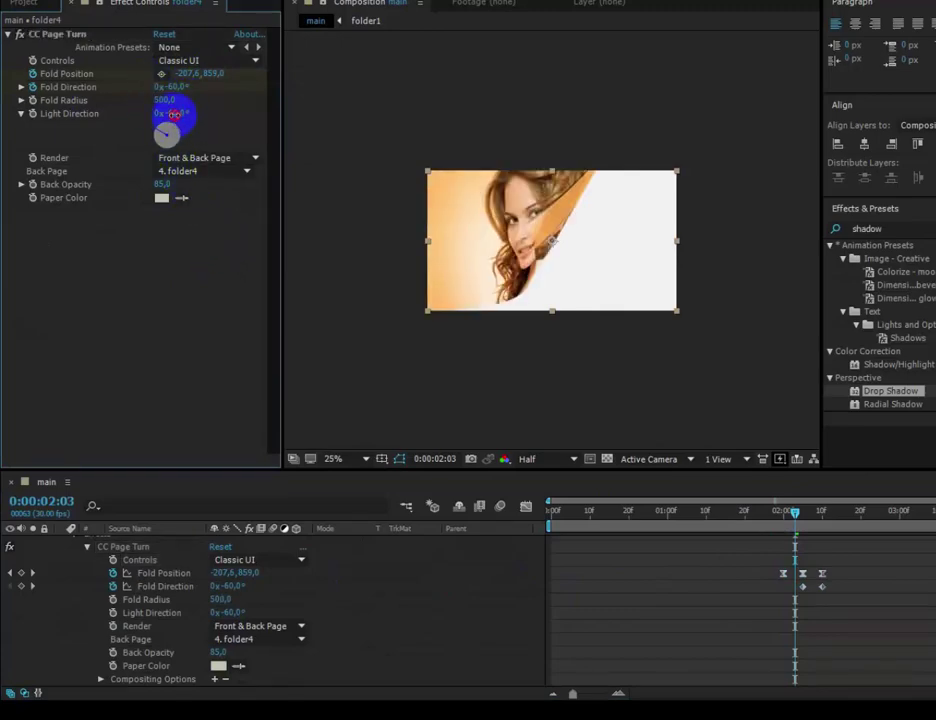
left_click(175, 114)
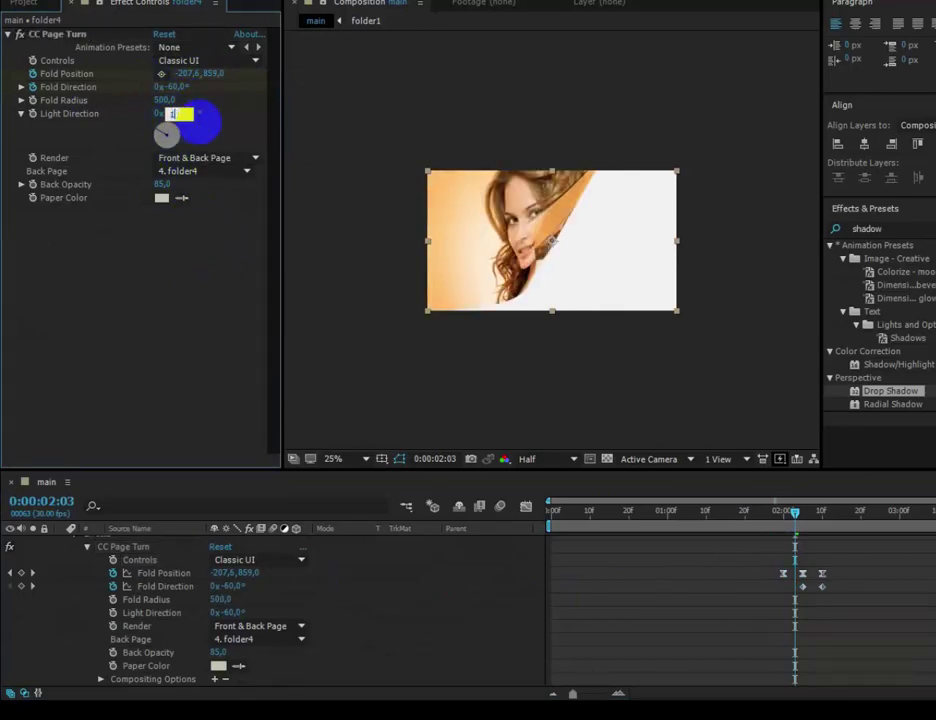
left_click(203, 280)
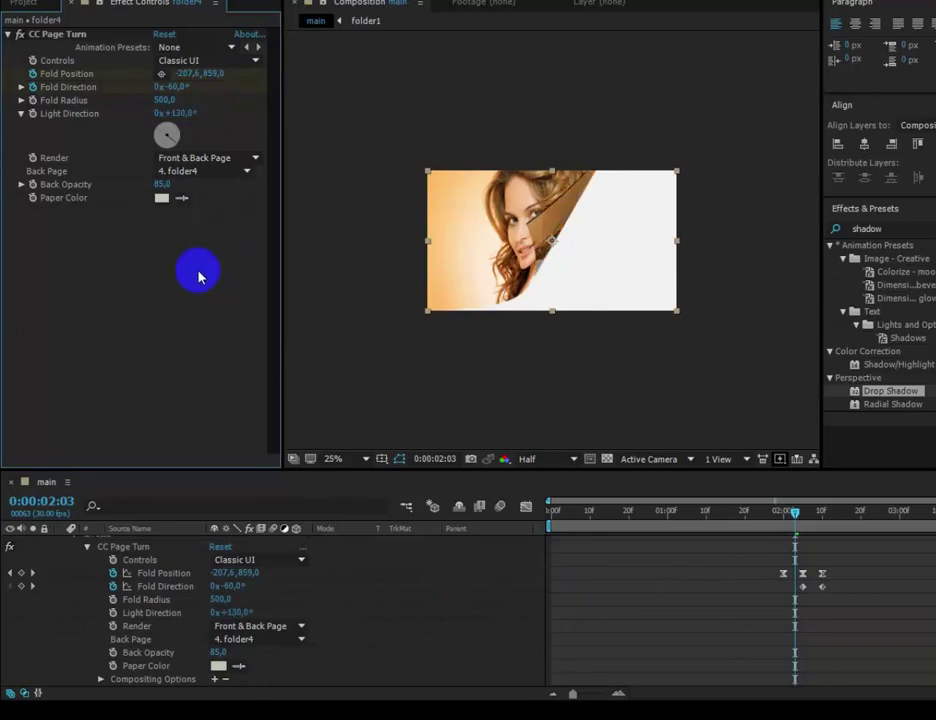
Step: Set folder4's page turn Back Opacity to 100 and its Back Page to None
left_click_drag(160, 188, 230, 192)
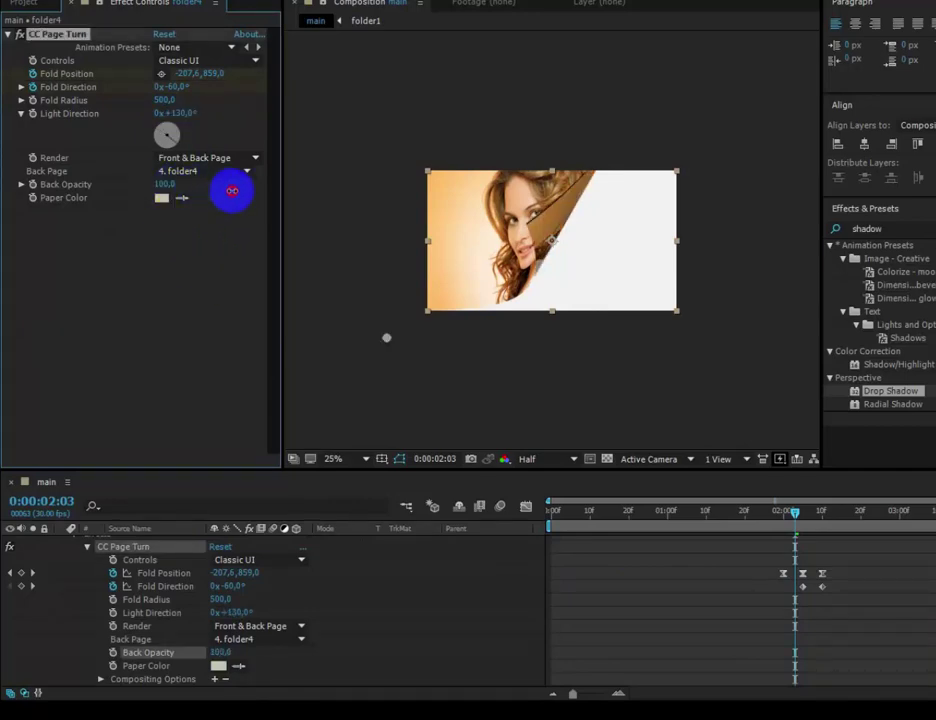
left_click(181, 174)
left_click(188, 188)
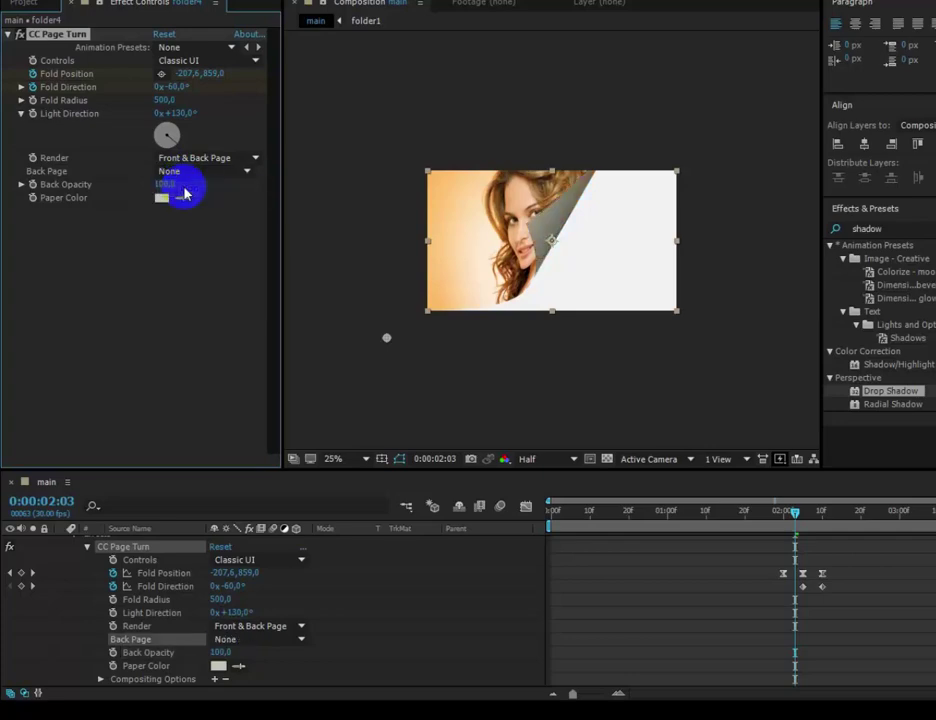
Step: Apply Drop Shadow to folder4 with Opacity 75%, Distance 0 and Softness 600
left_click_drag(794, 512, 800, 518)
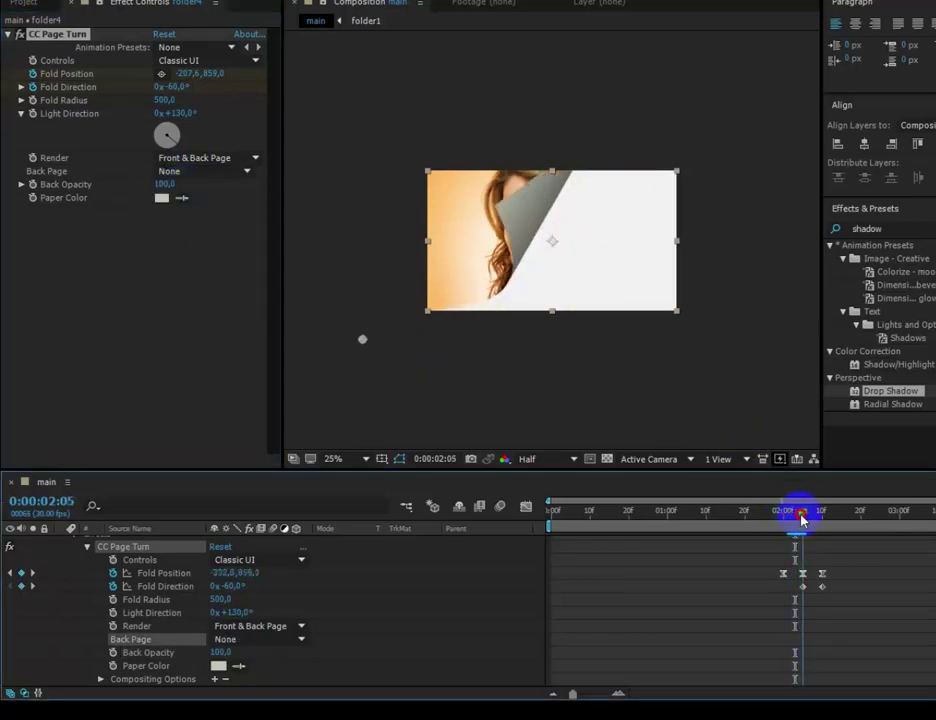
scroll(162, 563, "up", 3)
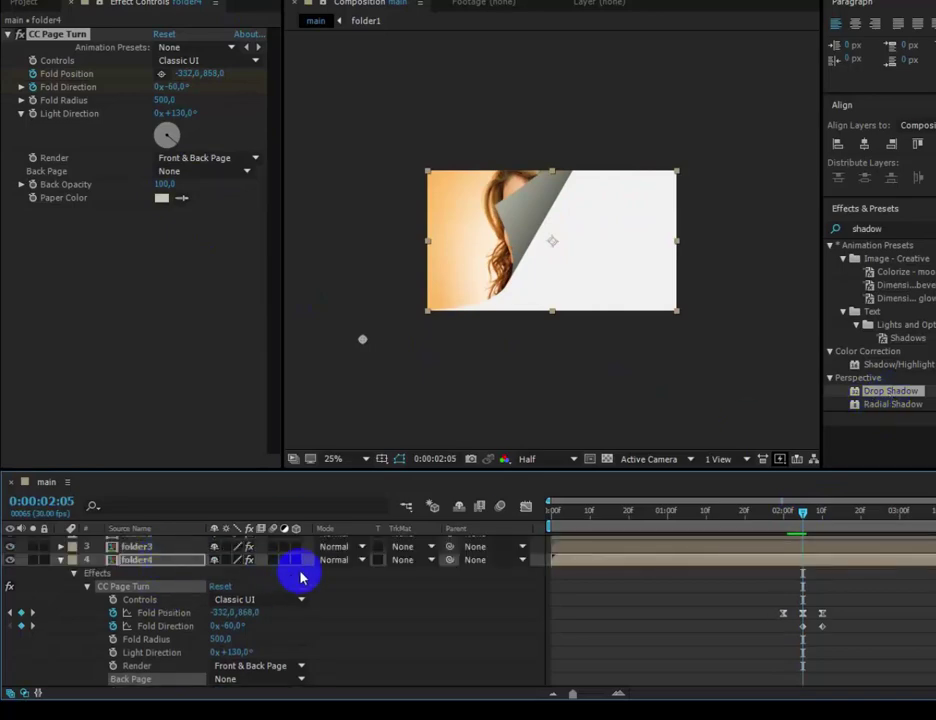
left_click_drag(855, 393, 150, 560)
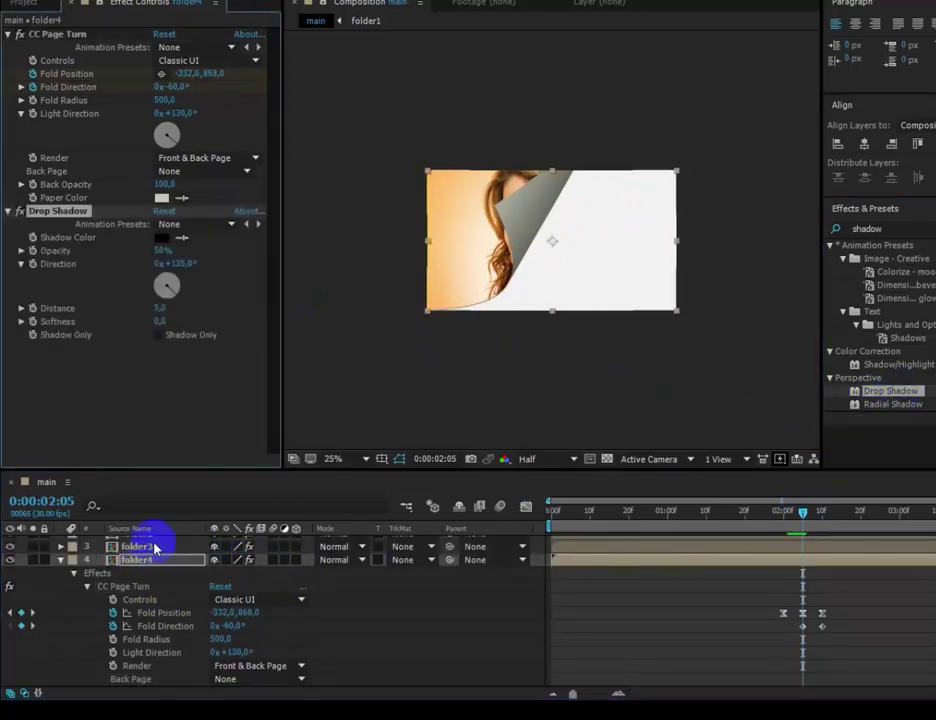
left_click(158, 252)
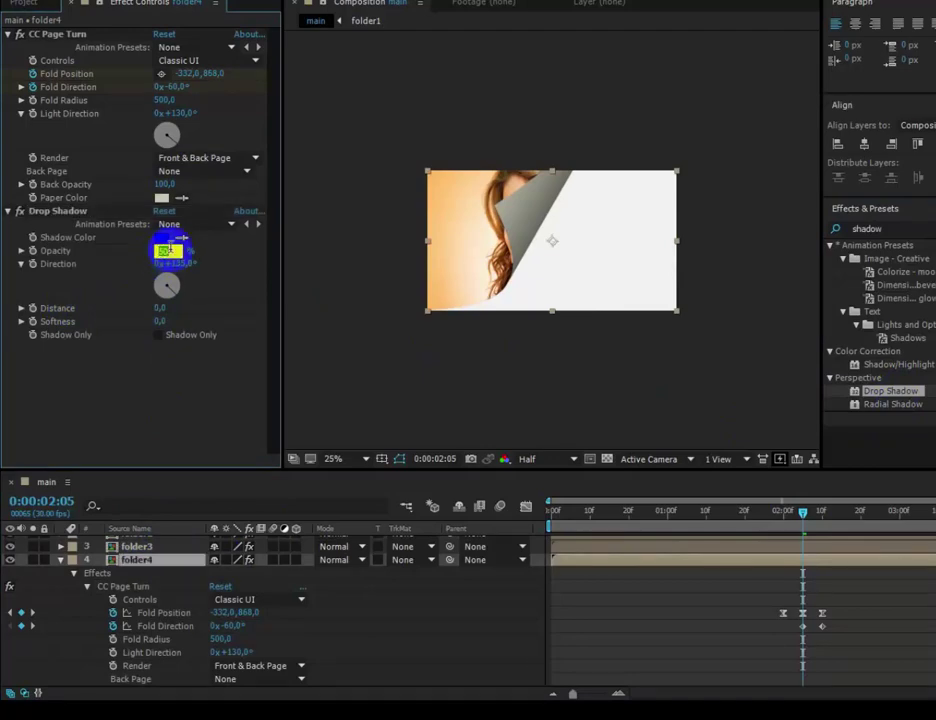
type("75")
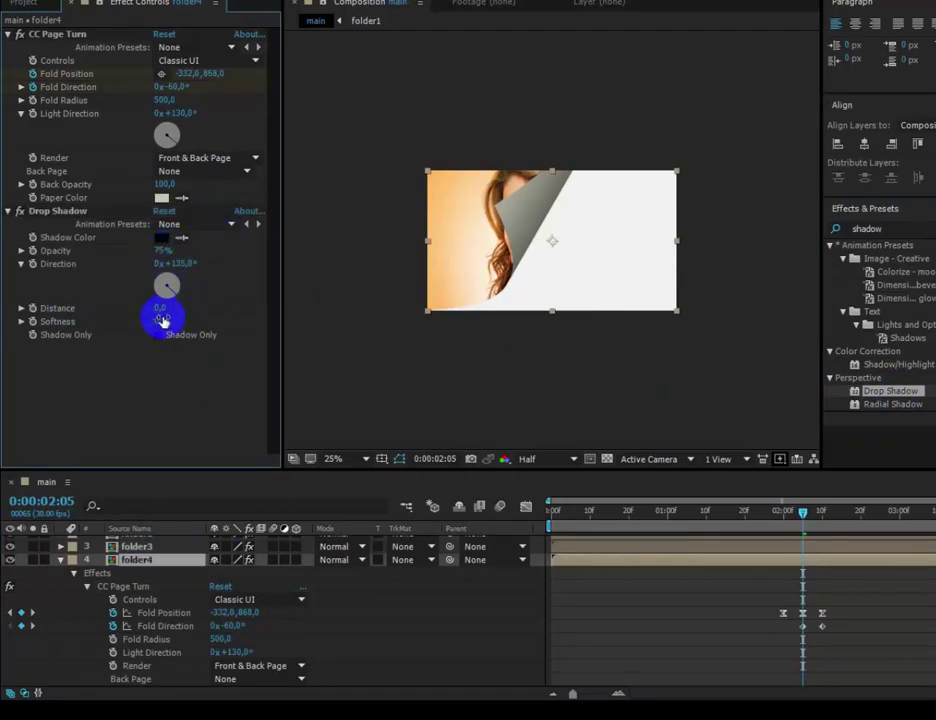
left_click(163, 321)
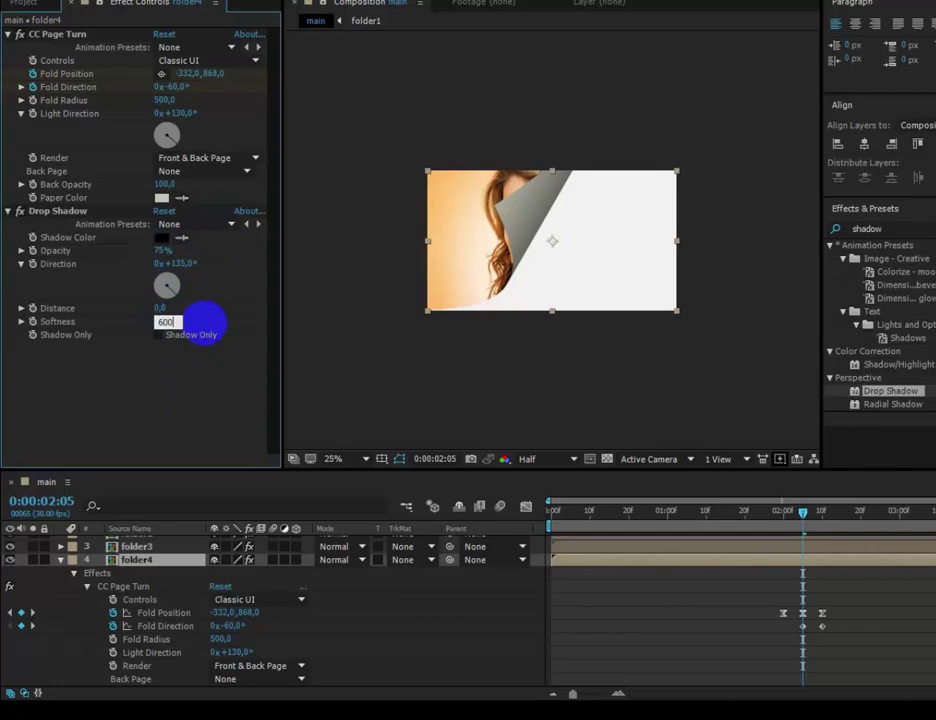
left_click(194, 411)
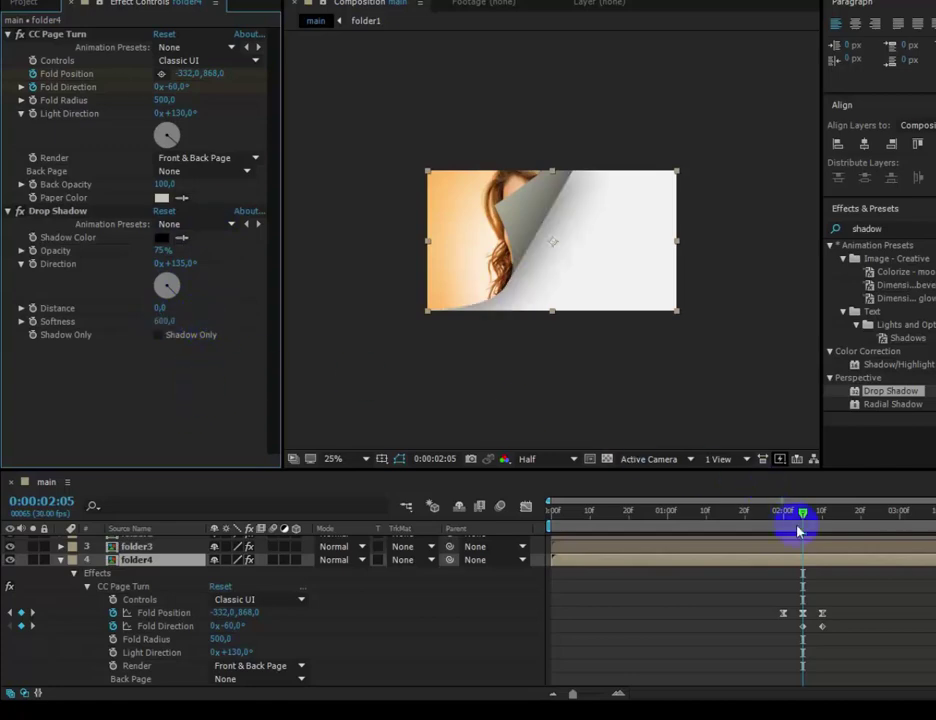
Step: Move the current time past folder4's last keyframes to 0:00:02:18 and show the folder5 layer
left_click_drag(806, 518, 845, 525)
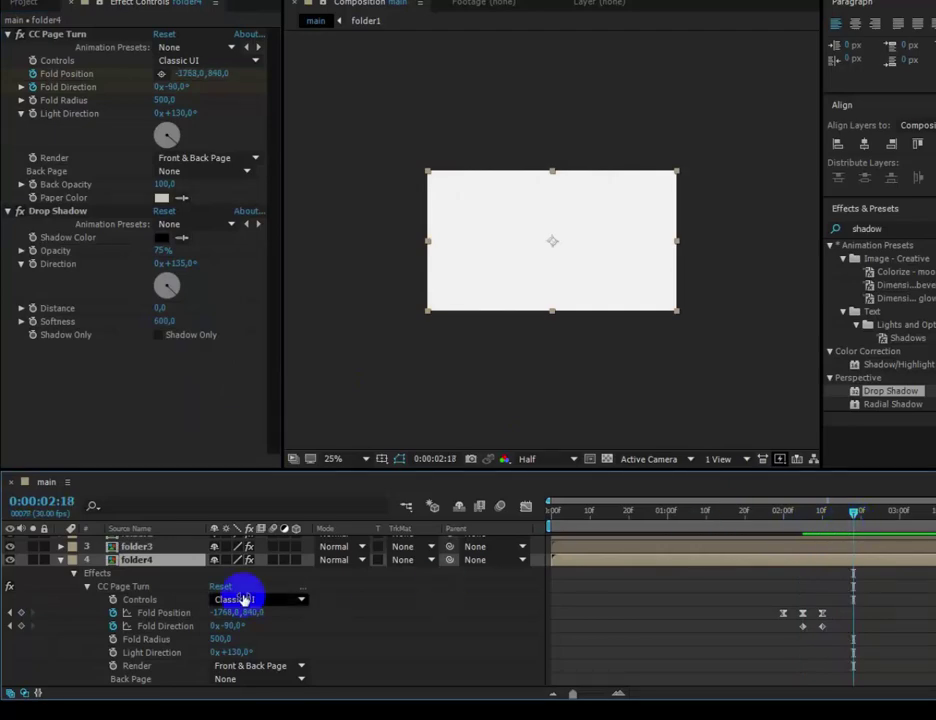
left_click(62, 560)
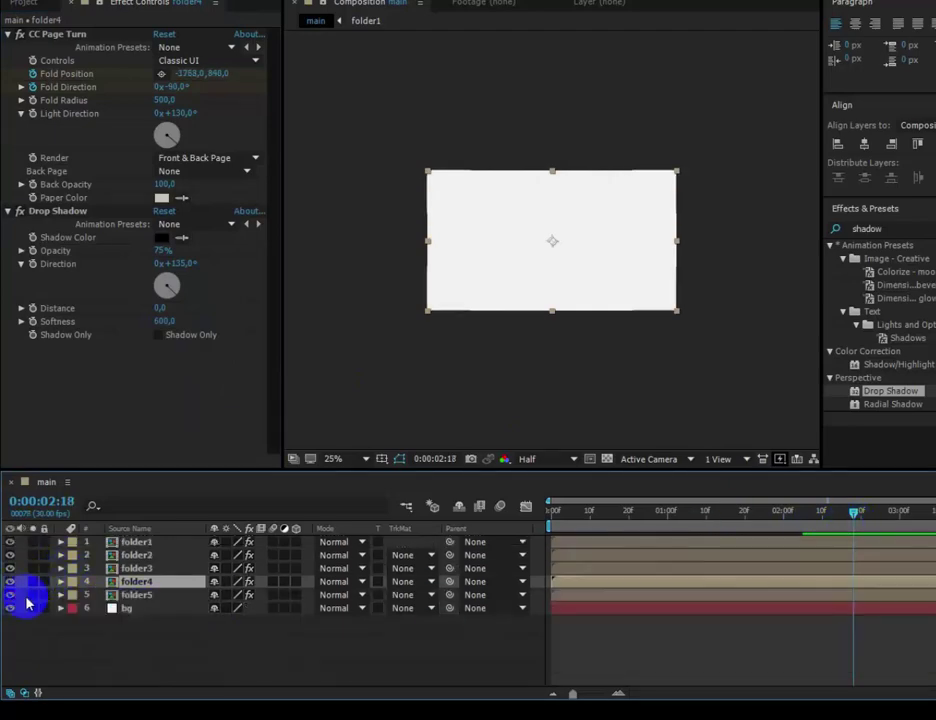
left_click(10, 595)
Step: Paste the copied Fold Position and Fold Direction keyframes into folder5's CC Page Turn at 0:00:02:18
left_click(61, 594)
left_click(72, 610)
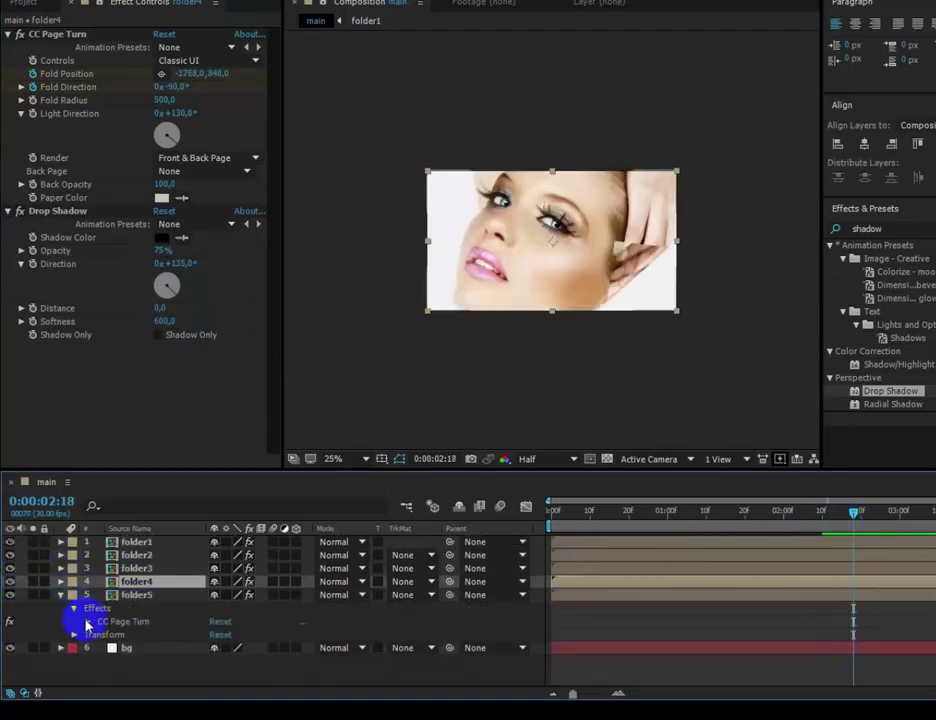
left_click(86, 620)
left_click(128, 549)
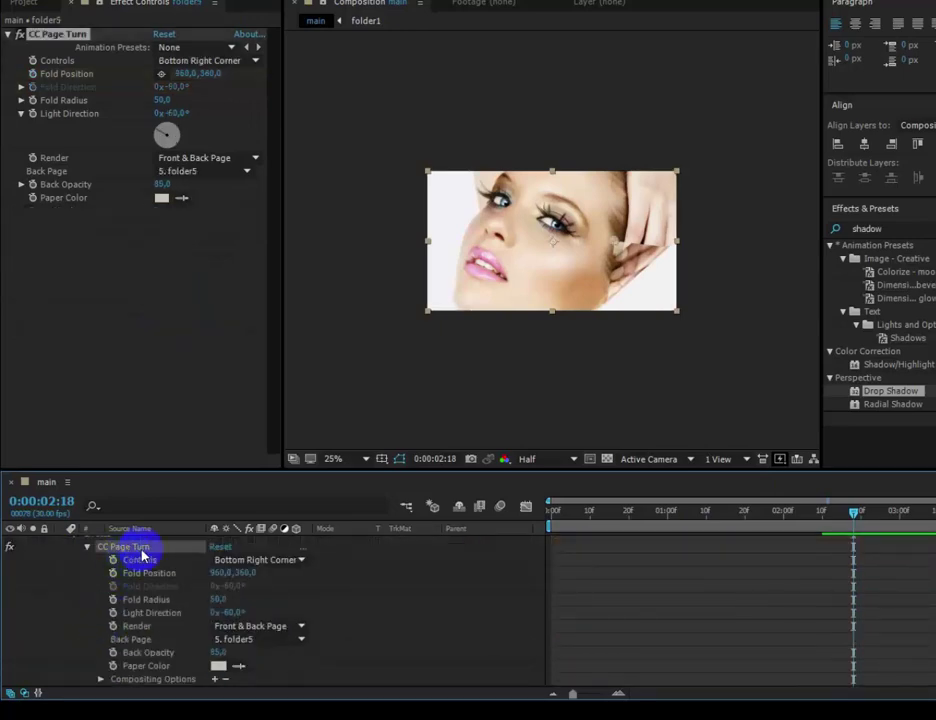
key("ctrl+v")
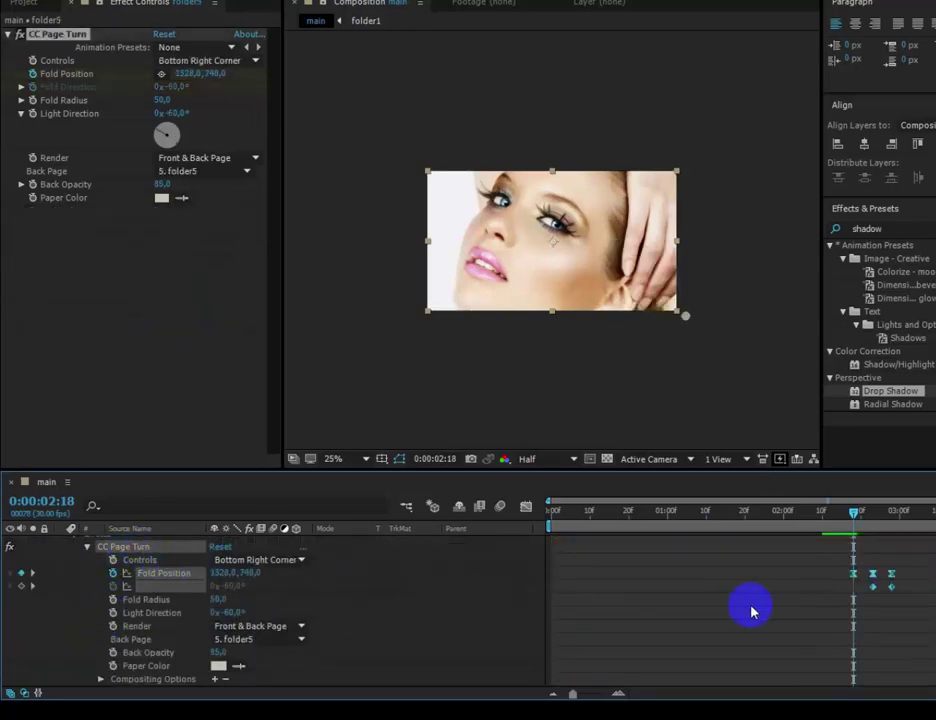
Step: Set folder5's page turn Controls to Classic UI, Fold Radius to 500 and Back Page to None
left_click_drag(855, 515, 865, 512)
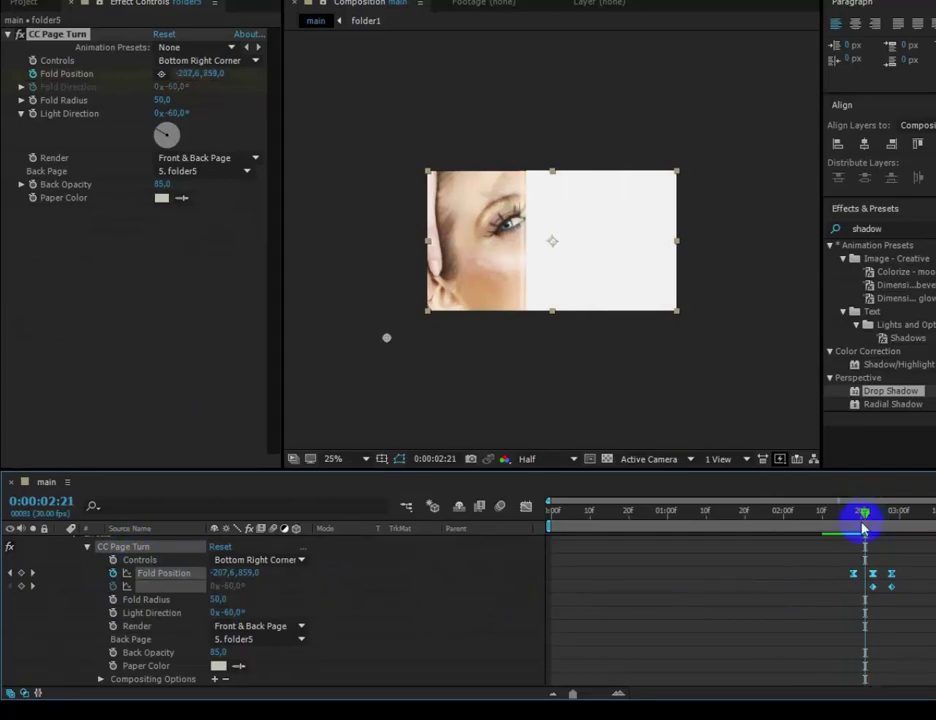
left_click(211, 66)
left_click(217, 78)
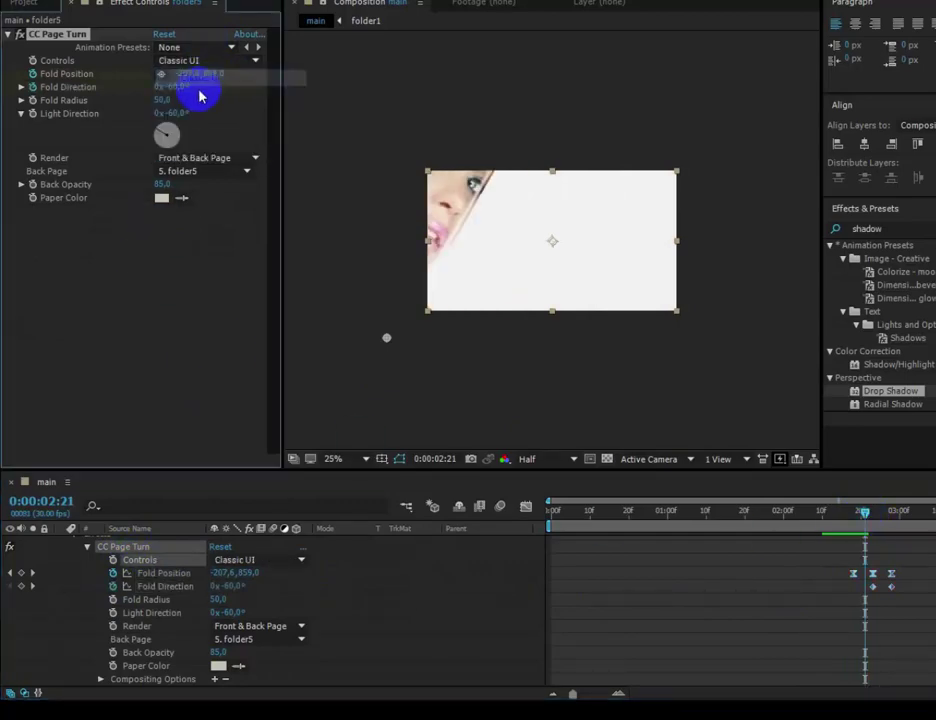
left_click(167, 100)
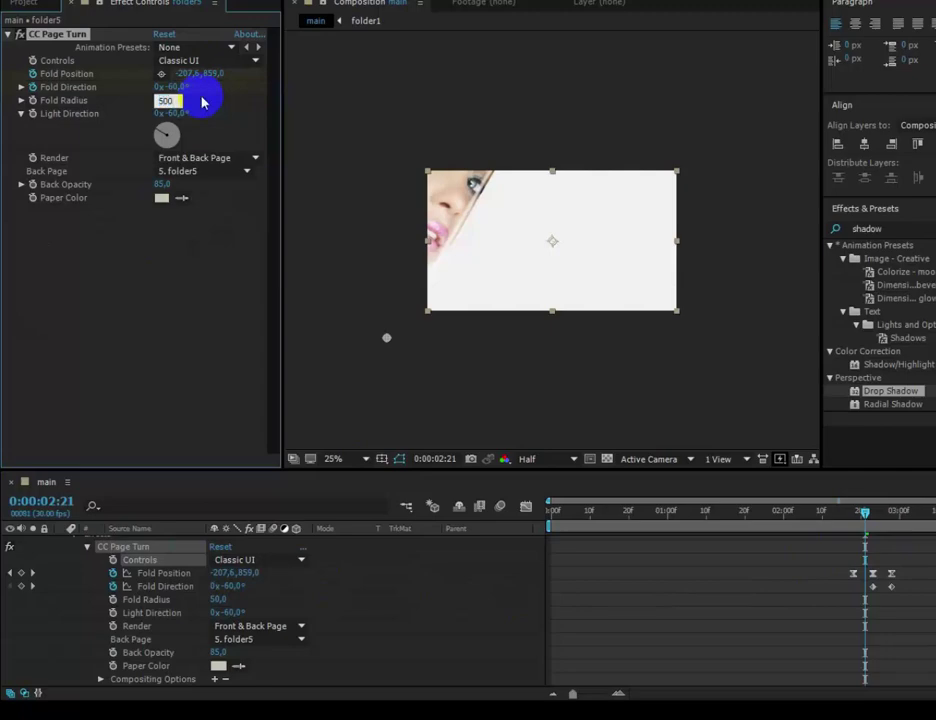
left_click(196, 171)
left_click(170, 189)
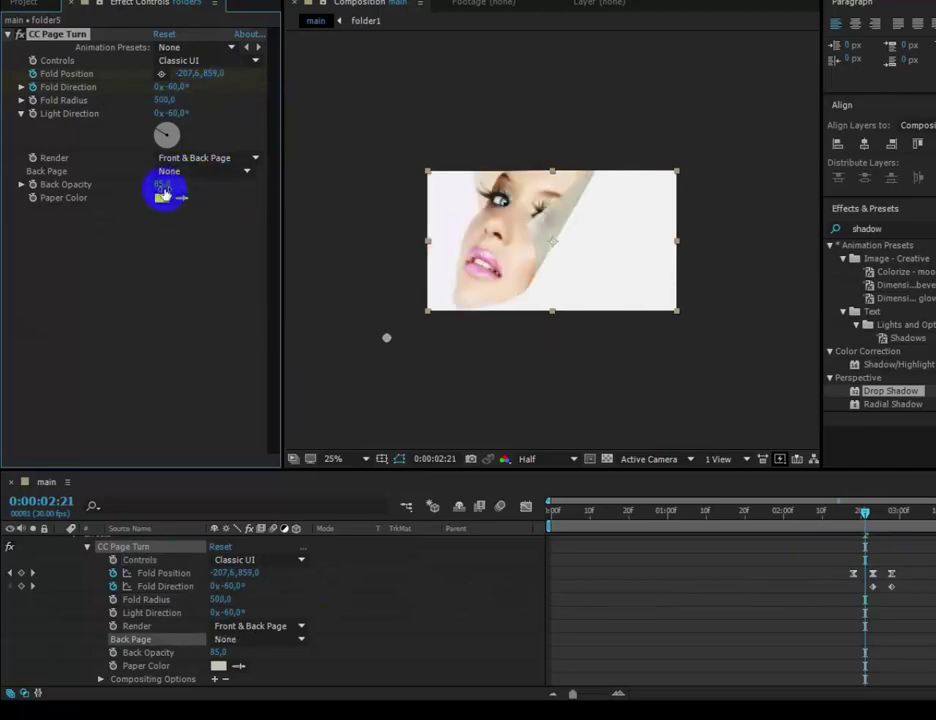
Step: Set folder5's page turn Back Opacity to 100 and its Light Direction to 130°
left_click_drag(161, 187, 247, 198)
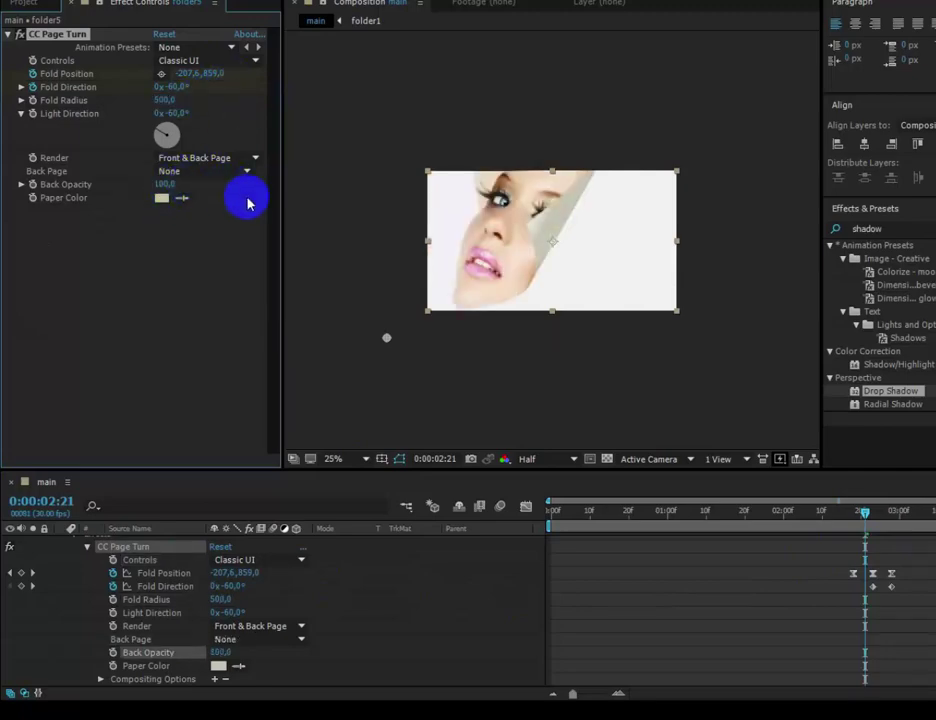
mouse_move(866, 518)
left_mouse_down()
mouse_move(841, 518)
mouse_move(884, 518)
mouse_move(868, 520)
left_mouse_up()
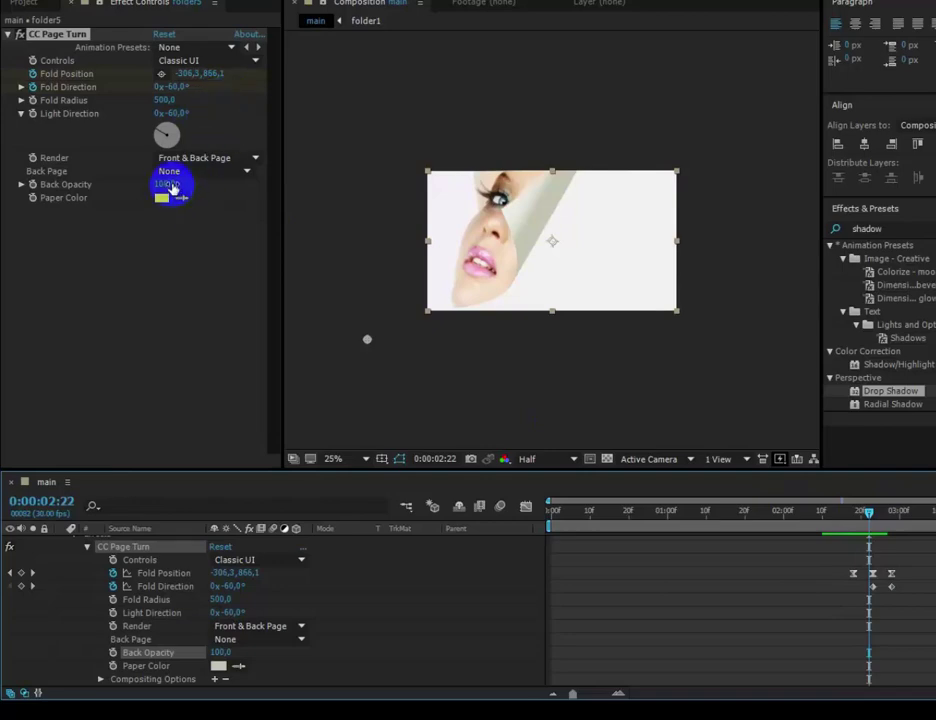
left_click_drag(169, 186, 264, 190)
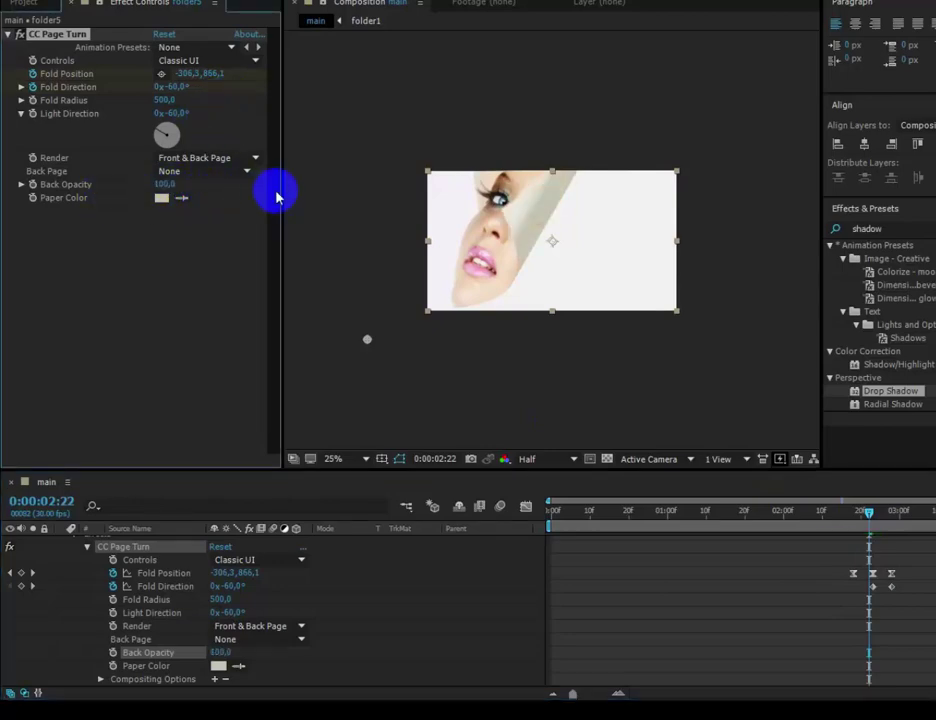
left_click(182, 115)
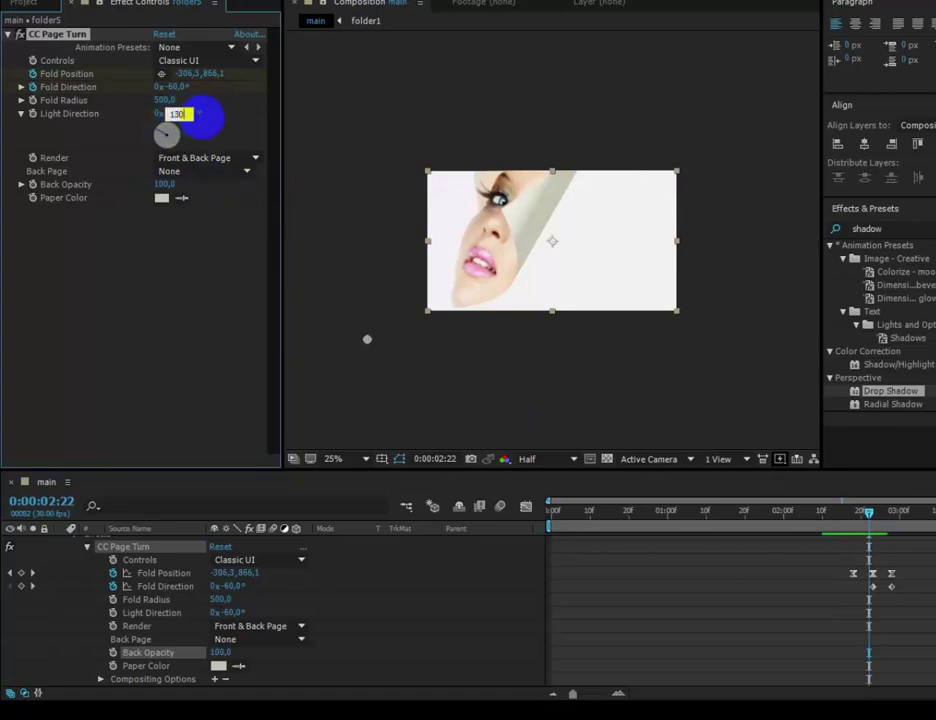
left_click(187, 256)
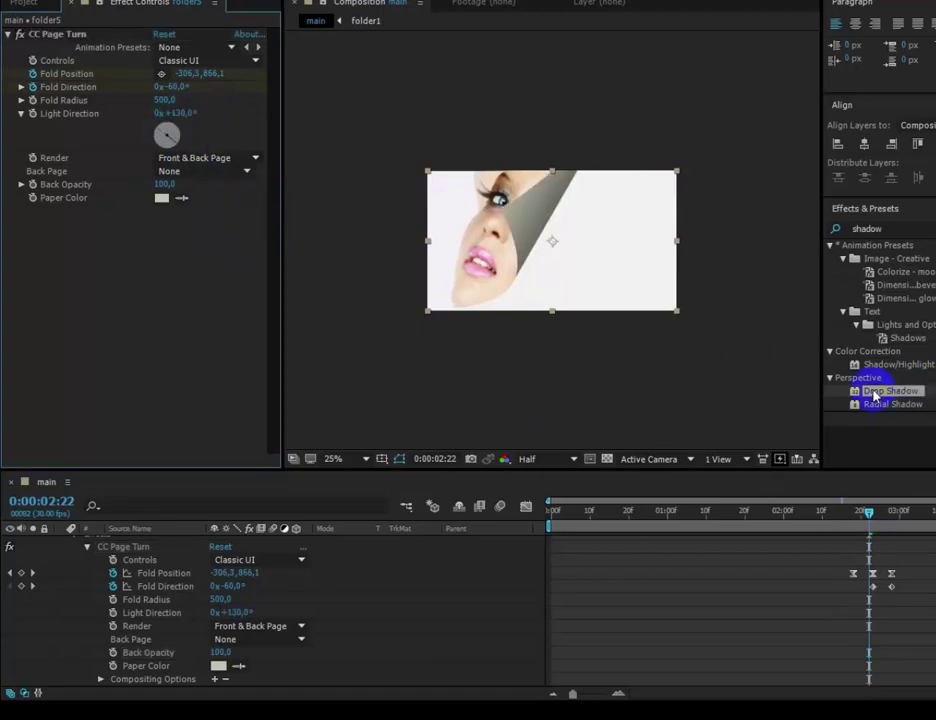
Step: Apply Drop Shadow to folder5 with Opacity 75%, Distance 0 and Softness 600
scroll(280, 612, "up", 2)
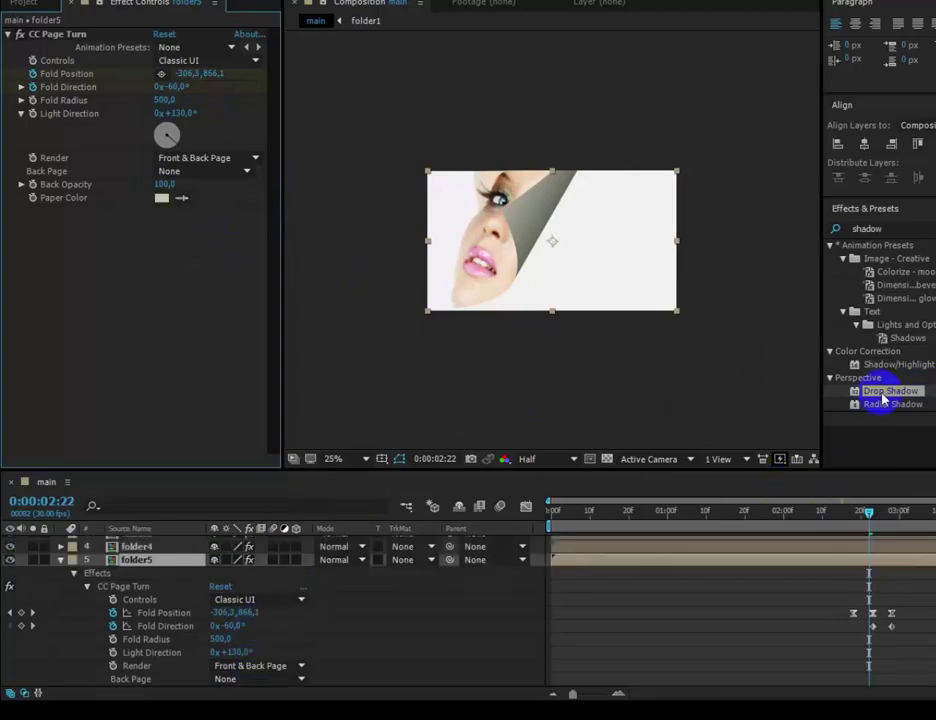
left_click_drag(883, 400, 145, 567)
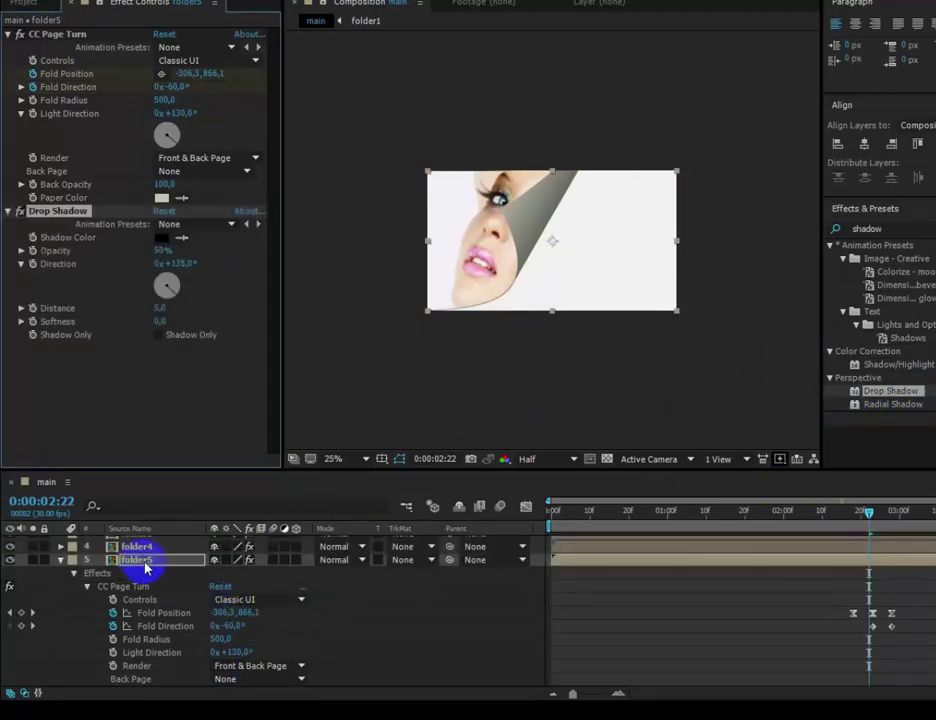
left_click_drag(159, 308, 130, 313)
left_click(168, 258)
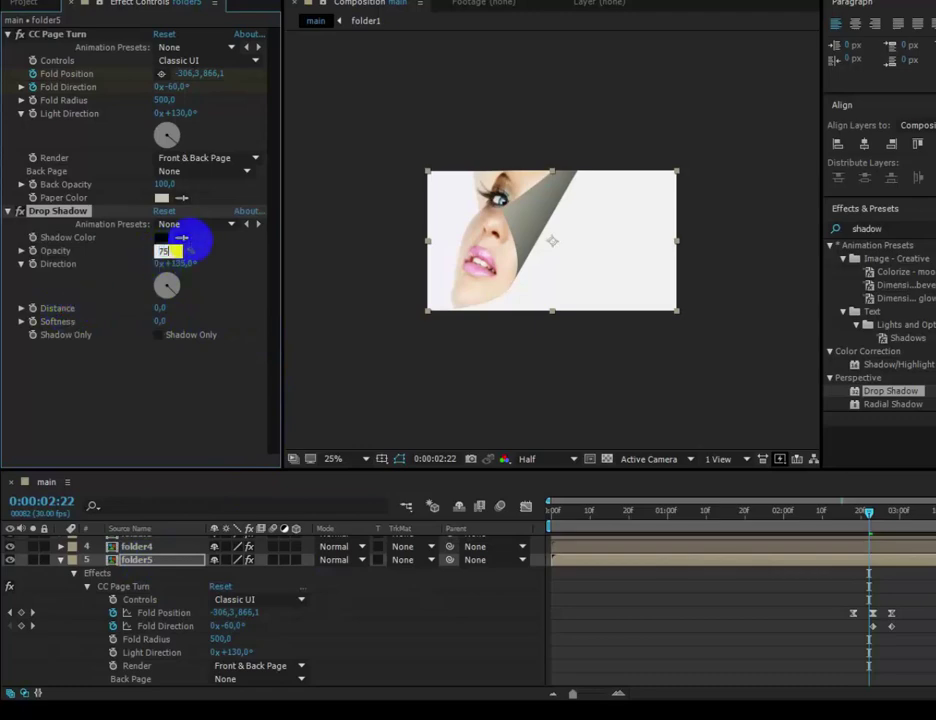
type("75")
left_click(240, 389)
left_click(160, 321)
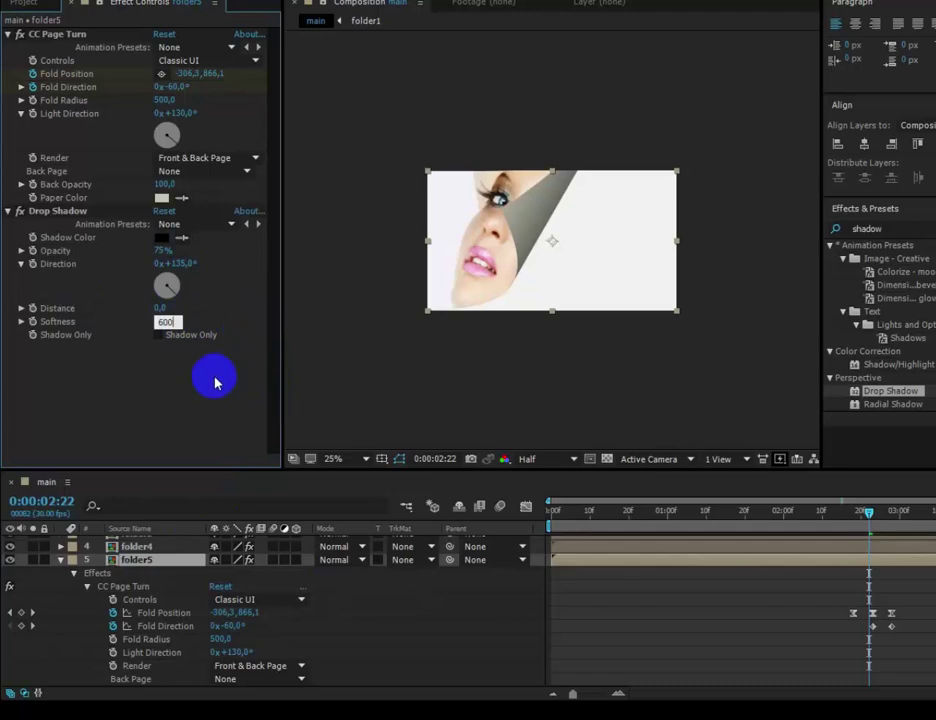
left_click(215, 381)
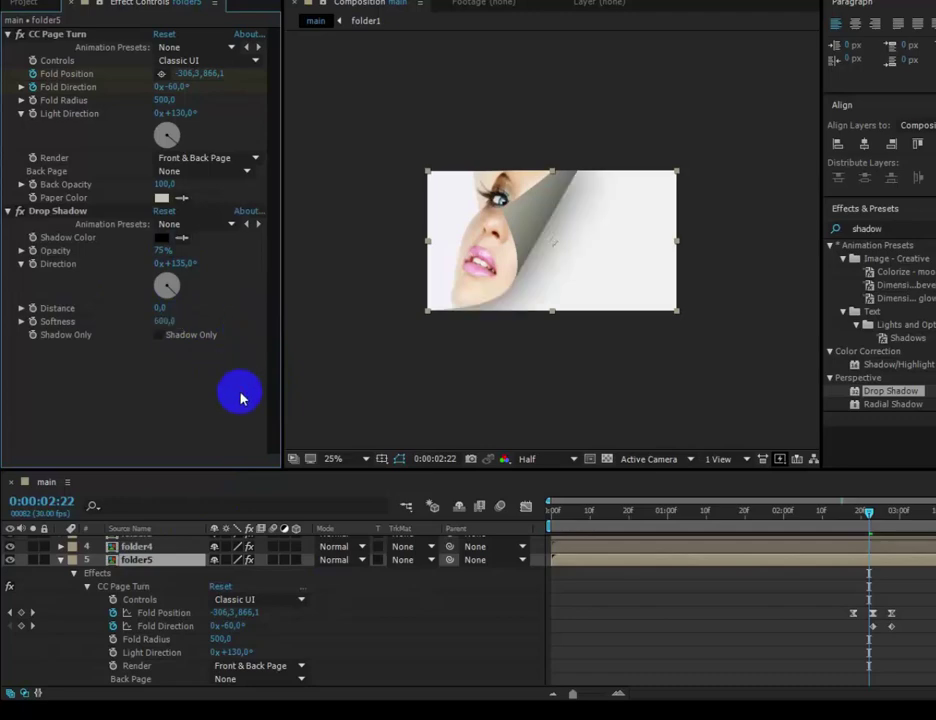
Step: Preview the page-turn slideshow from the beginning and return the current time to 0:00:00:00
left_click(878, 514)
left_click_drag(880, 520, 550, 510)
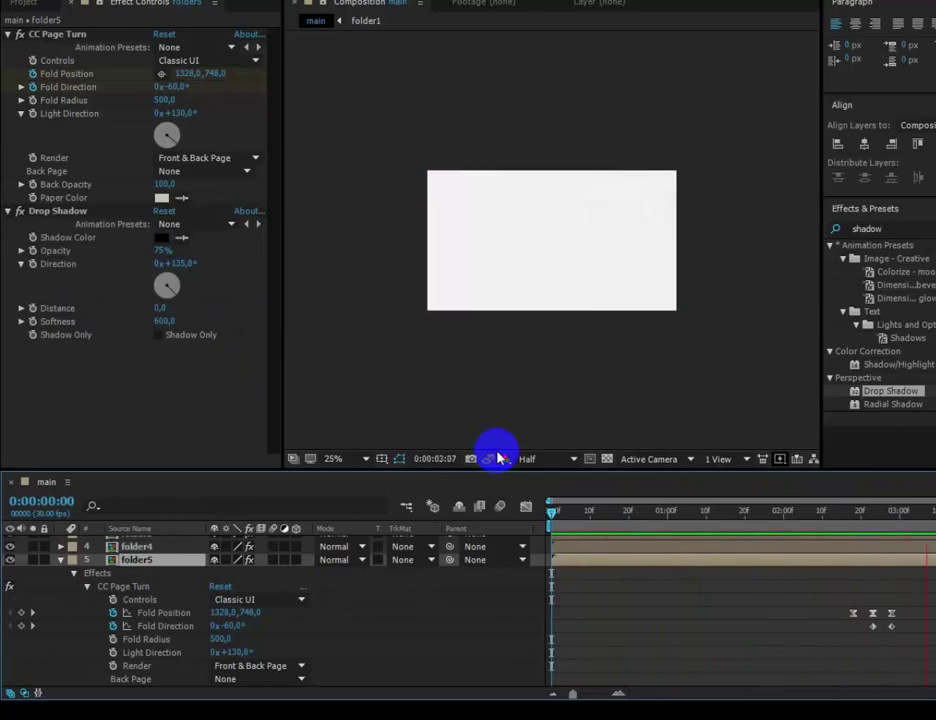
key("space")
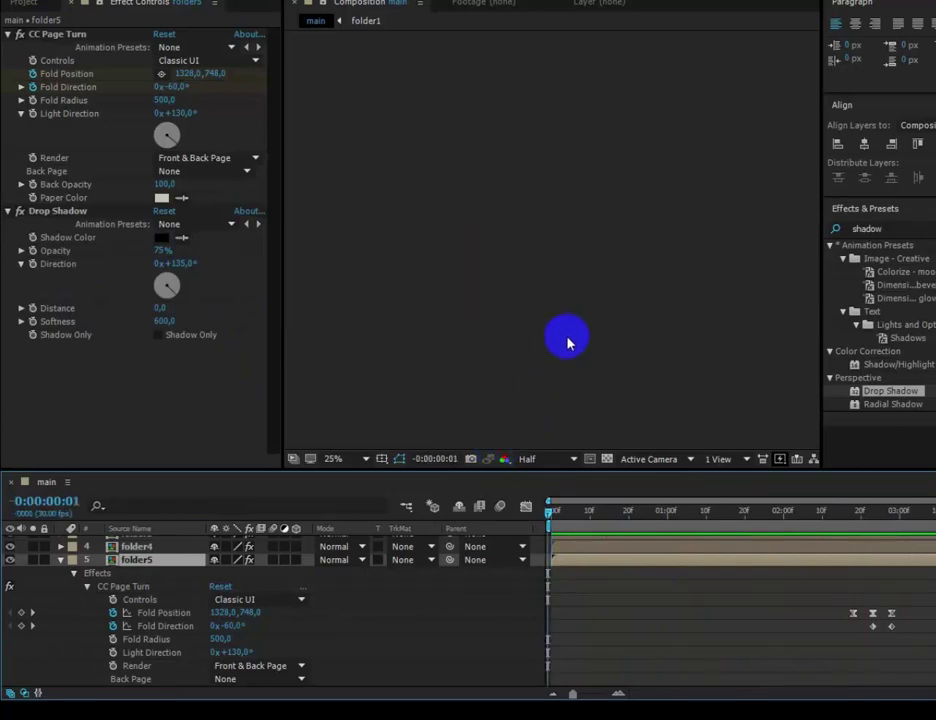
left_click_drag(551, 513, 529, 508)
scroll(585, 380, "up", 2)
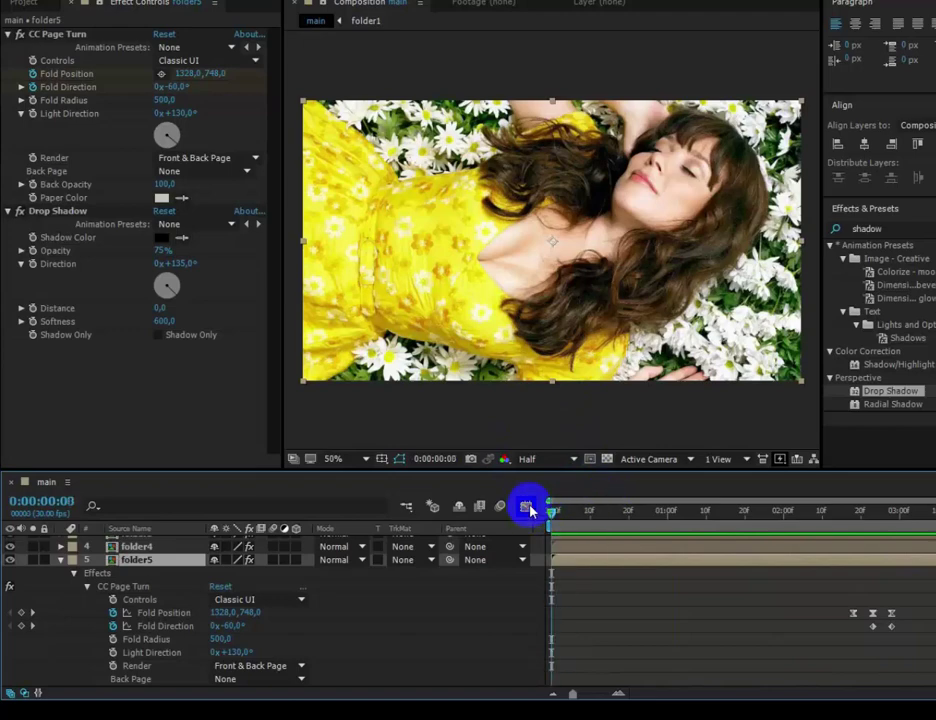